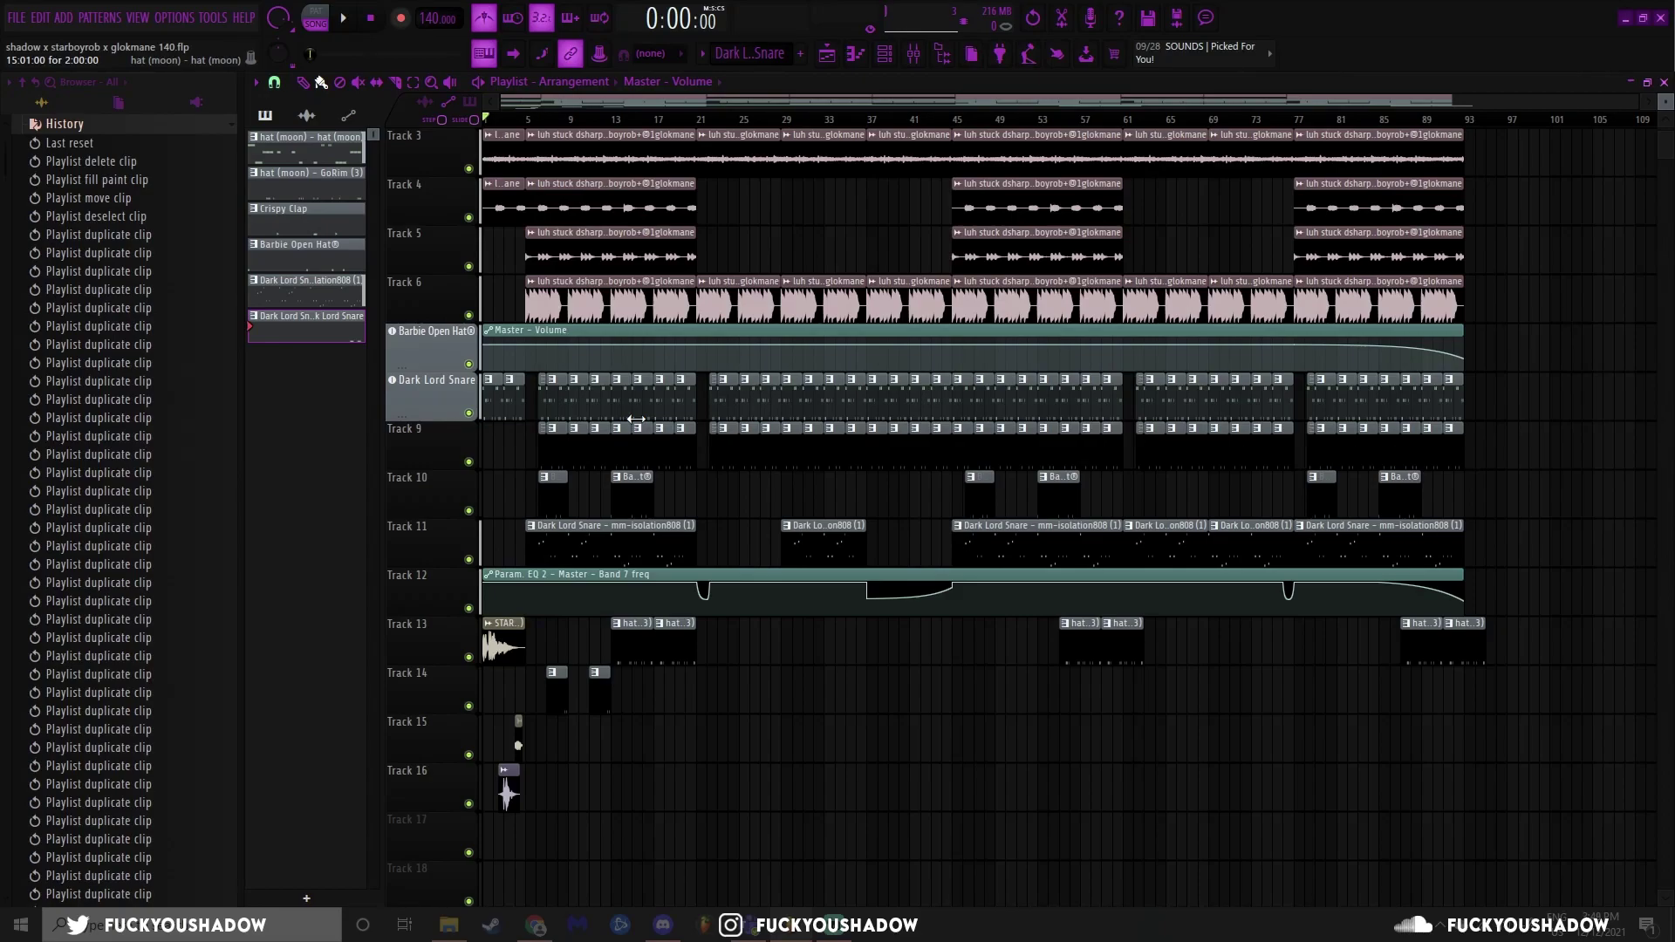
Open the channel rack and audition the drum samples, including mm-isolation808 and Barbie Open Hat
{"action": "key", "text": "F6"}
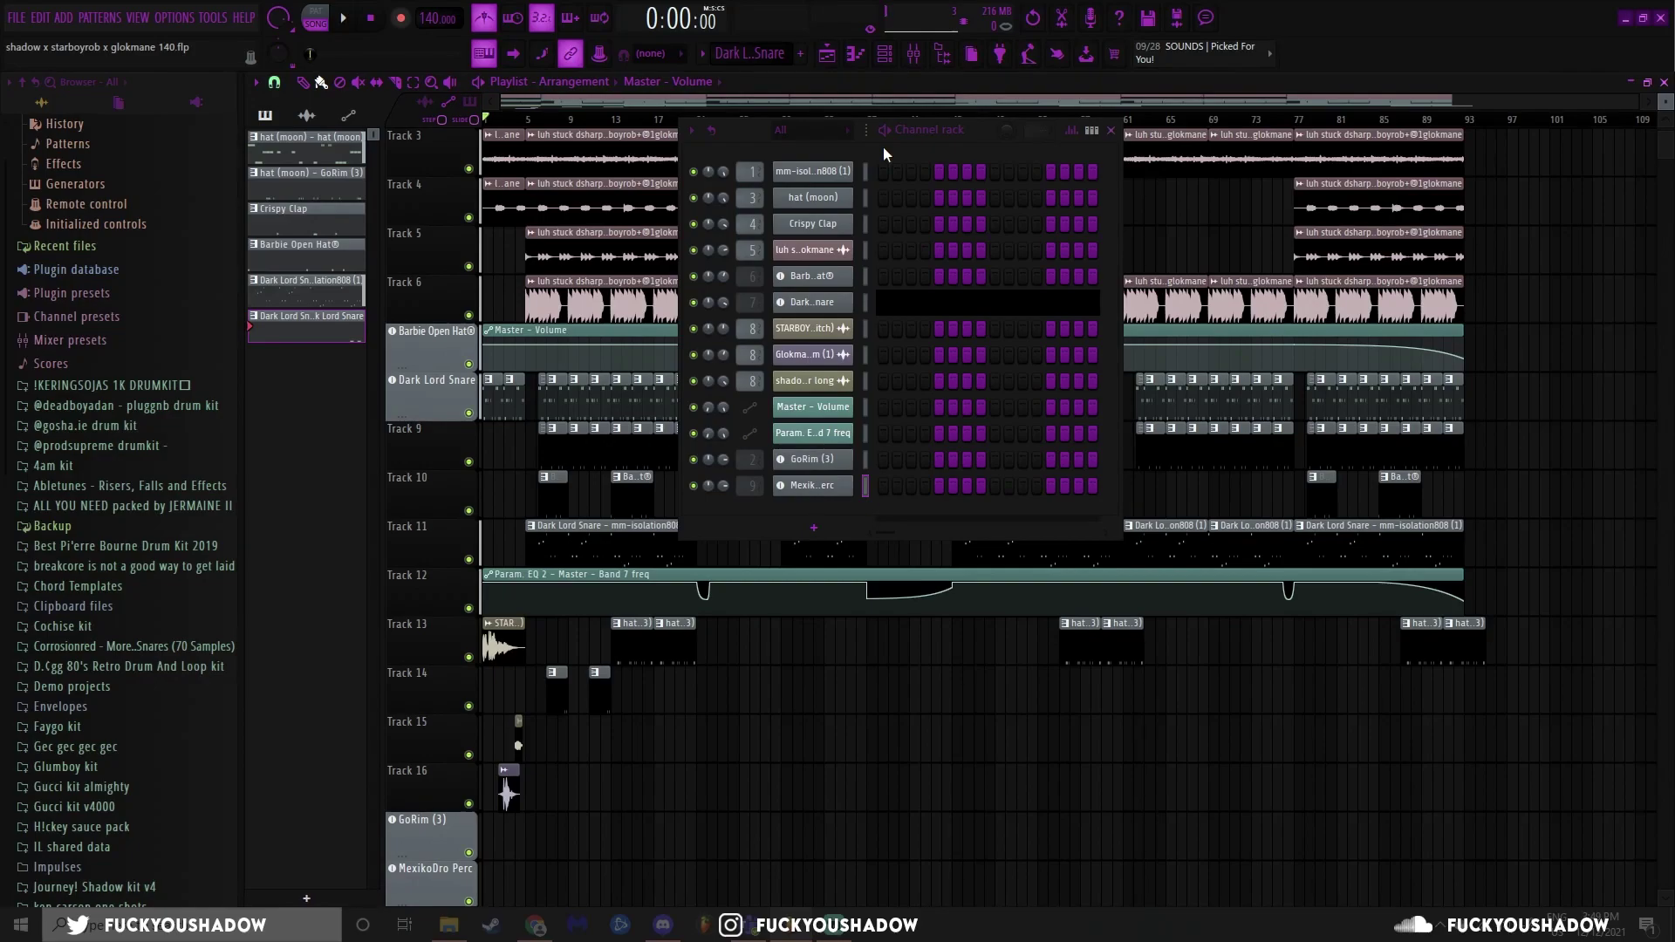
{"action": "left_click", "coordinate": [813, 197]}
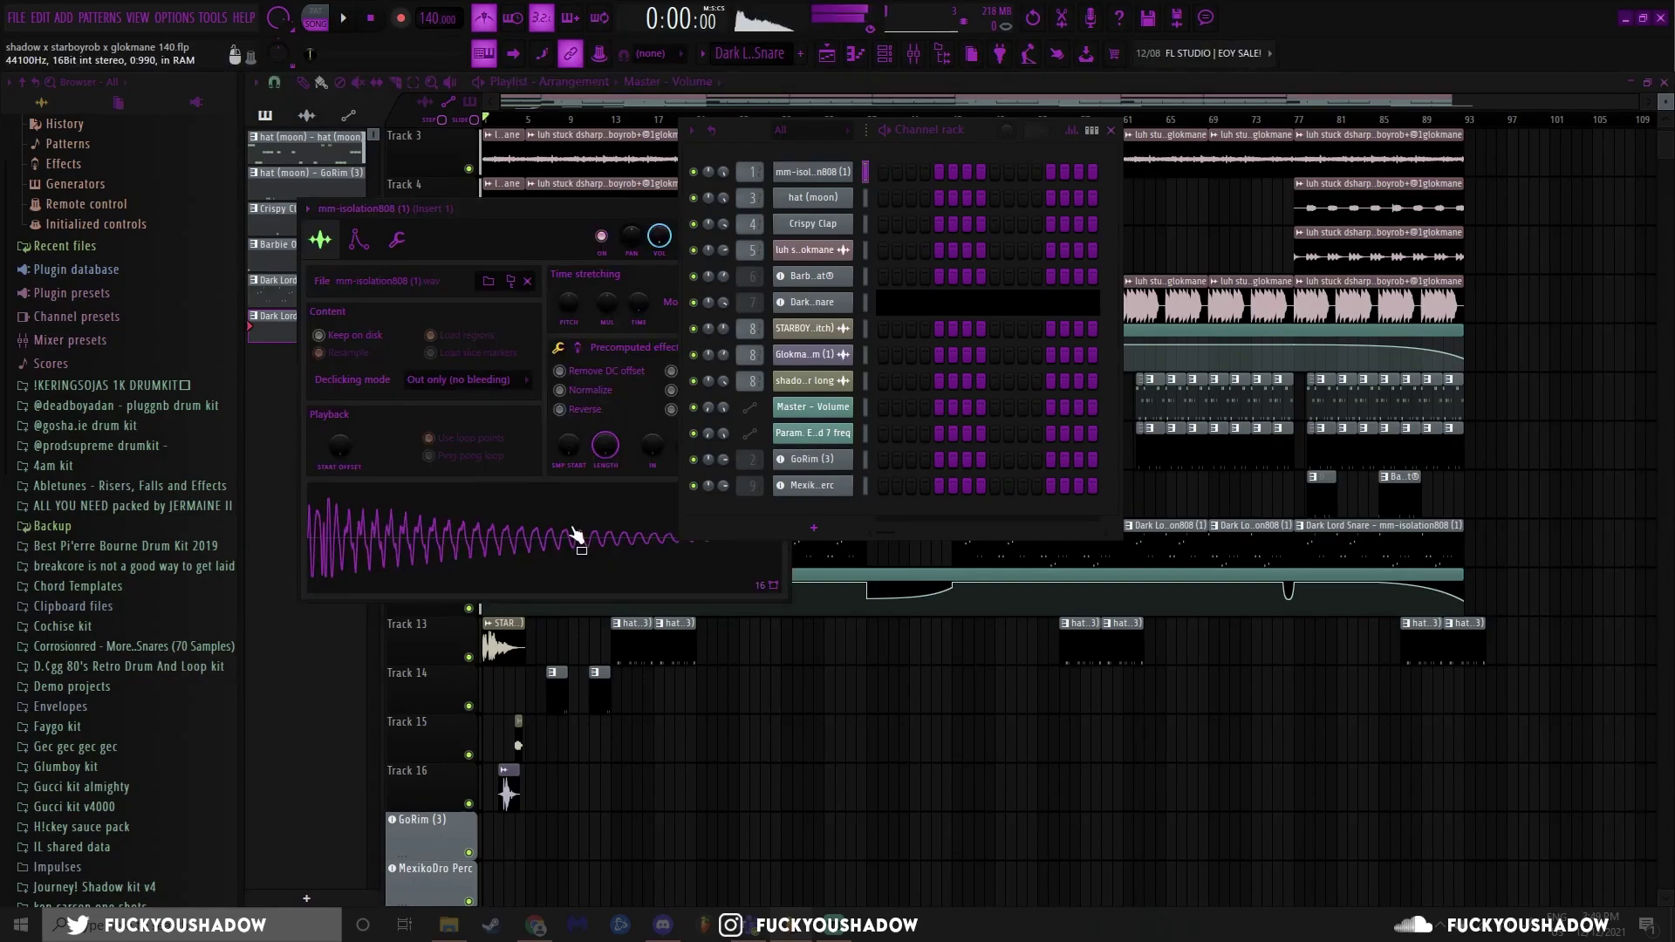
{"action": "key", "text": "Down"}
{"action": "key", "text": "Down"}
{"action": "key", "text": "Down"}
{"action": "key", "text": "Down"}
{"action": "key", "text": "Down"}
{"action": "key", "text": "Down"}
{"action": "key", "text": "Down"}
{"action": "key", "text": "Down"}
{"action": "key", "text": "Down"}
{"action": "key", "text": "Down"}
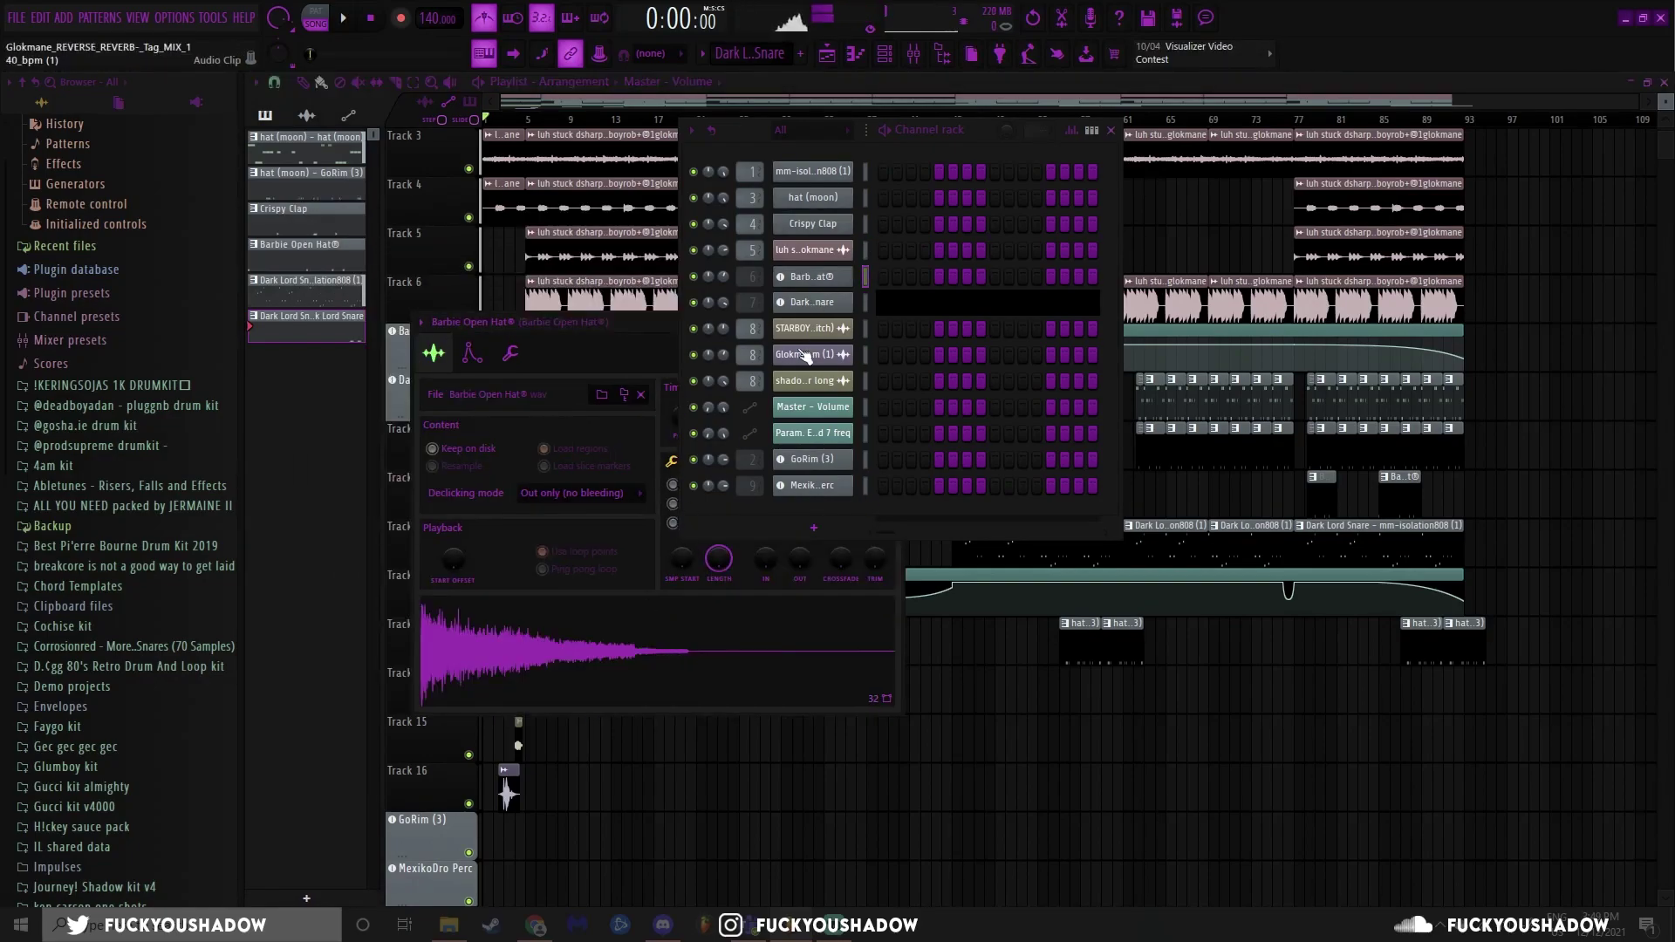
{"action": "key", "text": "Down"}
{"action": "key", "text": "Escape"}
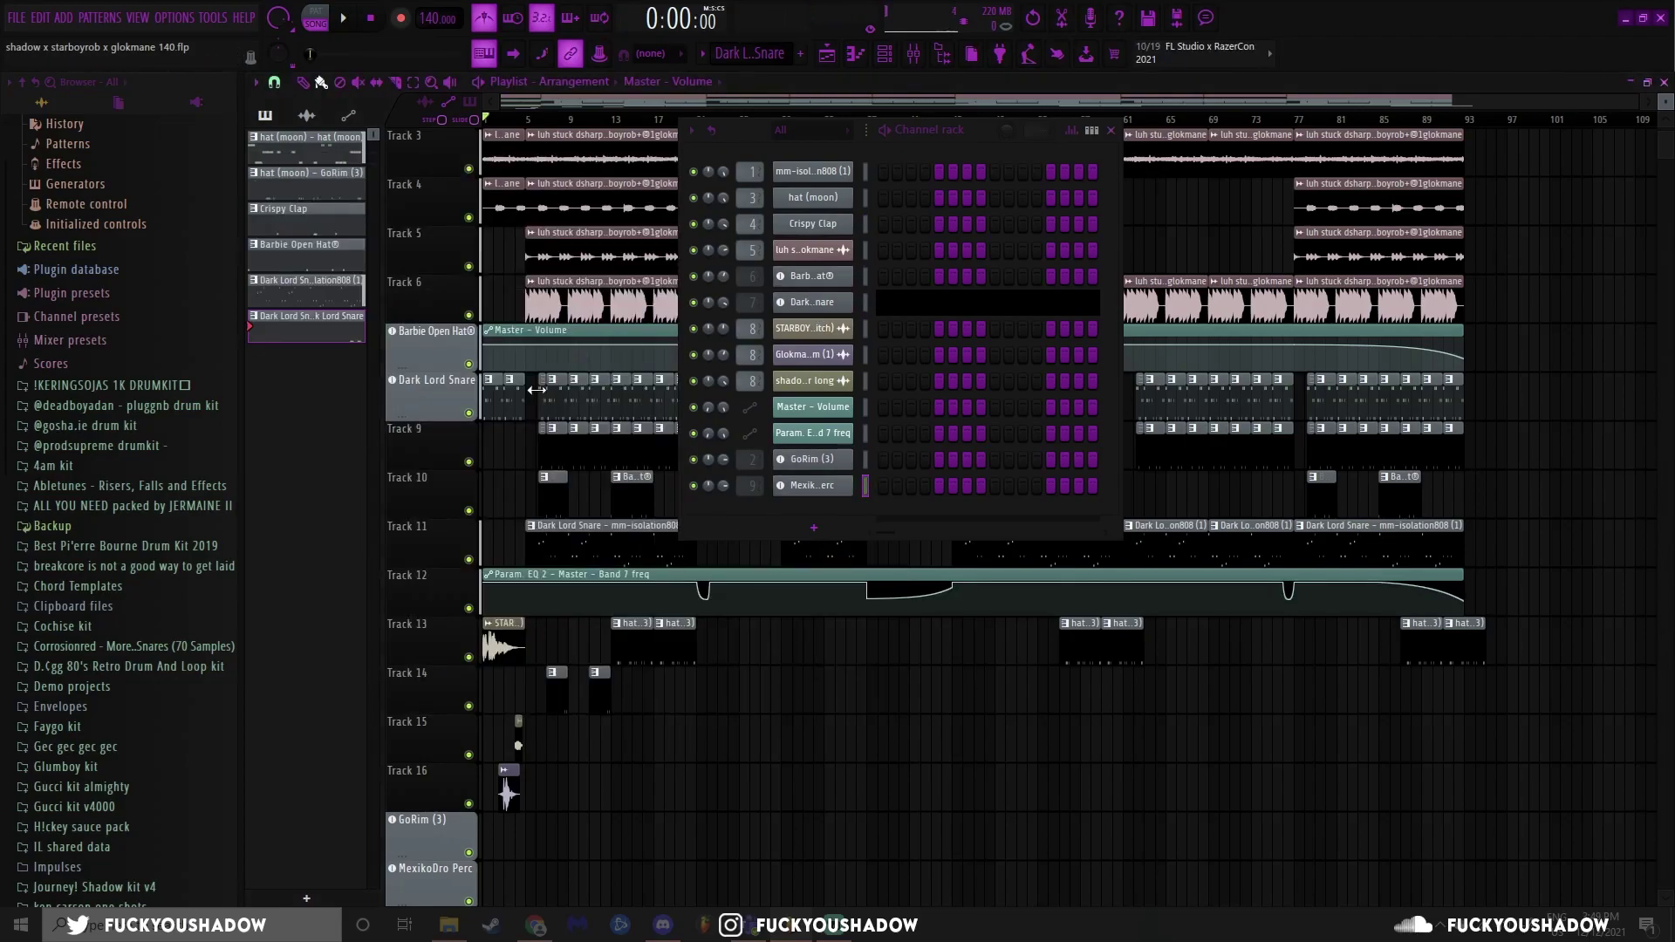
Review the luh stuck melody sample's channel settings and examine its layered clips on playlist tracks 3 to 6
{"action": "left_click", "coordinate": [536, 390]}
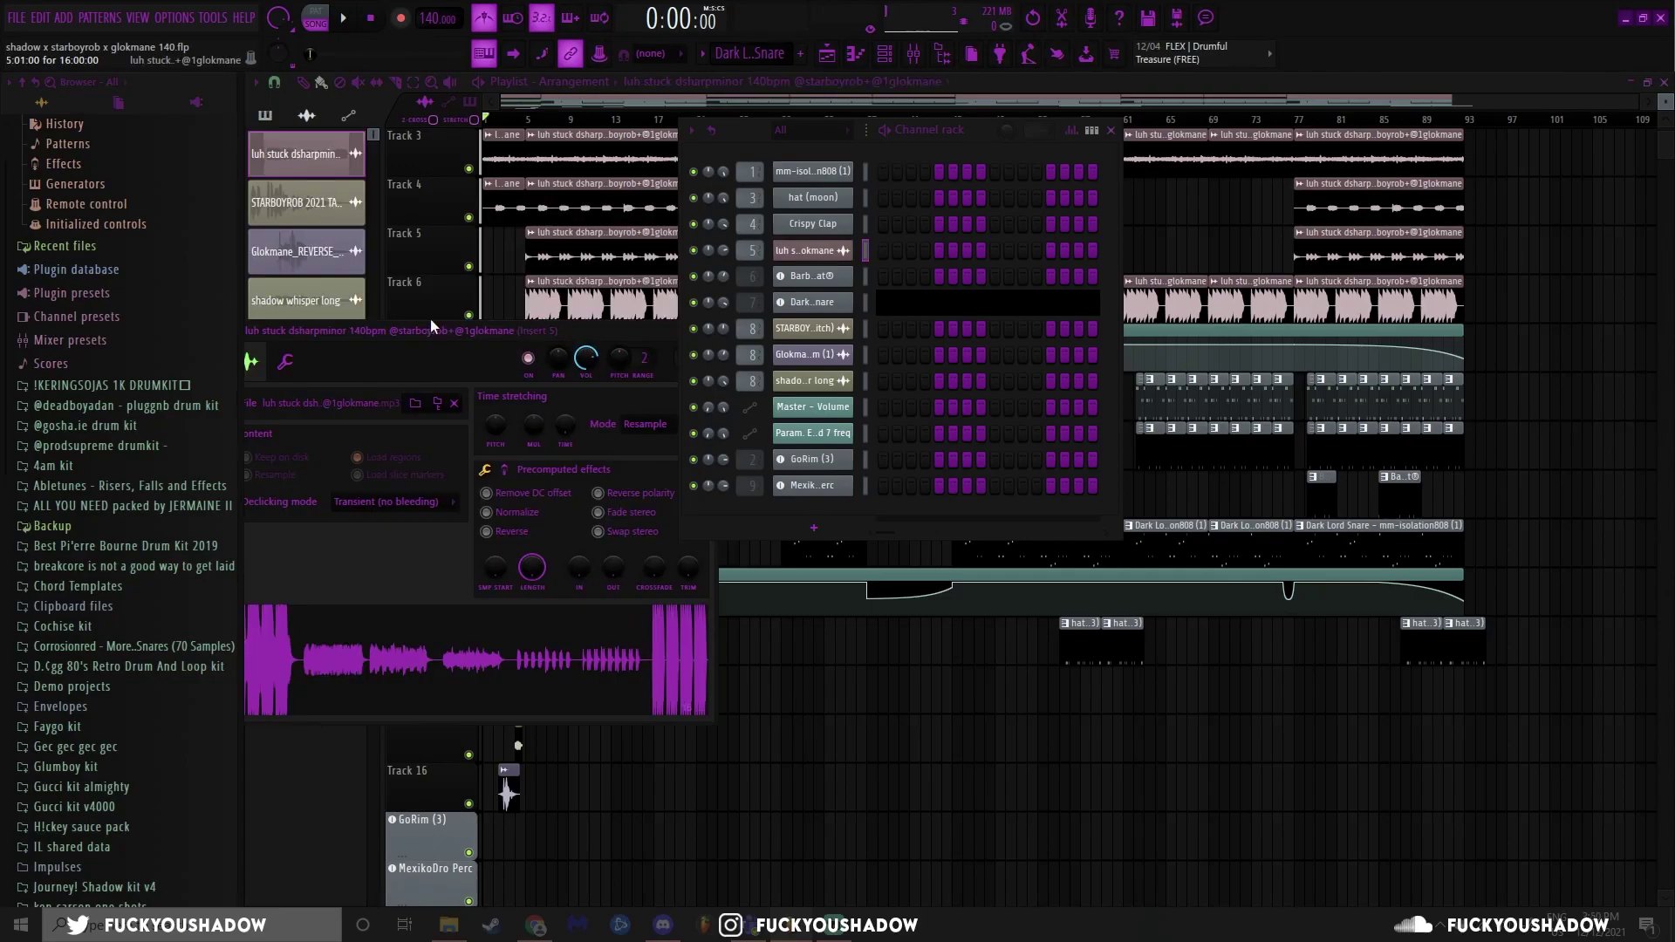
{"action": "left_click_drag", "start_coordinate": [413, 324], "coordinate": [471, 286]}
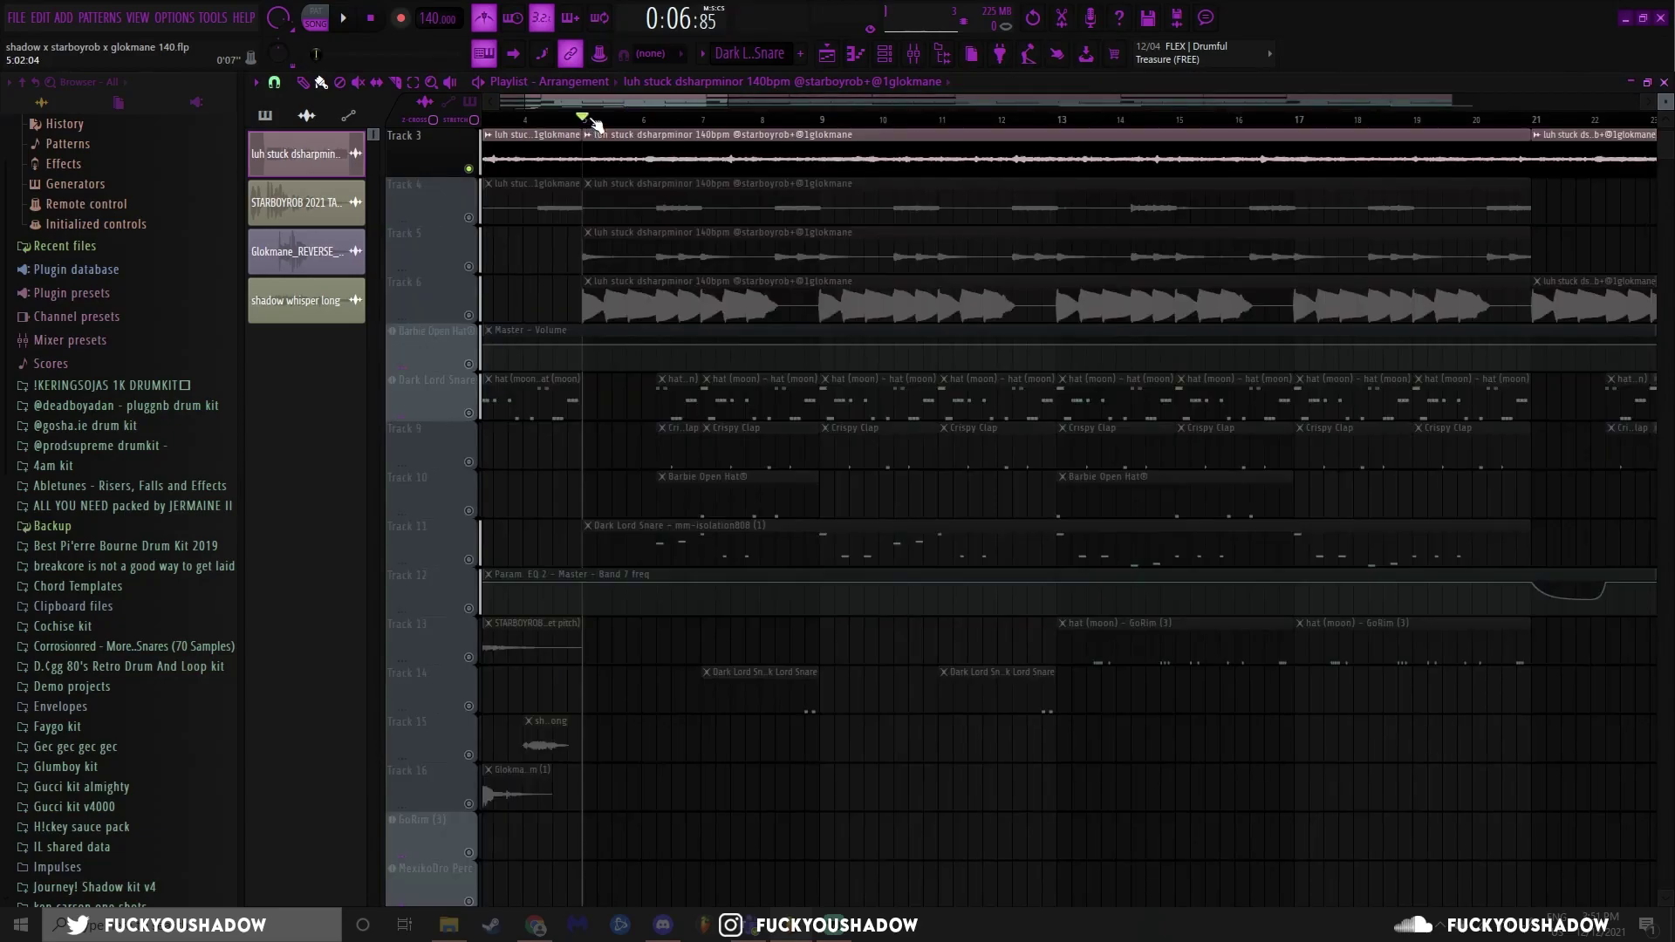
{"action": "scroll", "coordinate": [592, 127], "scroll_direction": "down", "scroll_amount": 3}
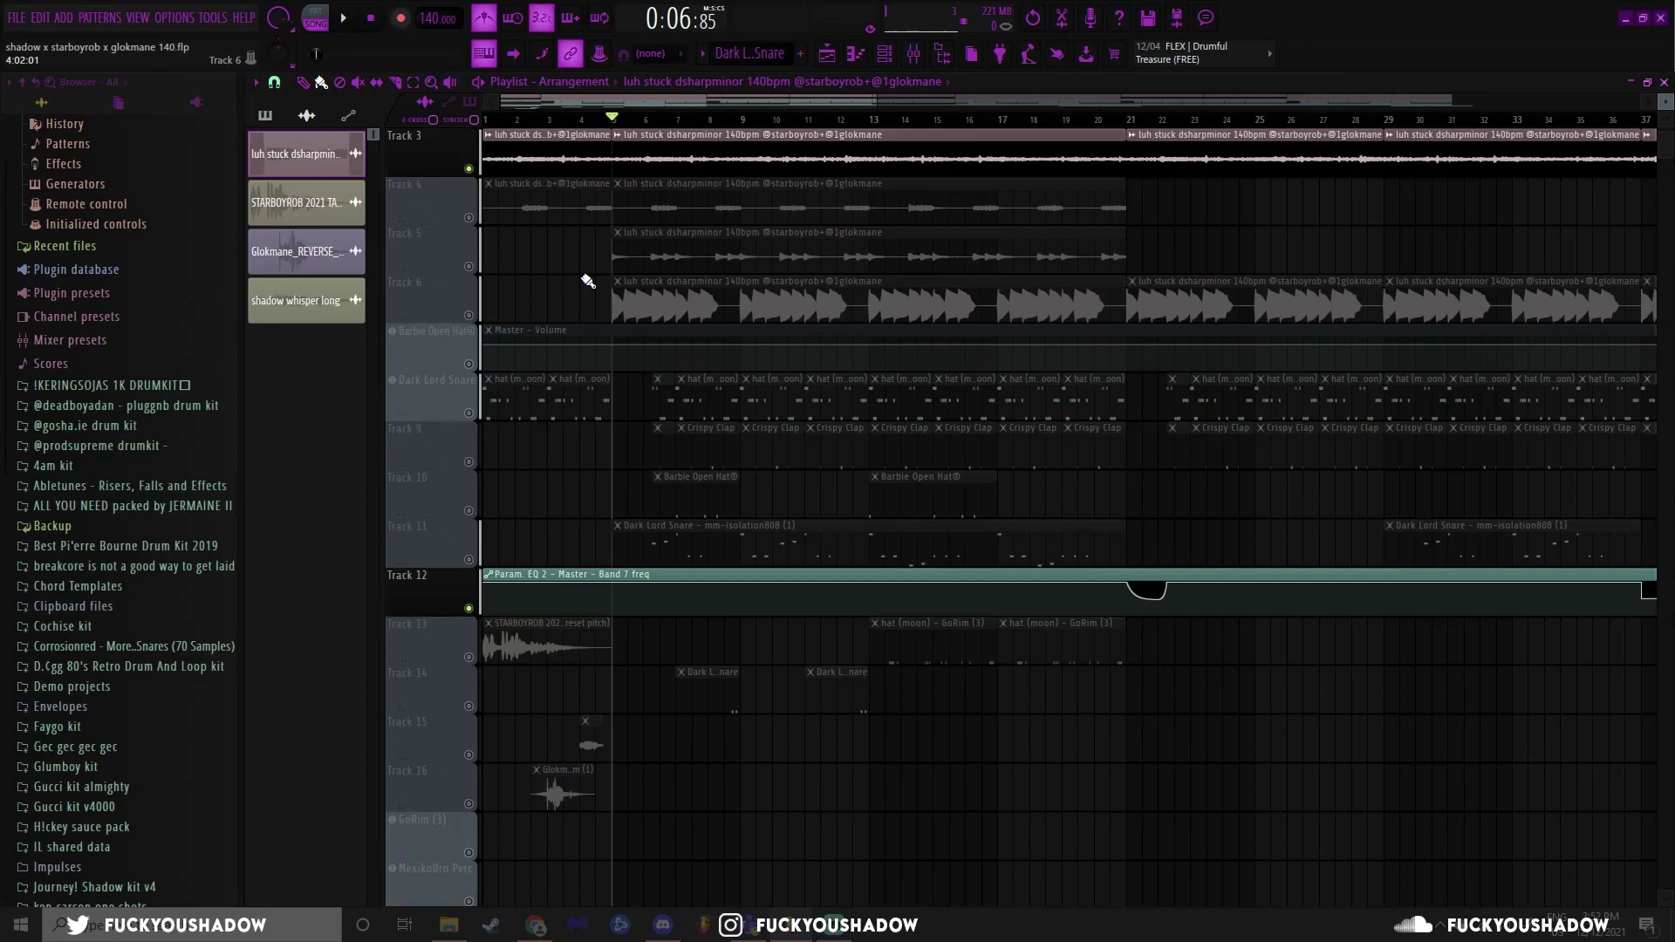
{"action": "key", "text": "Down"}
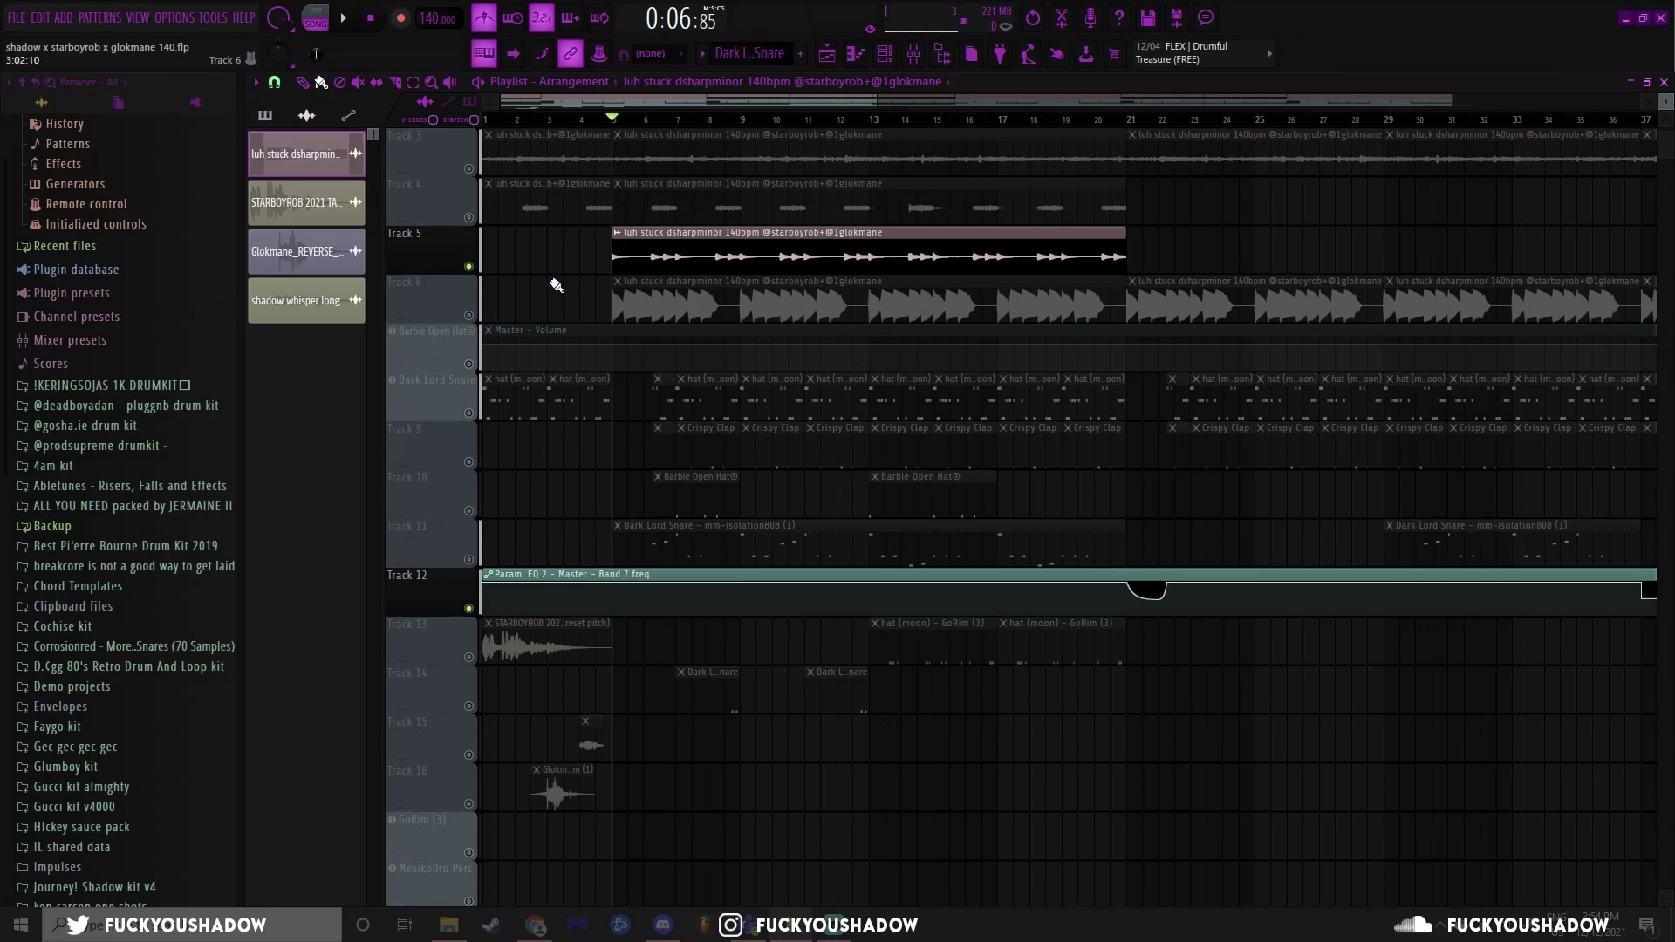
{"action": "left_click", "coordinate": [556, 285]}
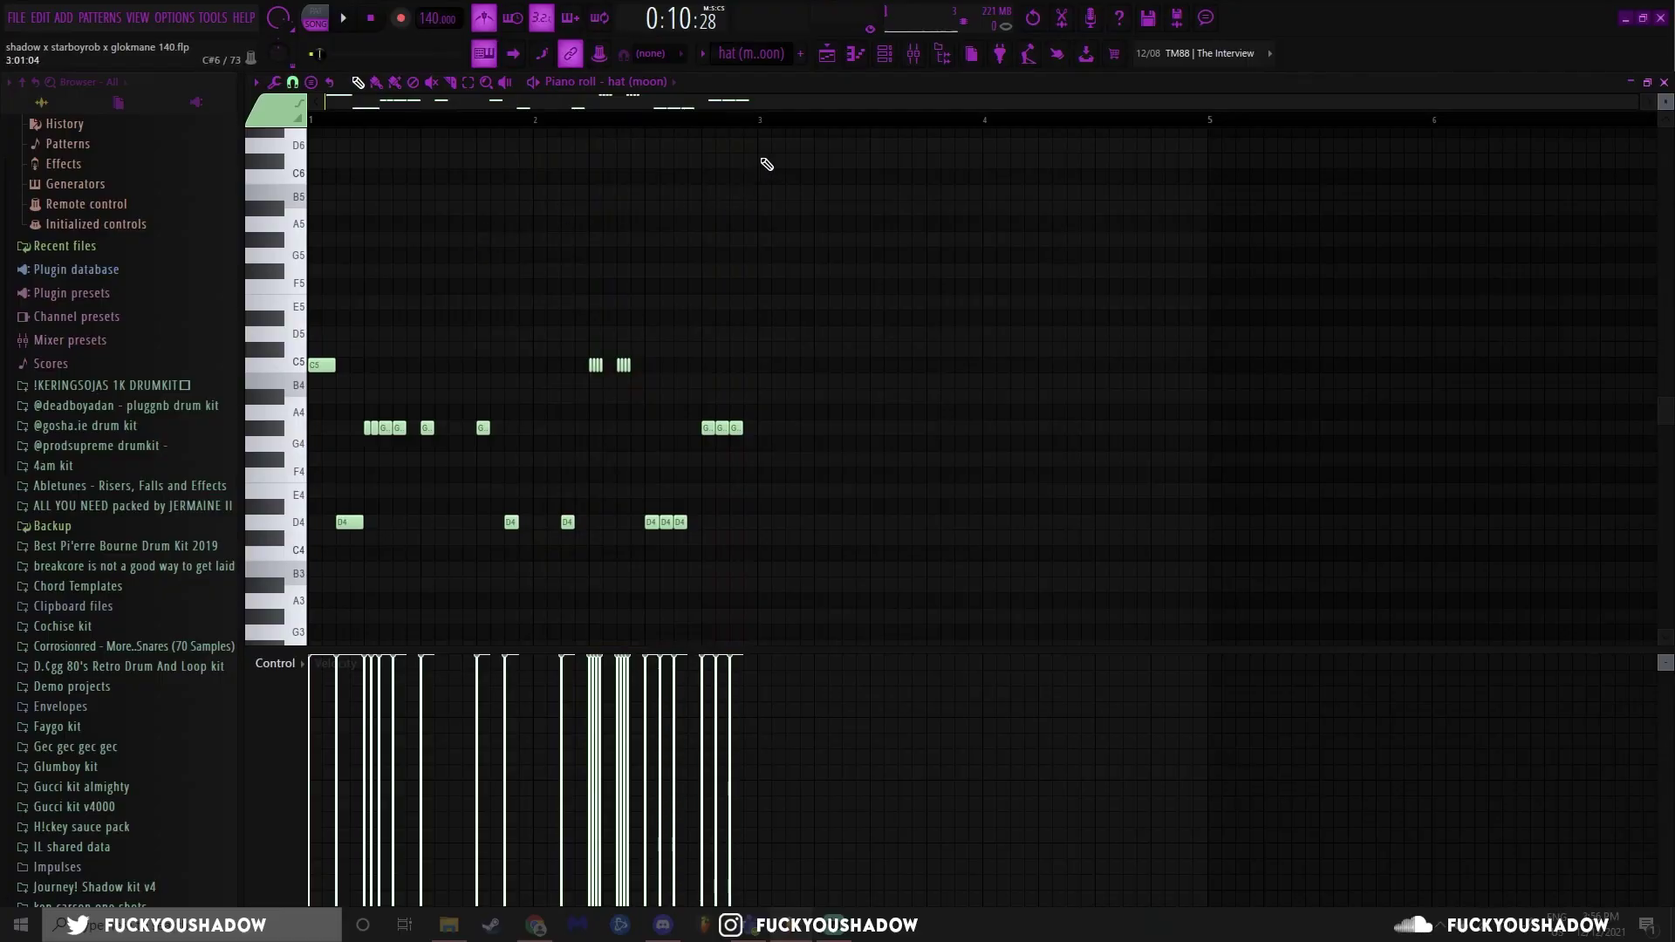
Check the Crispy Clap notes in the piano roll and play the hat pattern with Effectrix open on mixer insert 3
{"action": "key", "text": "Down"}
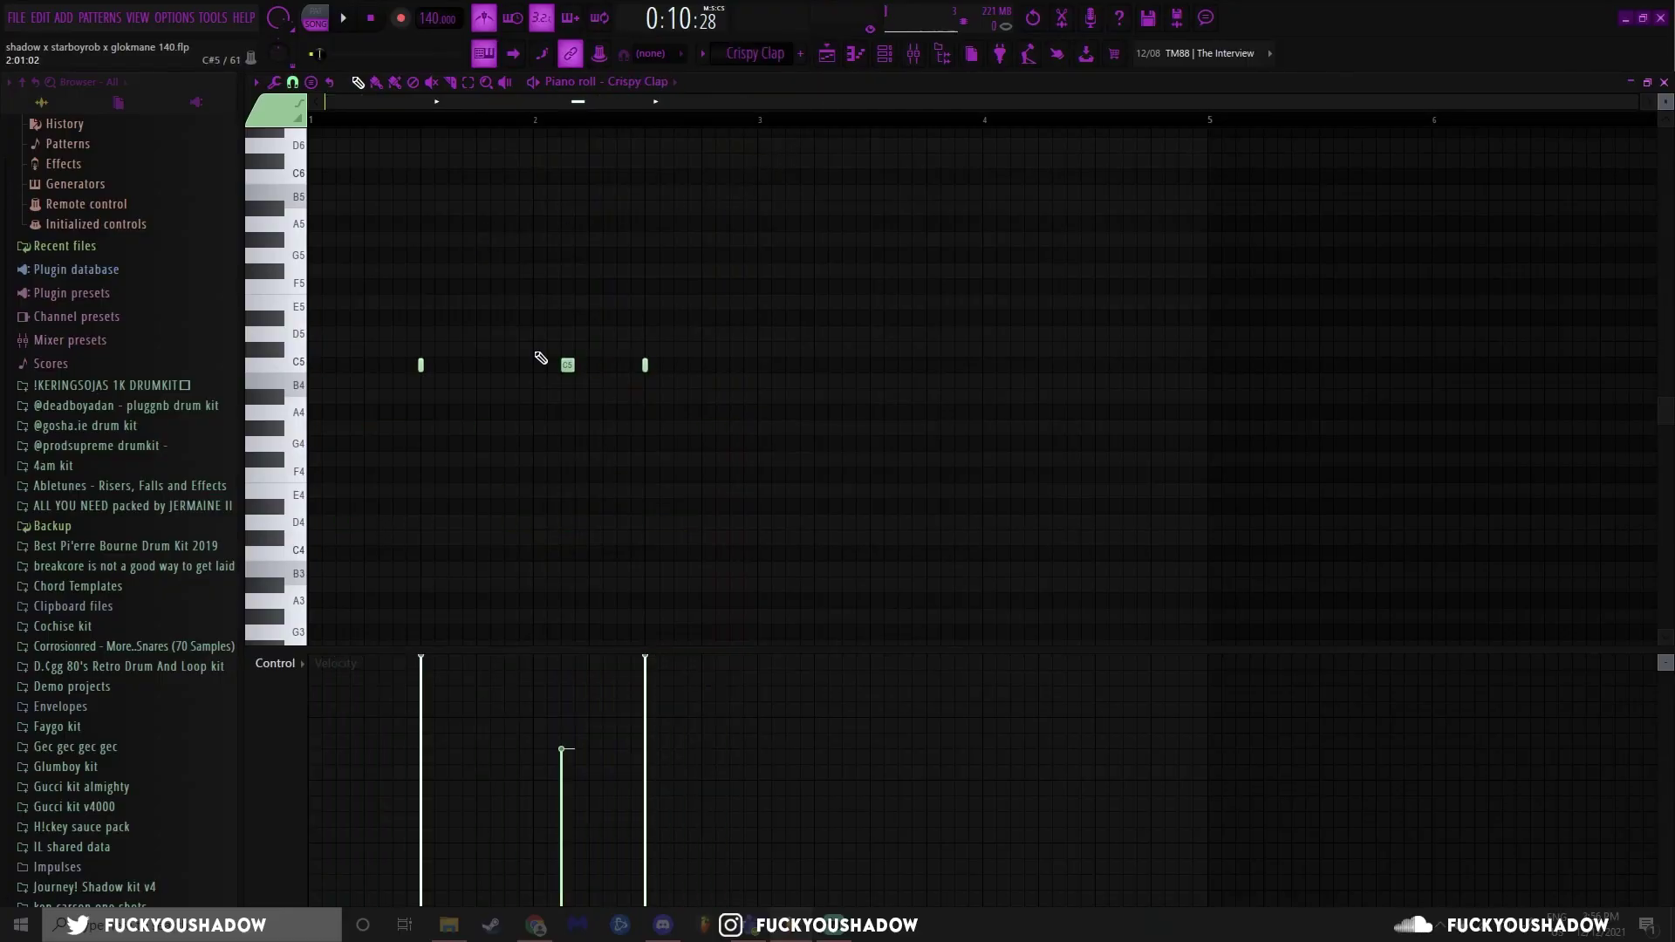
{"action": "left_click_drag", "start_coordinate": [377, 309], "coordinate": [584, 390]}
{"action": "key", "text": "F9"}
{"action": "left_click_drag", "start_coordinate": [639, 164], "coordinate": [983, 123]}
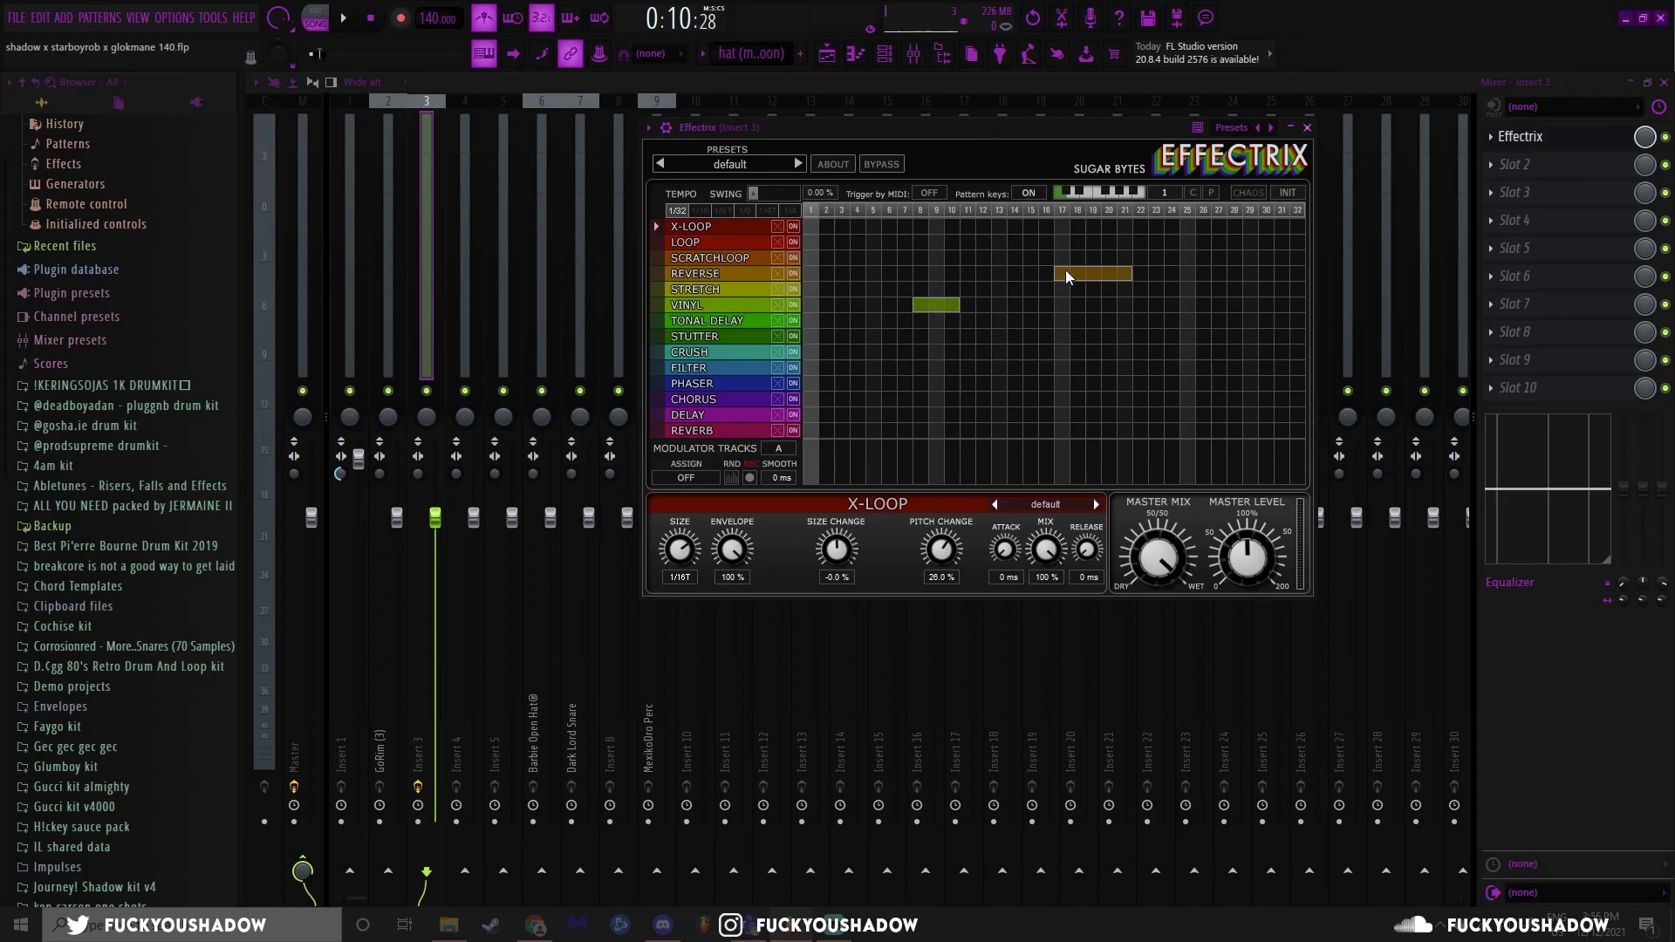
{"action": "key", "text": "space"}
{"action": "key", "text": "space"}
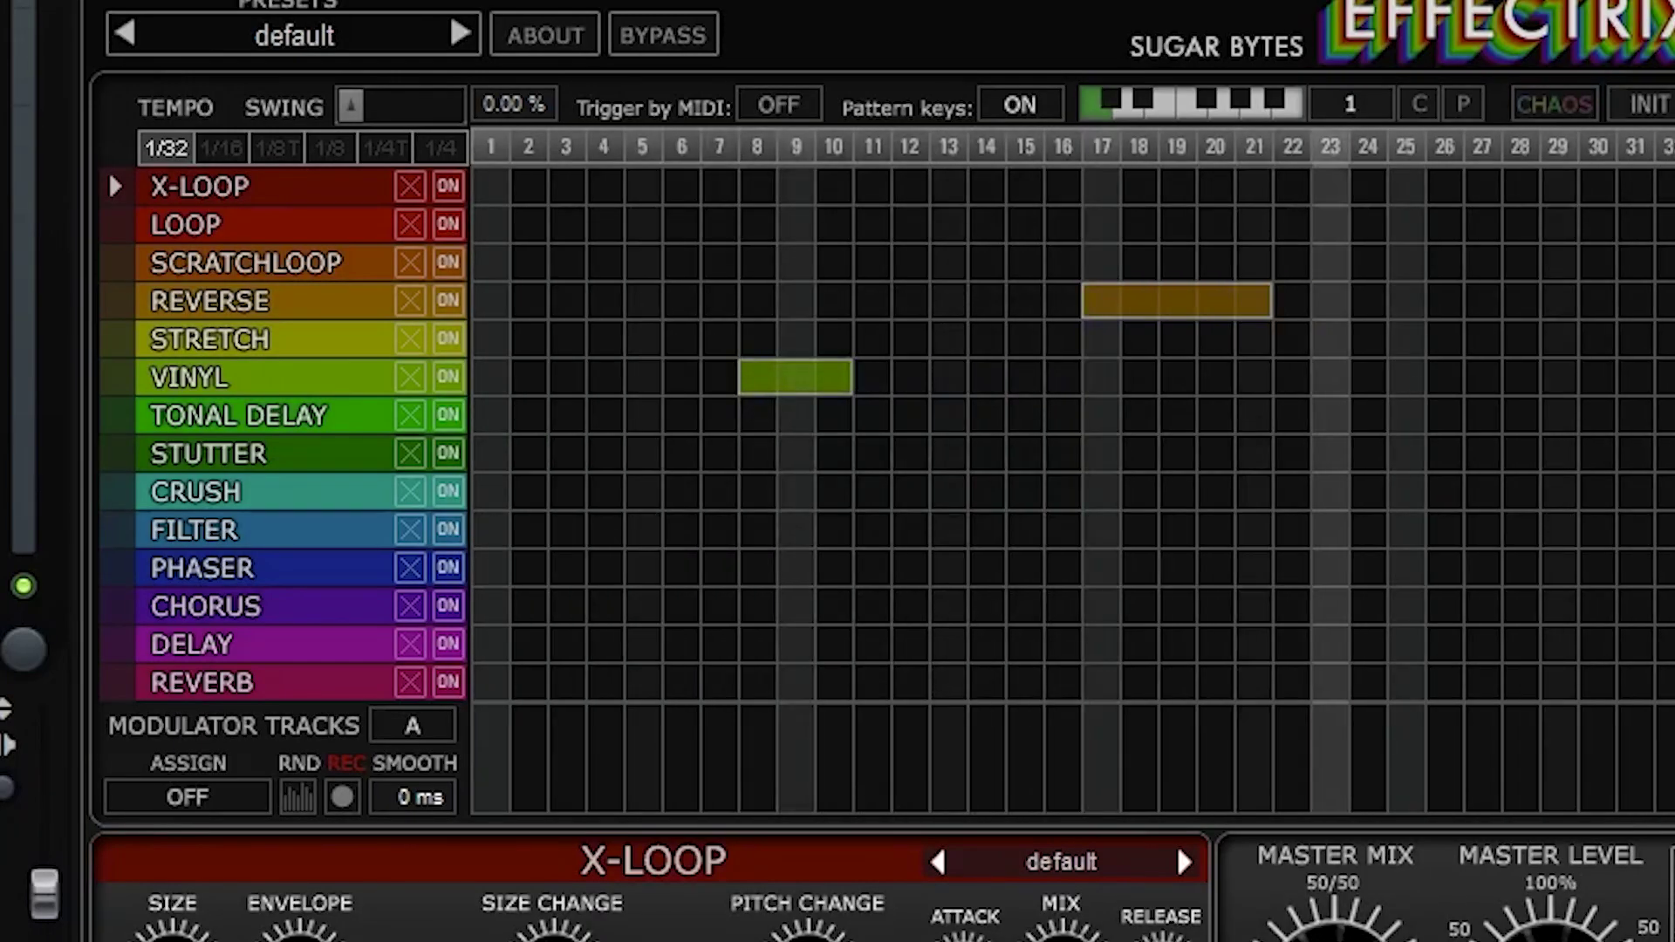
{"action": "key", "text": "space"}
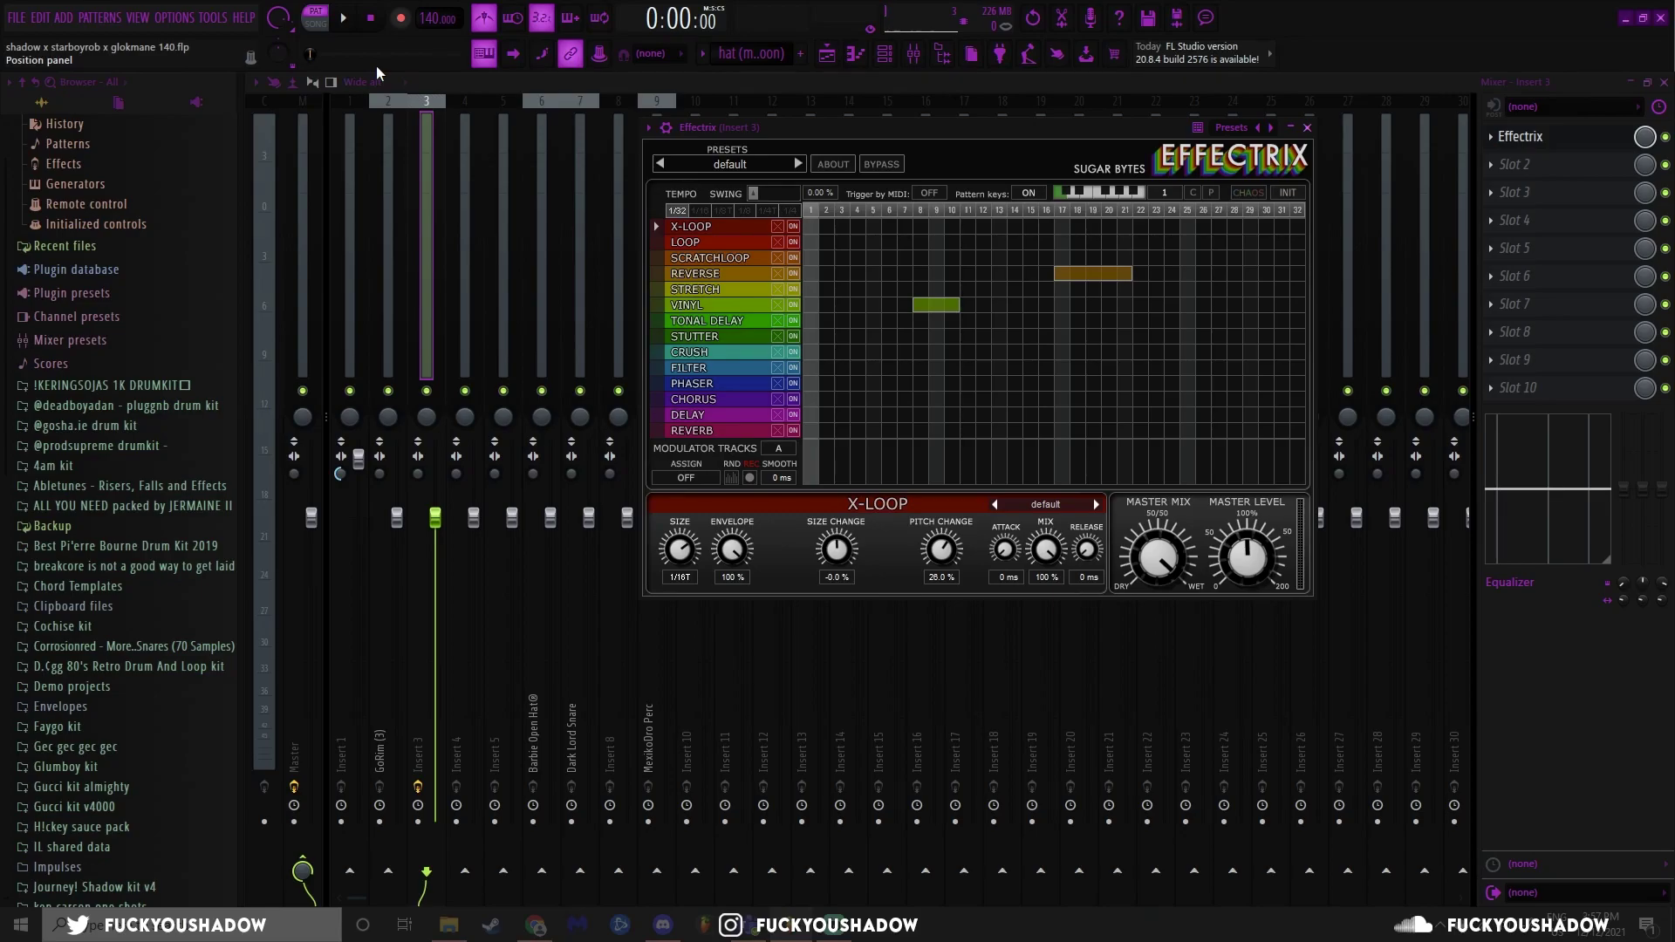
Show the Barbie Open Hat pattern in the piano roll and play it back
{"action": "key", "text": "F7"}
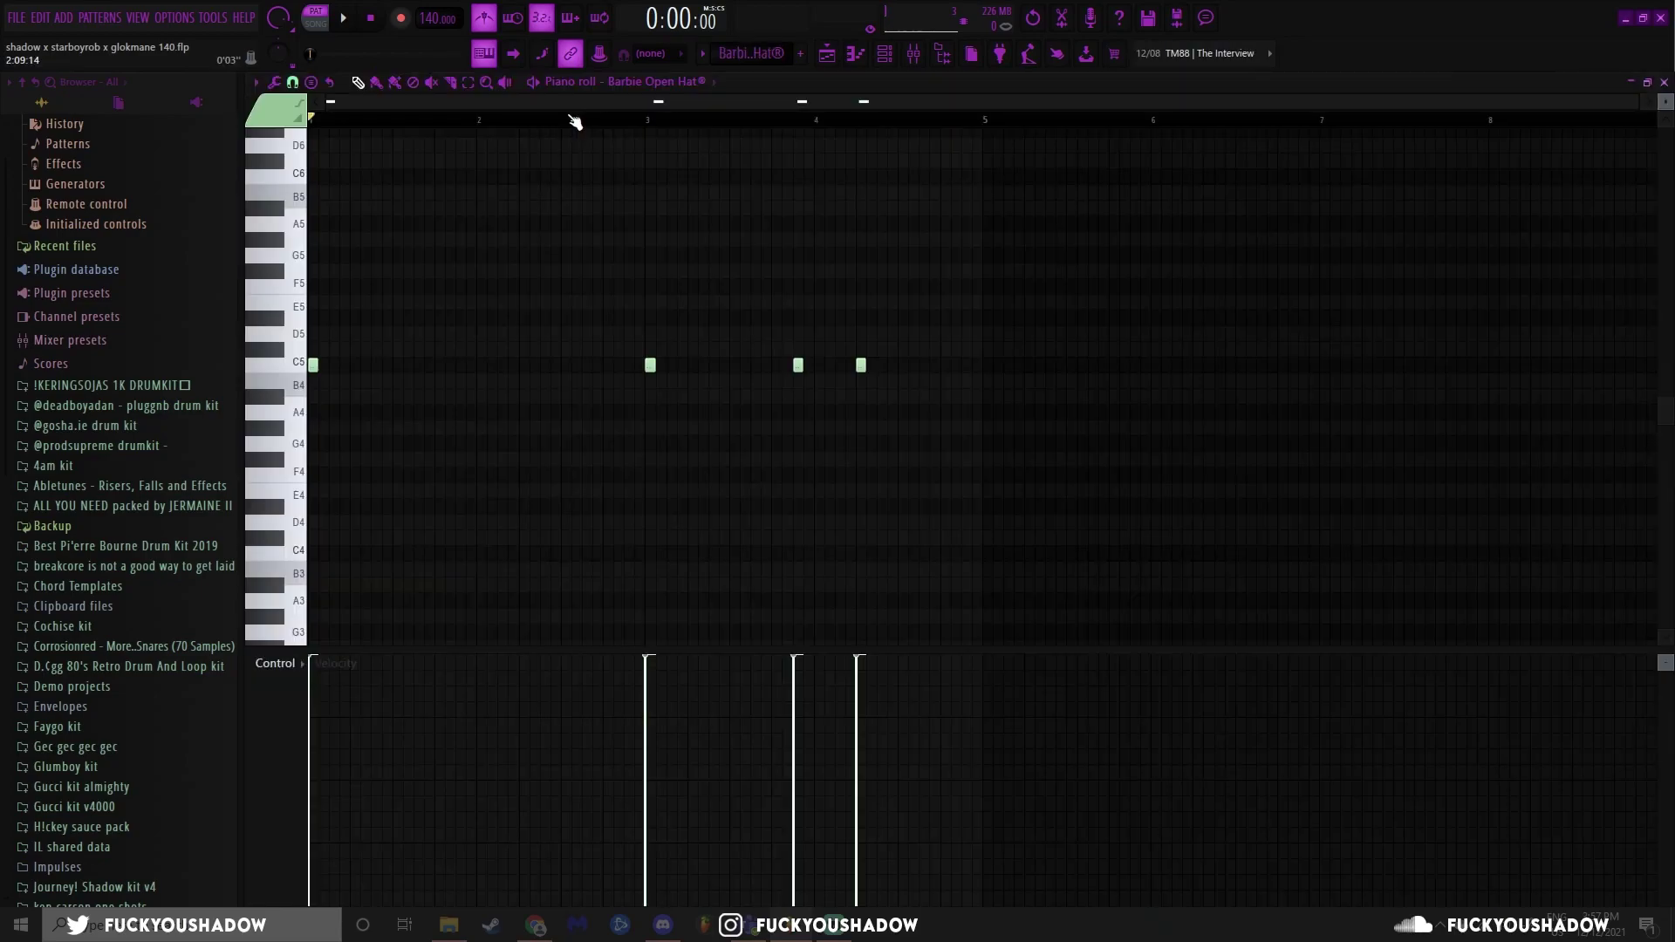
{"action": "key", "text": "space"}
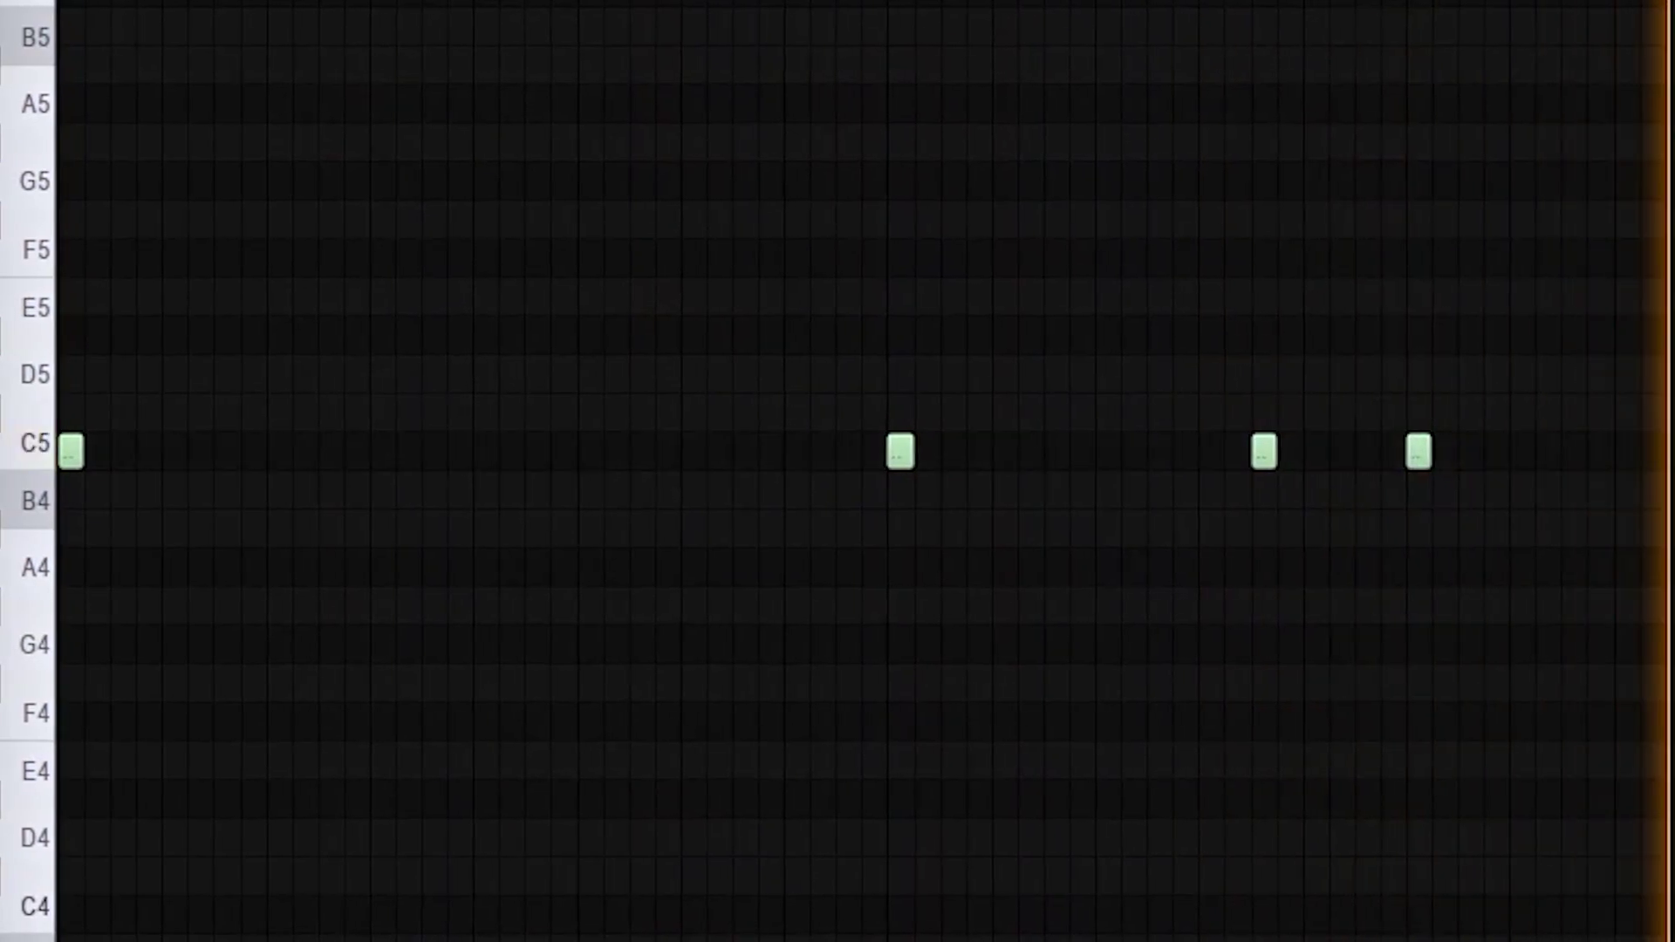
{"action": "key", "text": "space"}
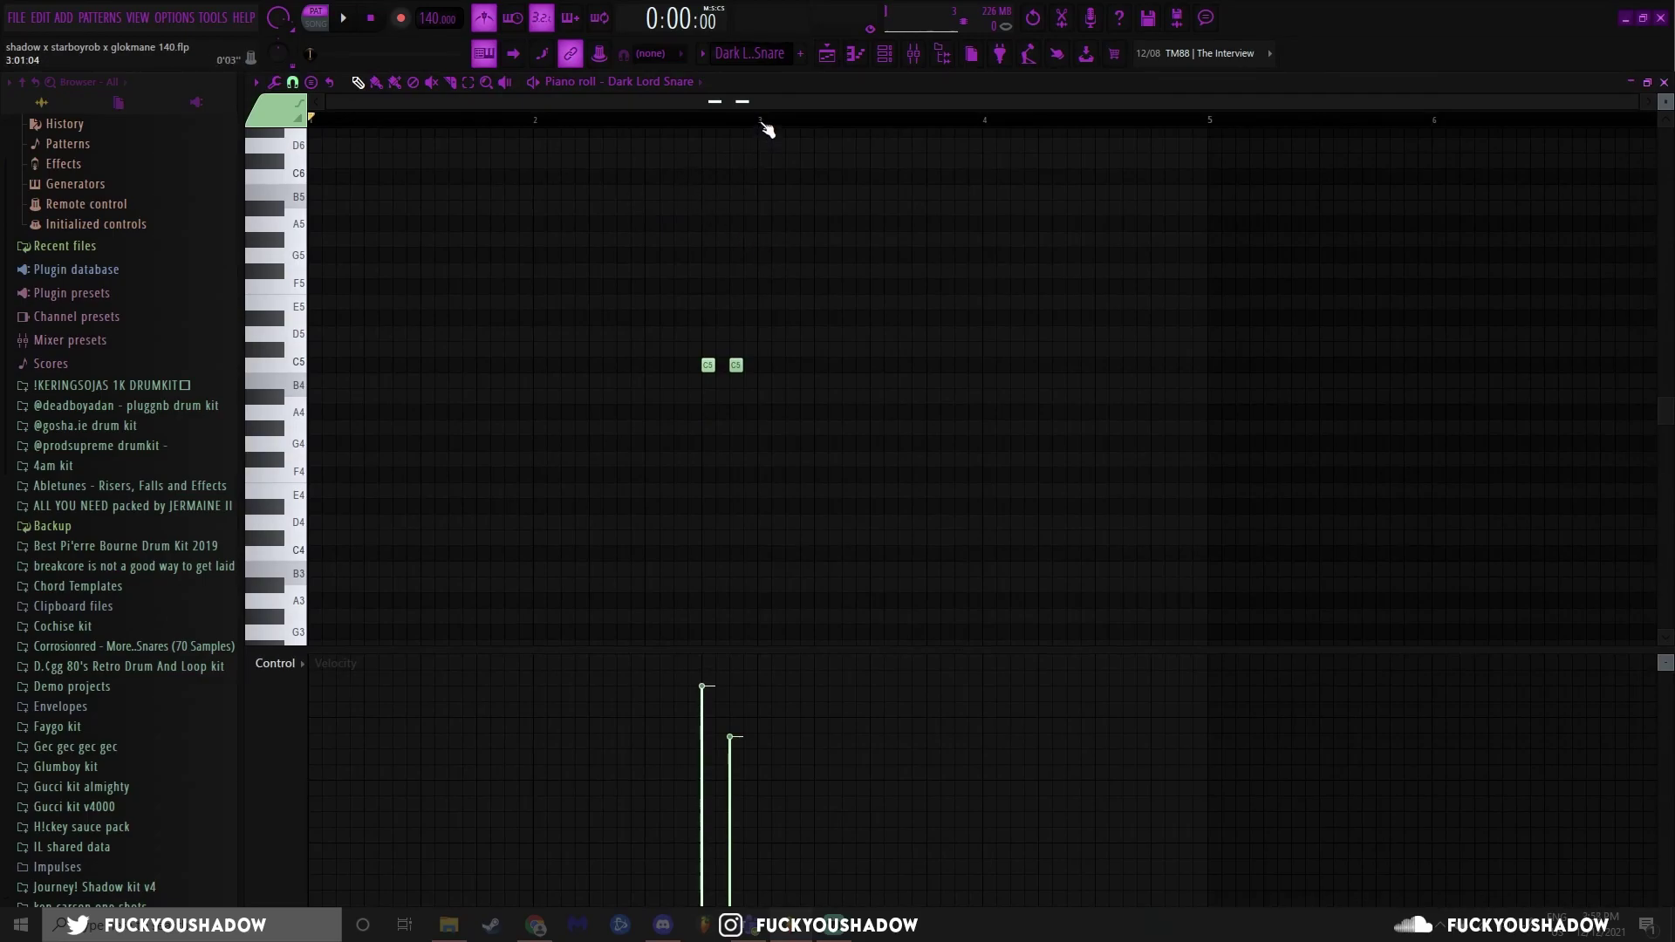
Select the whole Dark Lord Snare pattern and play it back
{"action": "key", "text": "ctrl+a"}
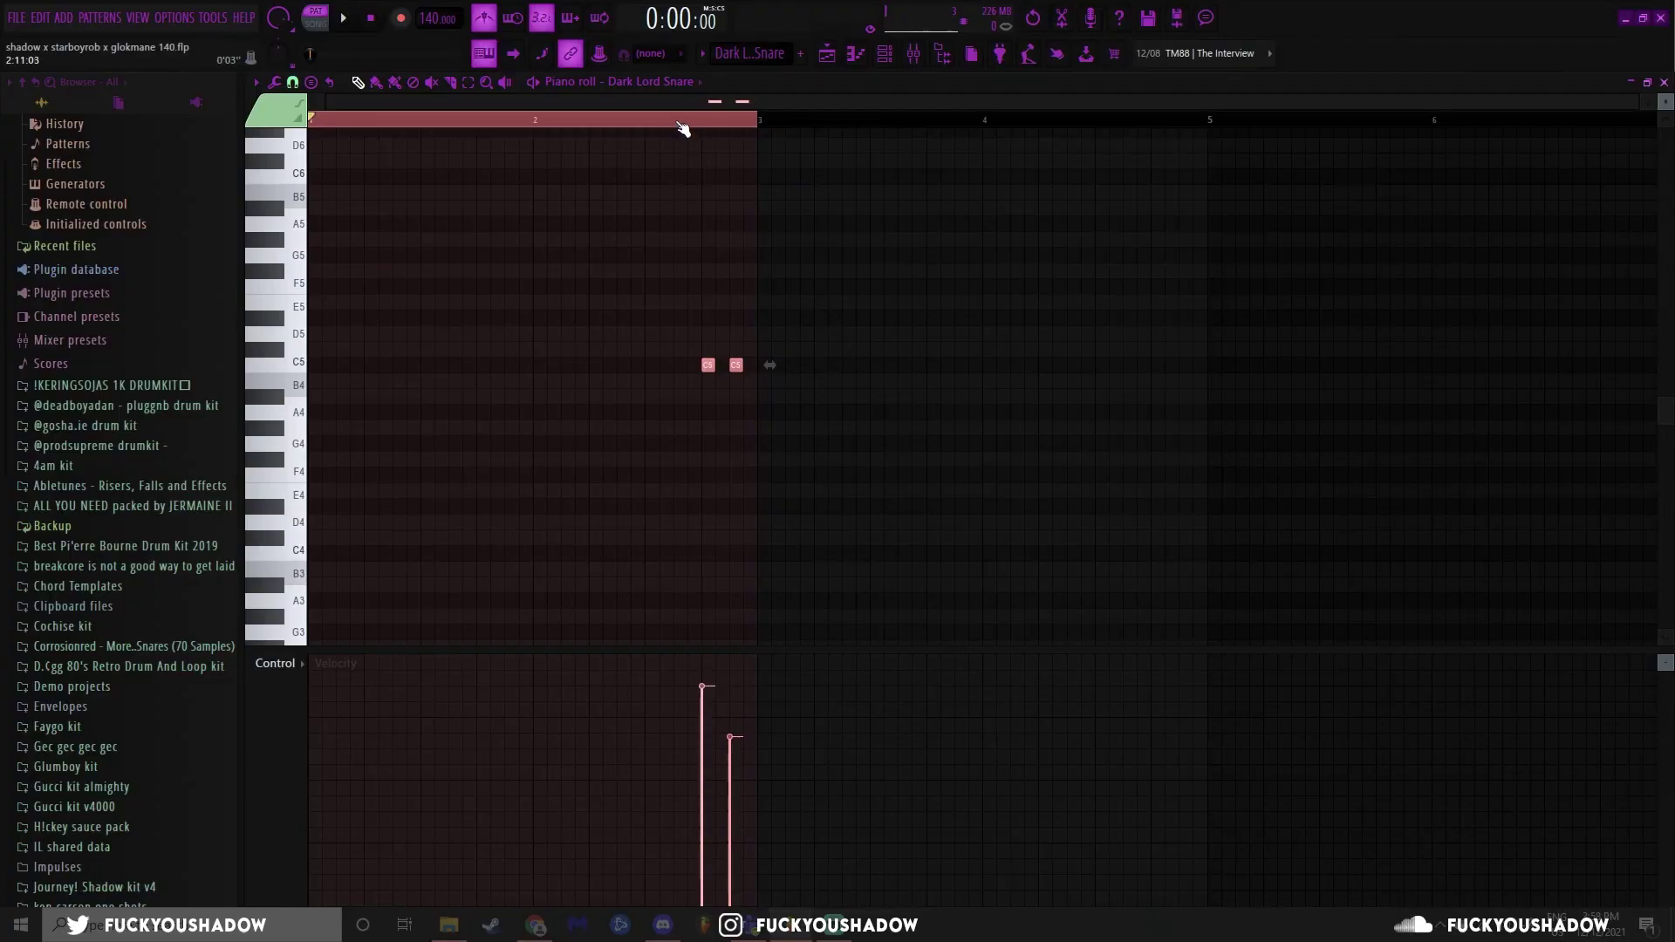
{"action": "left_click", "coordinate": [554, 255]}
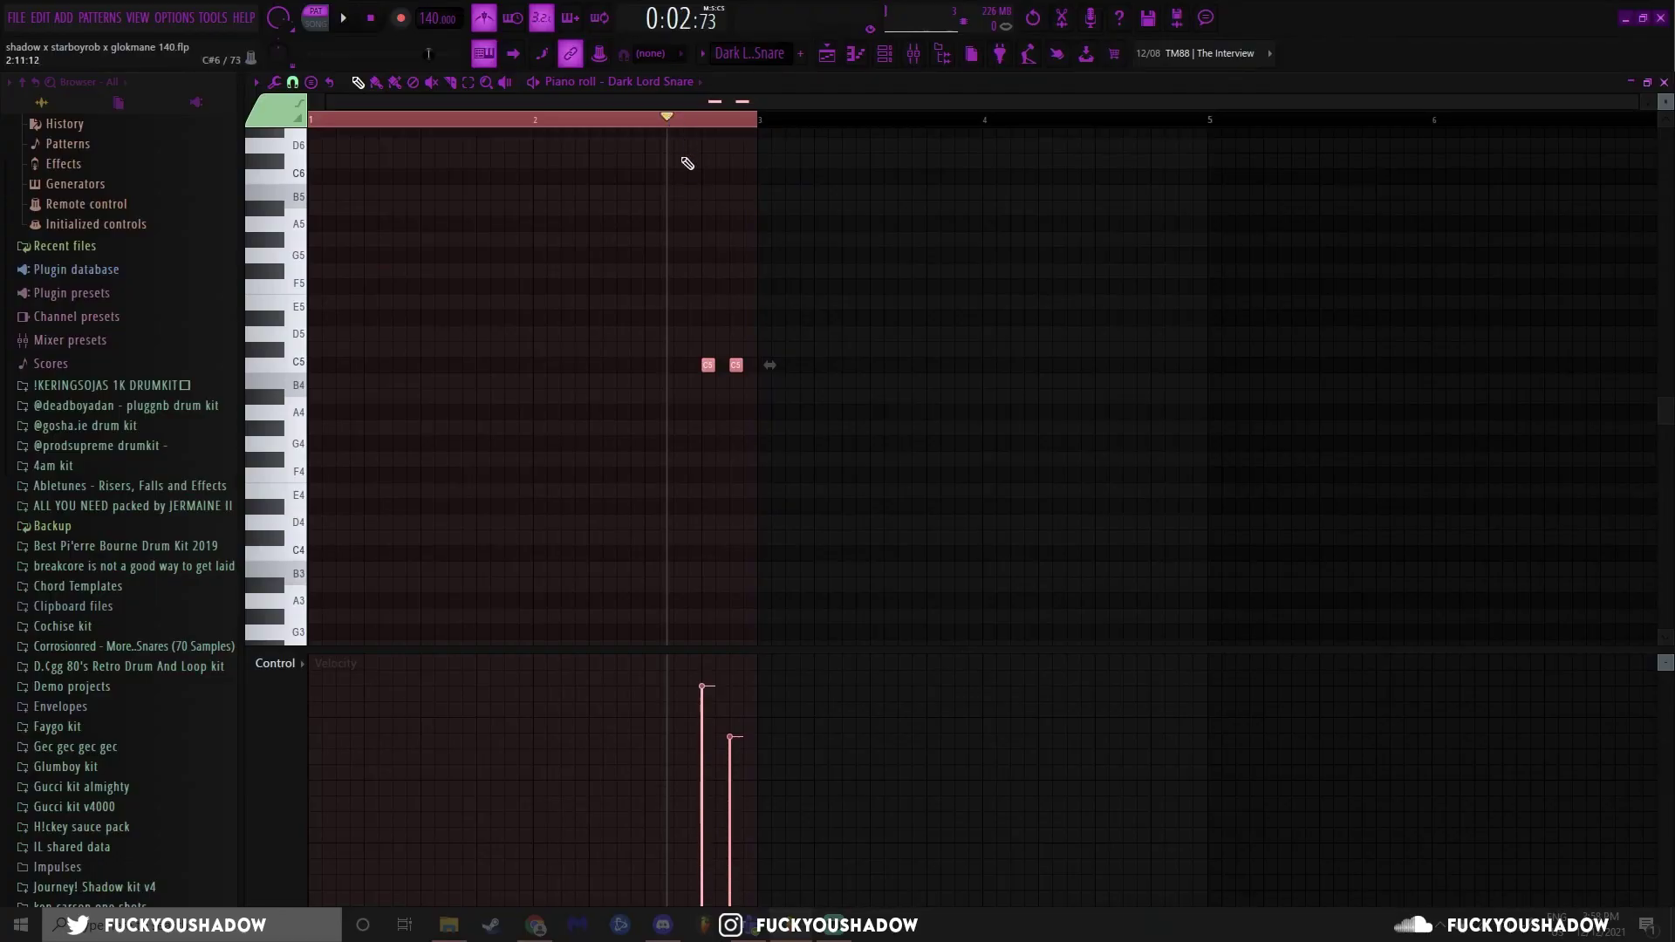
{"action": "key", "text": "space"}
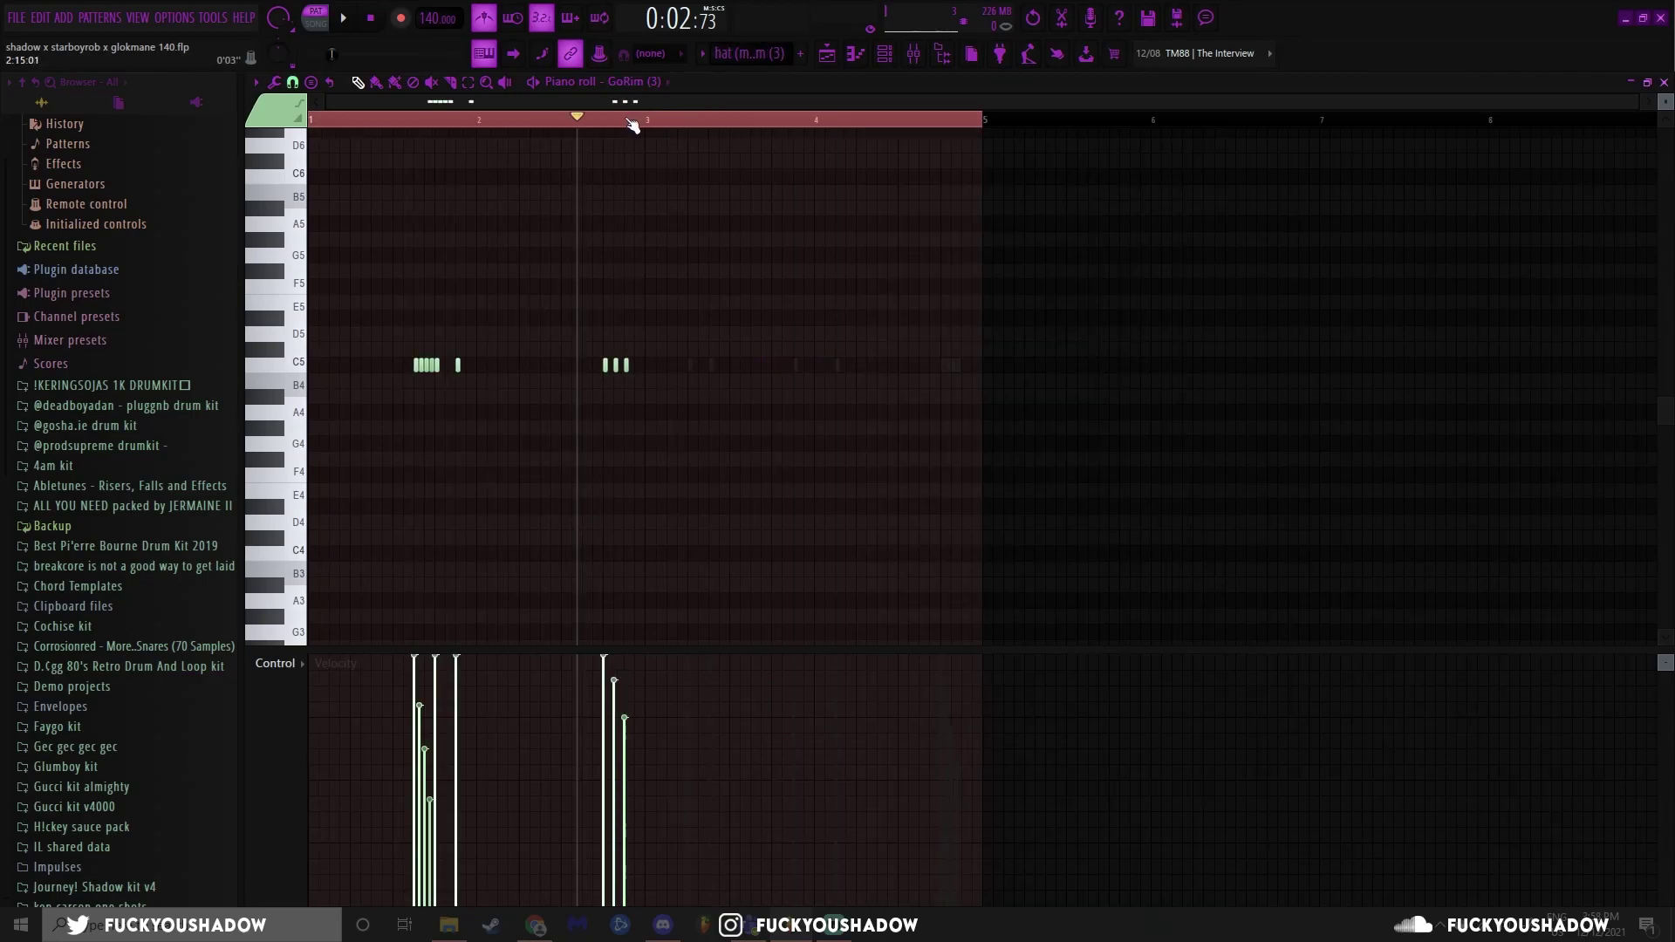
Play back the GoRim and MexikoDro Perc notes of the hat pattern in the piano roll
{"action": "left_click_drag", "start_coordinate": [632, 123], "coordinate": [632, 227]}
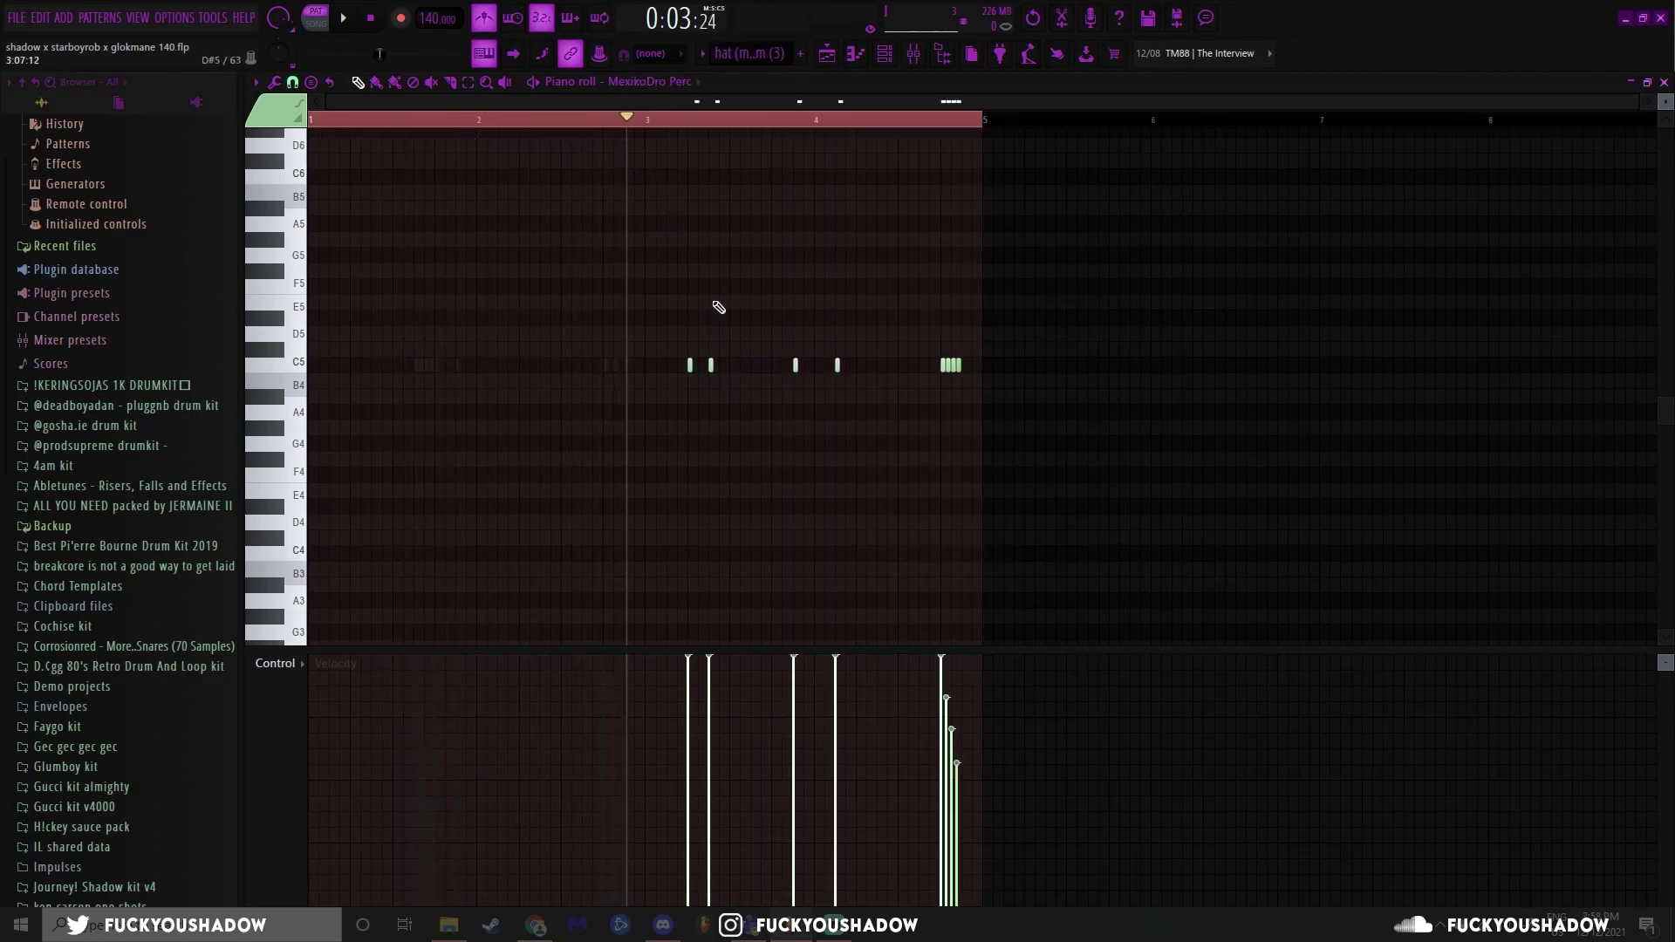
{"action": "left_click_drag", "start_coordinate": [746, 123], "coordinate": [662, 165]}
{"action": "key", "text": "space"}
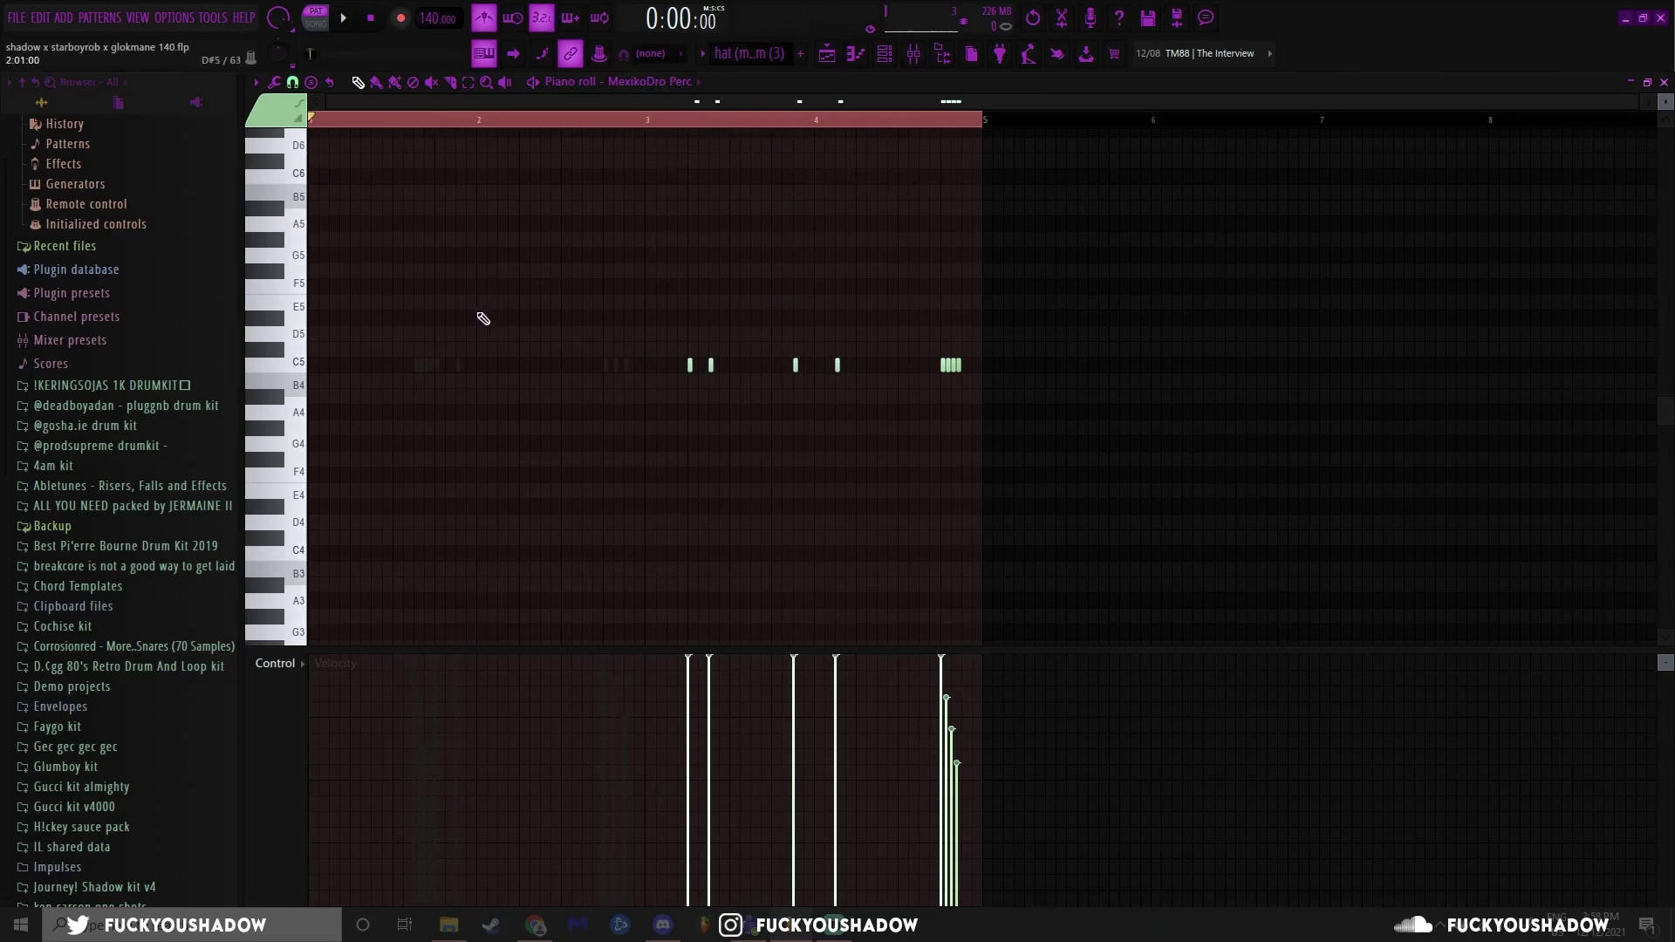
Show the mm-isolation808 pattern in the piano roll and play it through
{"action": "double_click", "coordinate": [445, 375]}
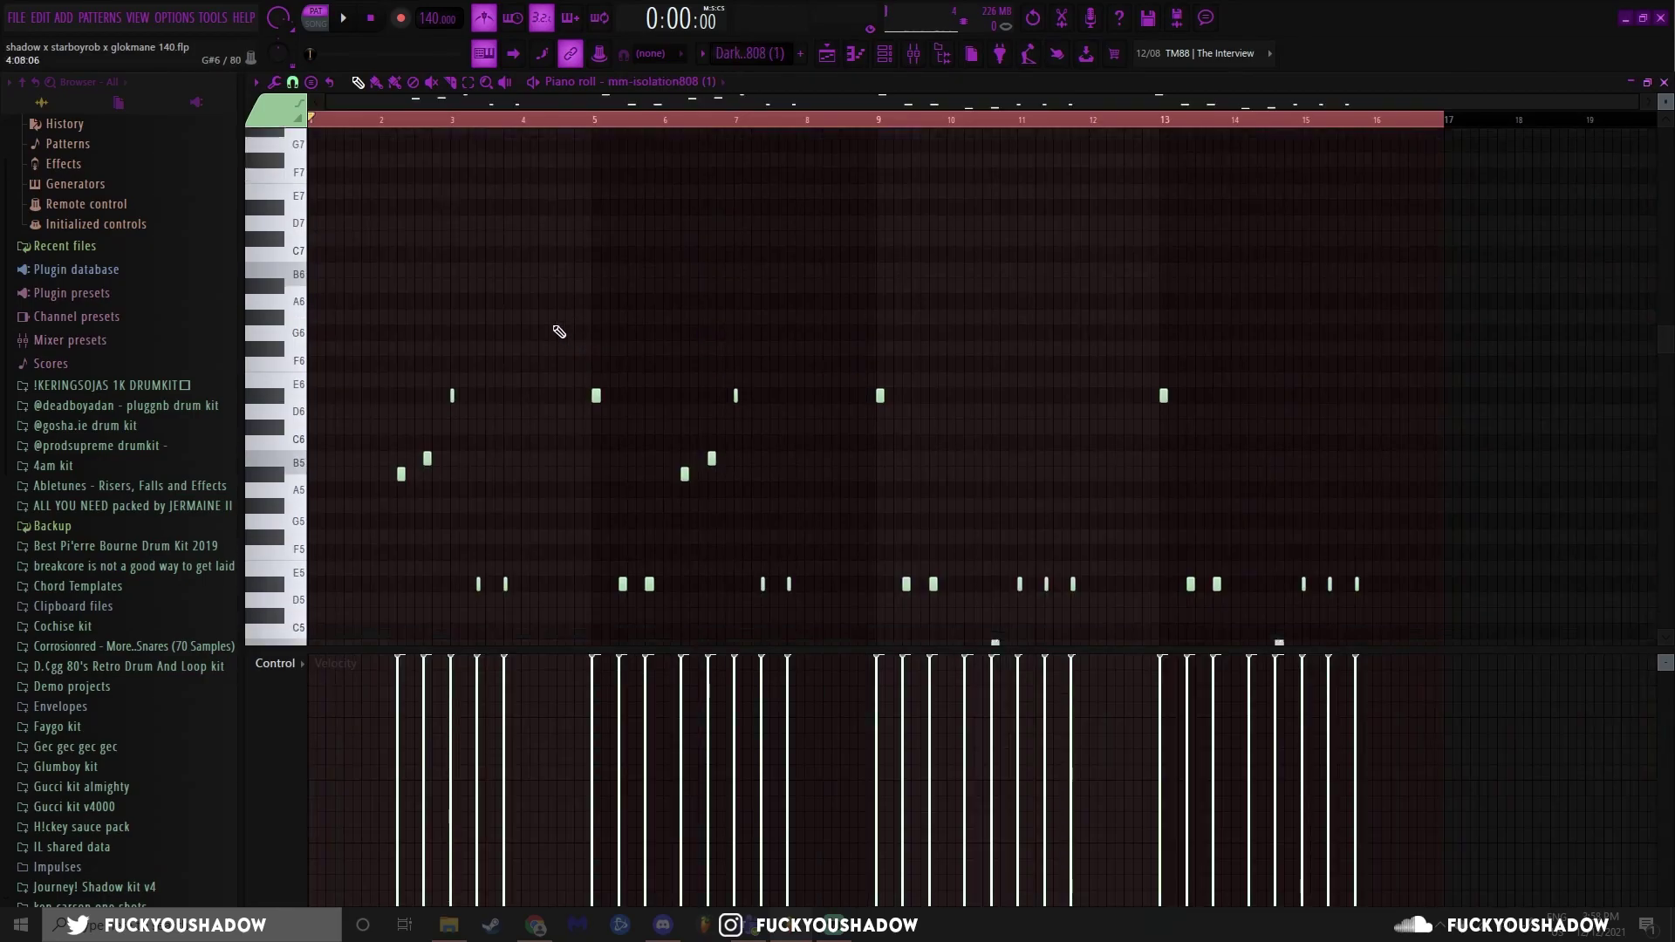
{"action": "scroll", "coordinate": [557, 329], "scroll_direction": "down", "scroll_amount": 3}
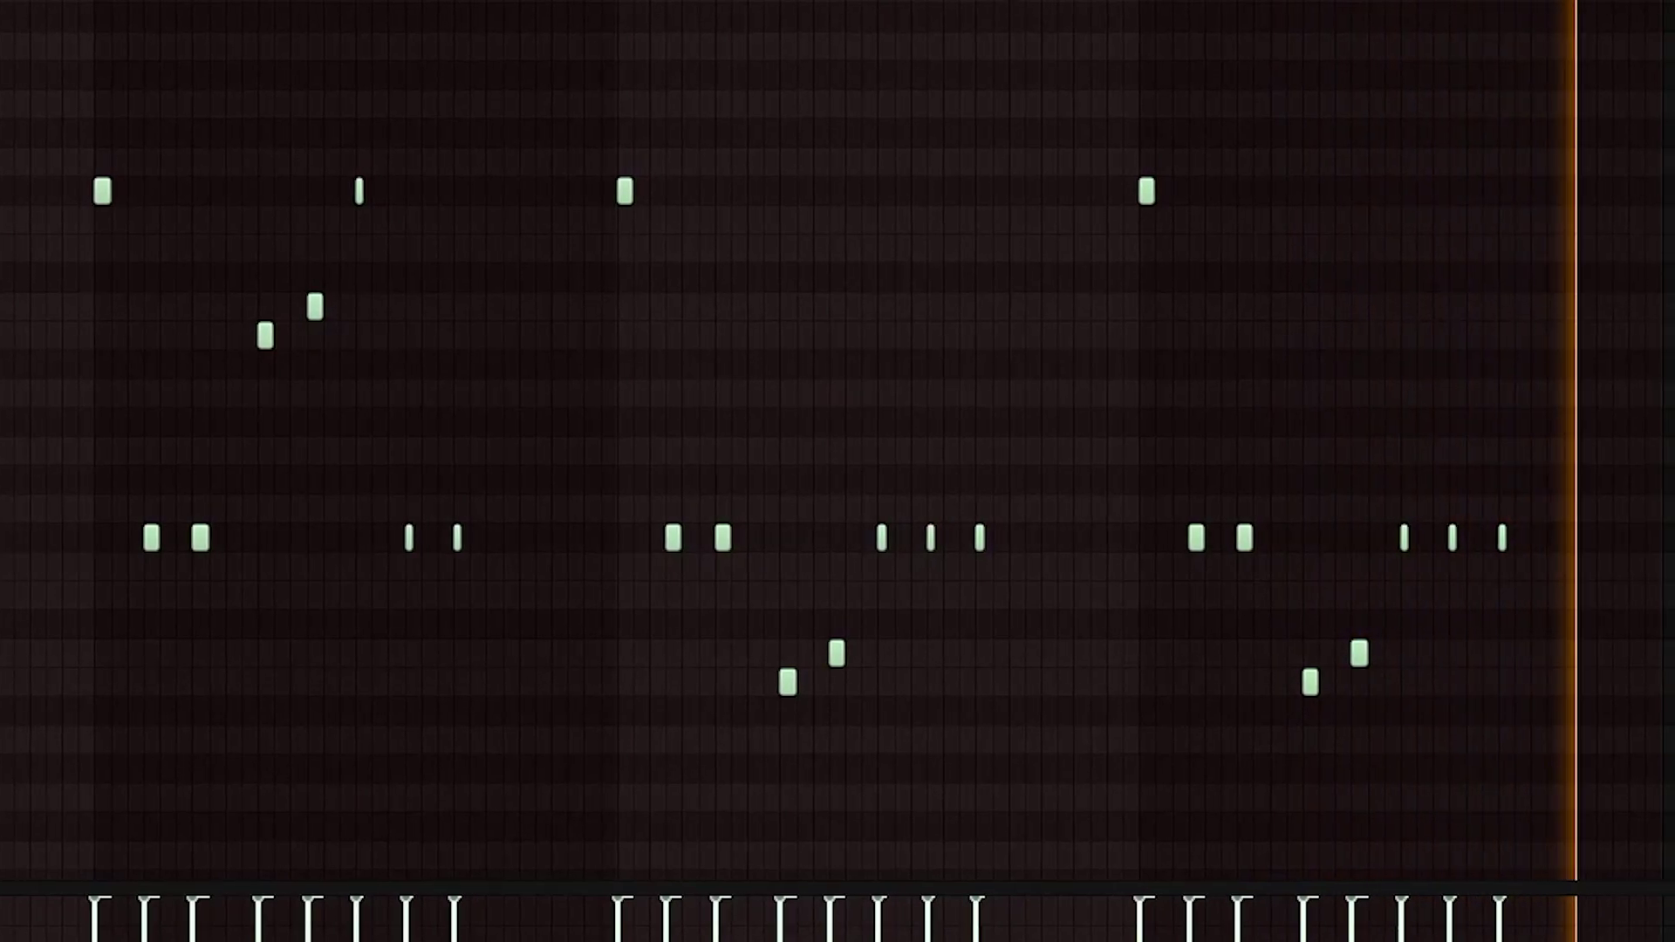
{"action": "key", "text": "space"}
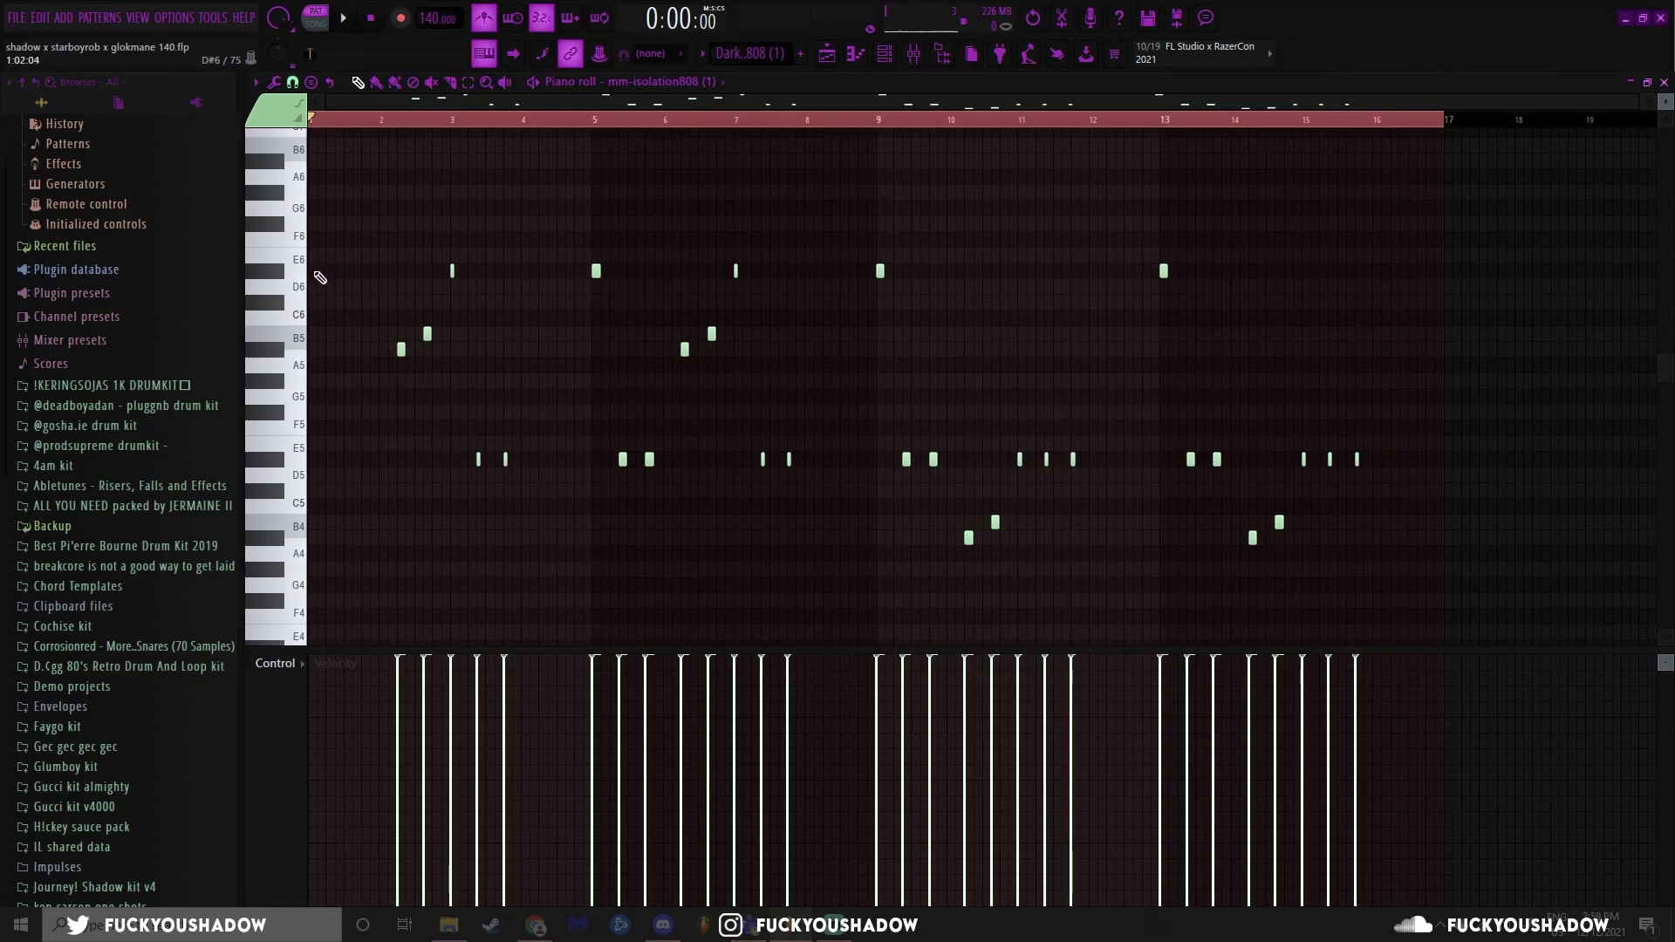
Move the playlist position to 0:08:57 and reopen the mm-isolation808 pattern in the piano roll
{"action": "left_click", "coordinate": [828, 53]}
{"action": "scroll", "coordinate": [507, 412], "scroll_direction": "up", "scroll_amount": 5}
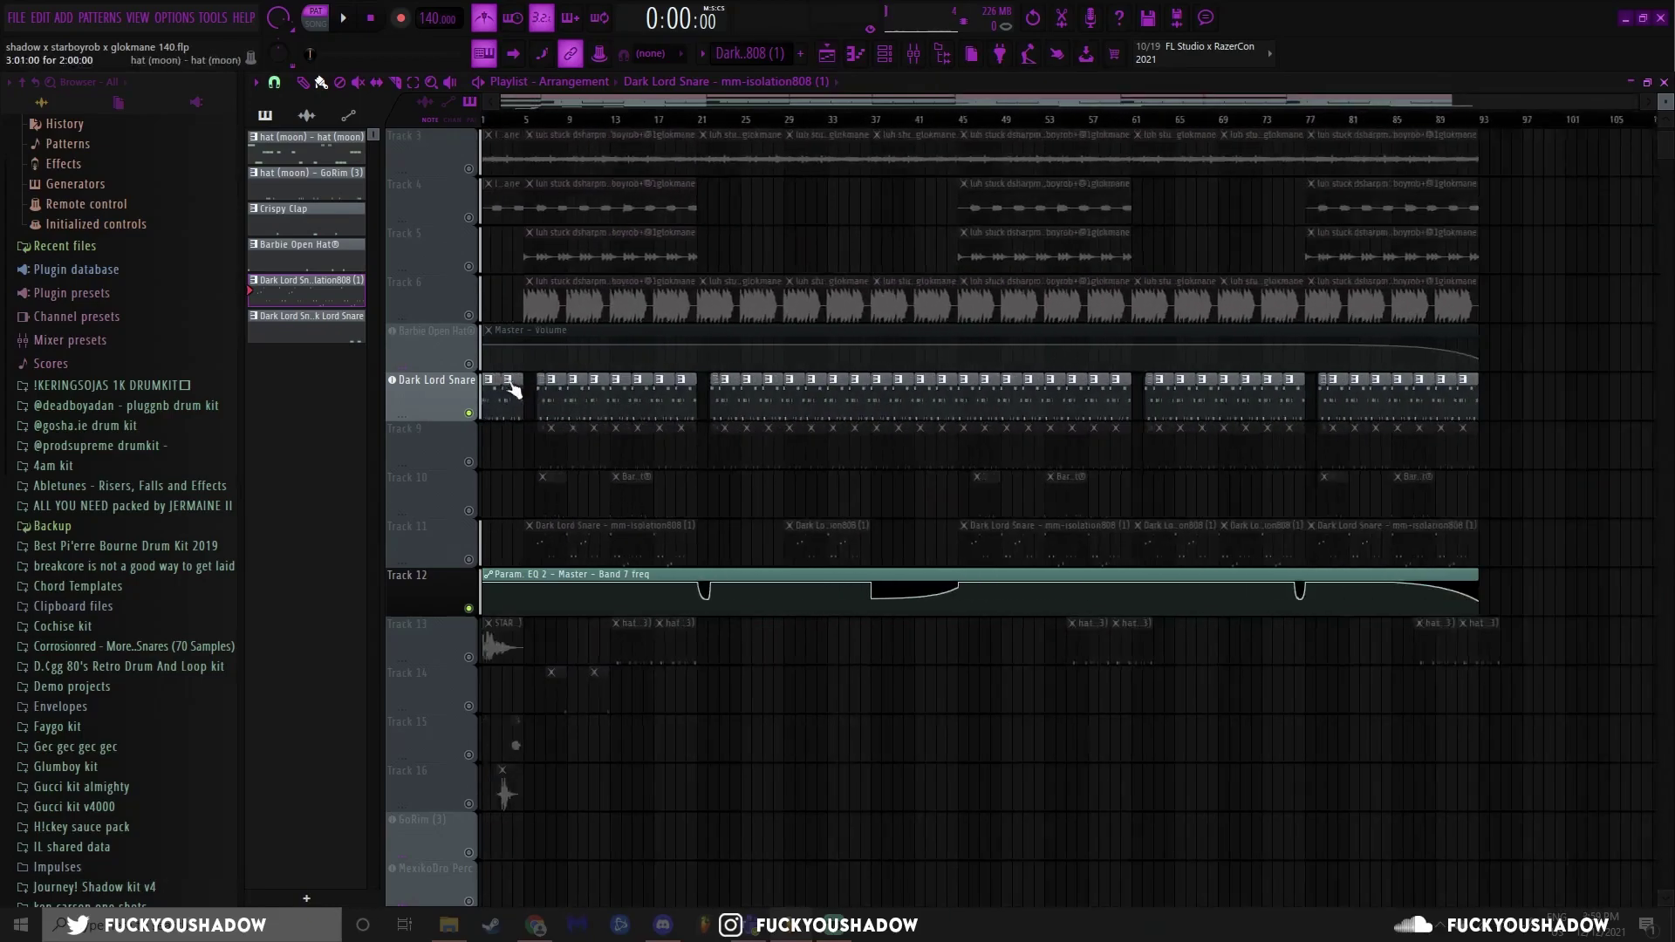
{"action": "mouse_move", "coordinate": [551, 122]}
{"action": "left_mouse_down"}
{"action": "mouse_move", "coordinate": [692, 123]}
{"action": "mouse_move", "coordinate": [535, 125]}
{"action": "mouse_move", "coordinate": [618, 131]}
{"action": "left_mouse_up"}
{"action": "key", "text": "F7"}
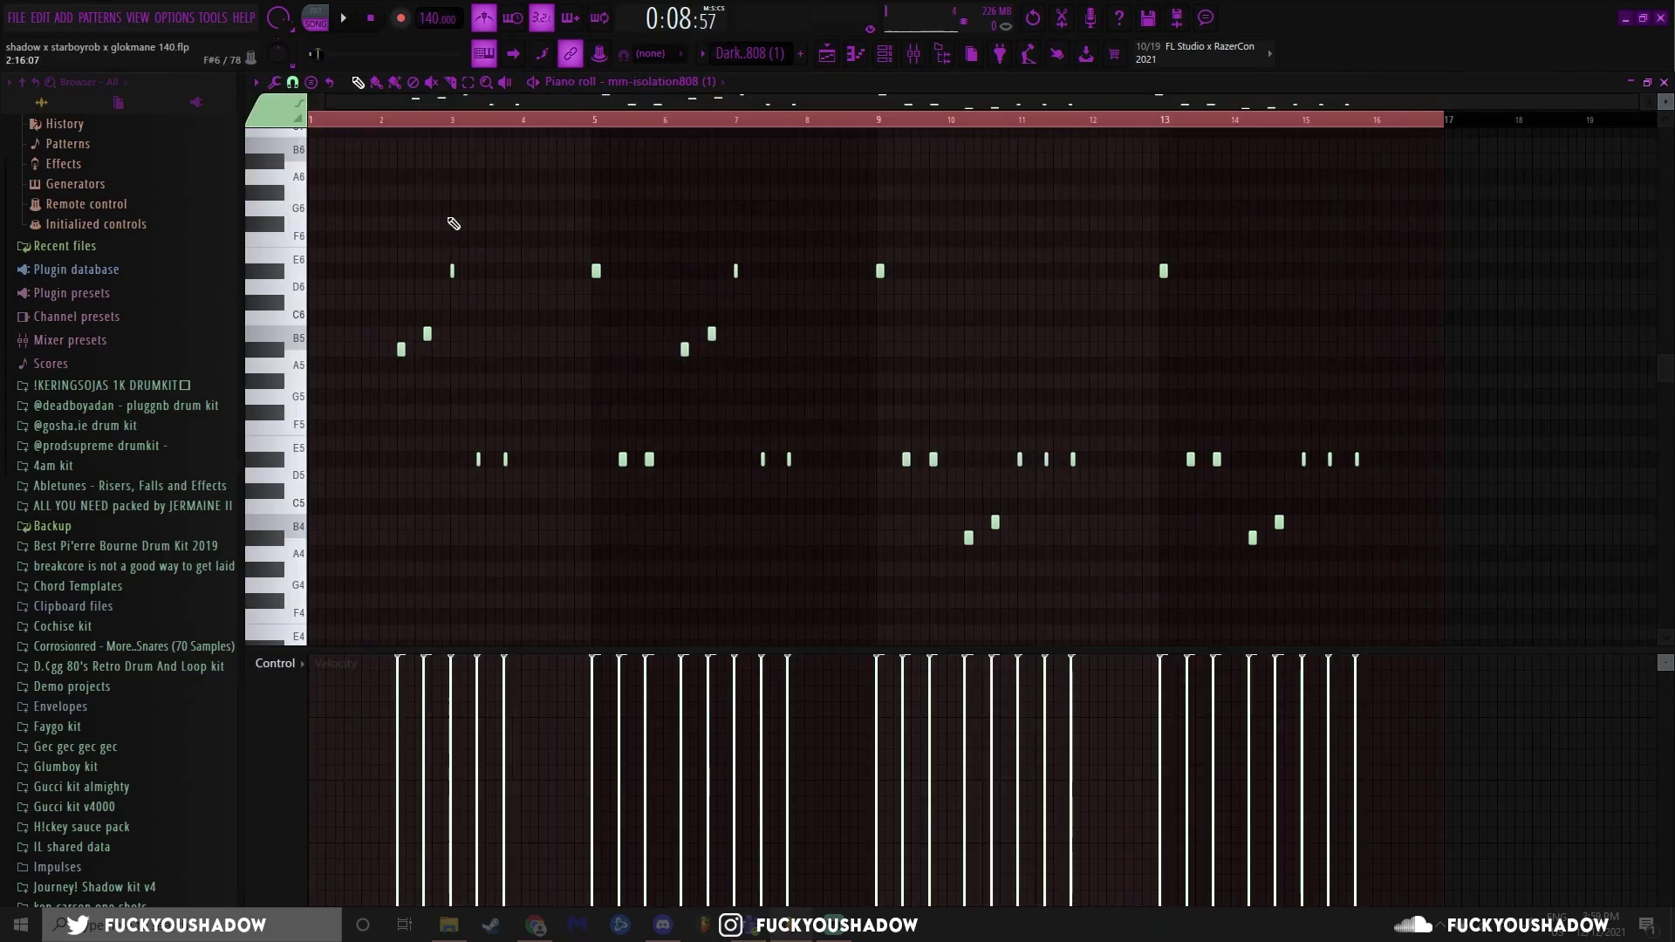
Set the time selection of the mm-isolation808 pattern to bars 9 to 16
{"action": "left_click_drag", "start_coordinate": [1448, 594], "coordinate": [378, 201]}
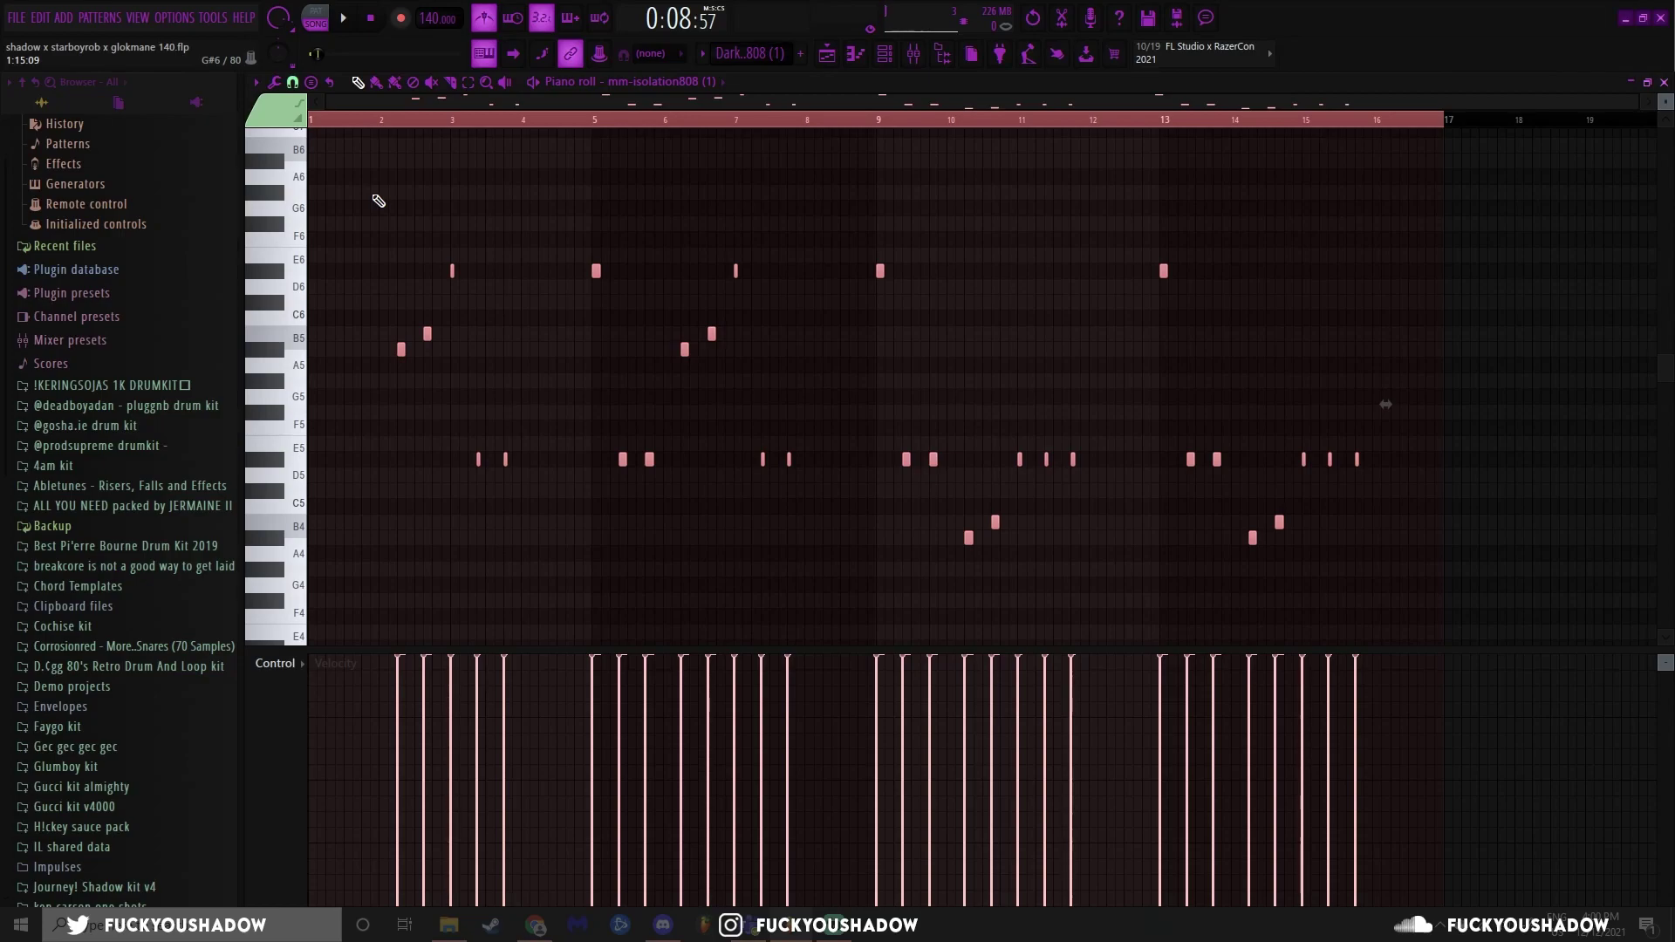
{"action": "key", "text": "ctrl+d"}
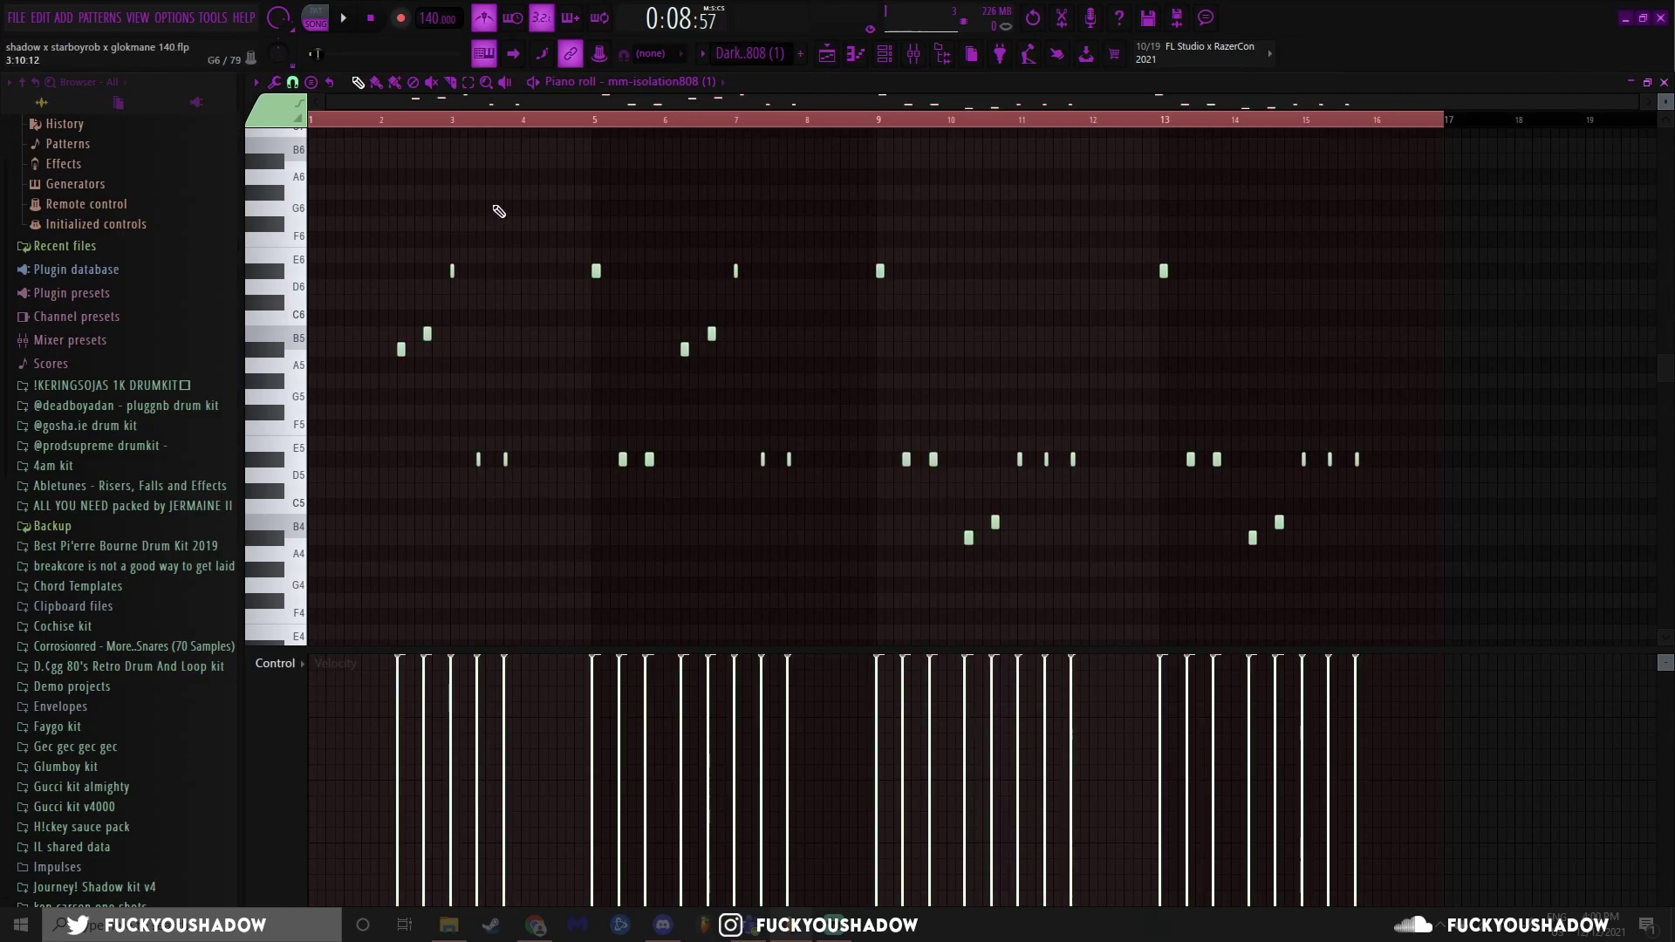
{"action": "left_click_drag", "start_coordinate": [822, 120], "coordinate": [868, 131]}
{"action": "key", "text": "ctrl+Right"}
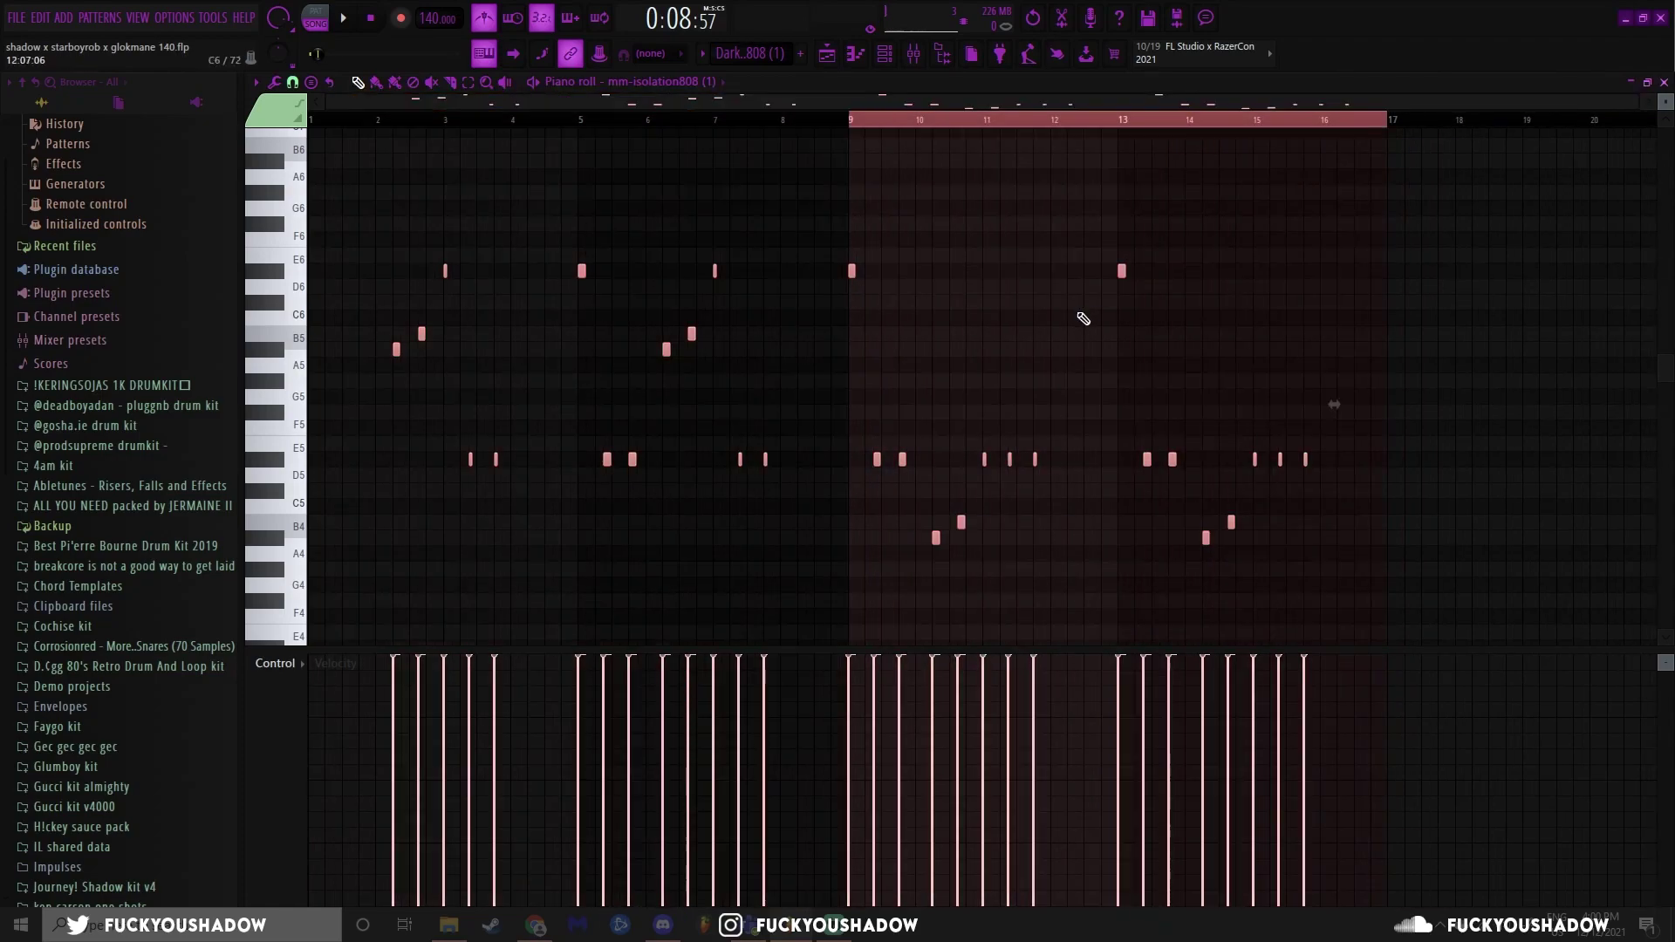
Try transposing the selected 808 notes between bars 10 and 12 up an octave and back down
{"action": "left_click_drag", "start_coordinate": [926, 504], "coordinate": [990, 552]}
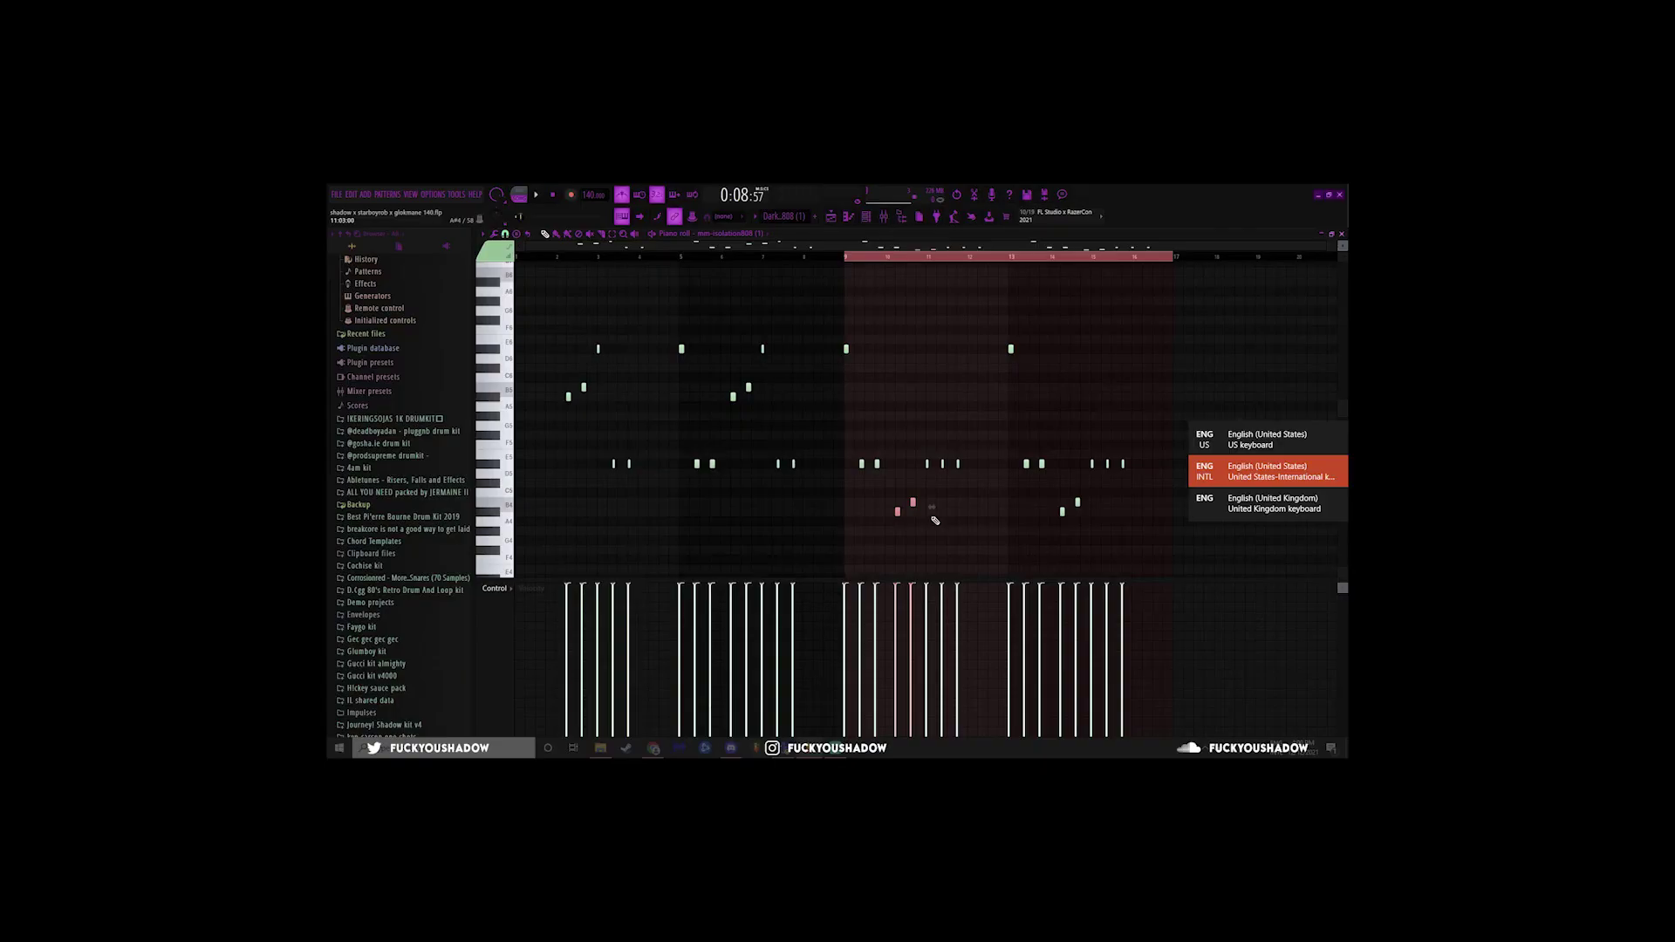
{"action": "key", "text": "ctrl+Up"}
{"action": "key", "text": "ctrl+Down"}
{"action": "left_click_drag", "start_coordinate": [972, 438], "coordinate": [997, 478]}
{"action": "key", "text": "ctrl+Up"}
{"action": "key", "text": "ctrl+Down"}
{"action": "key", "text": "ctrl+d"}
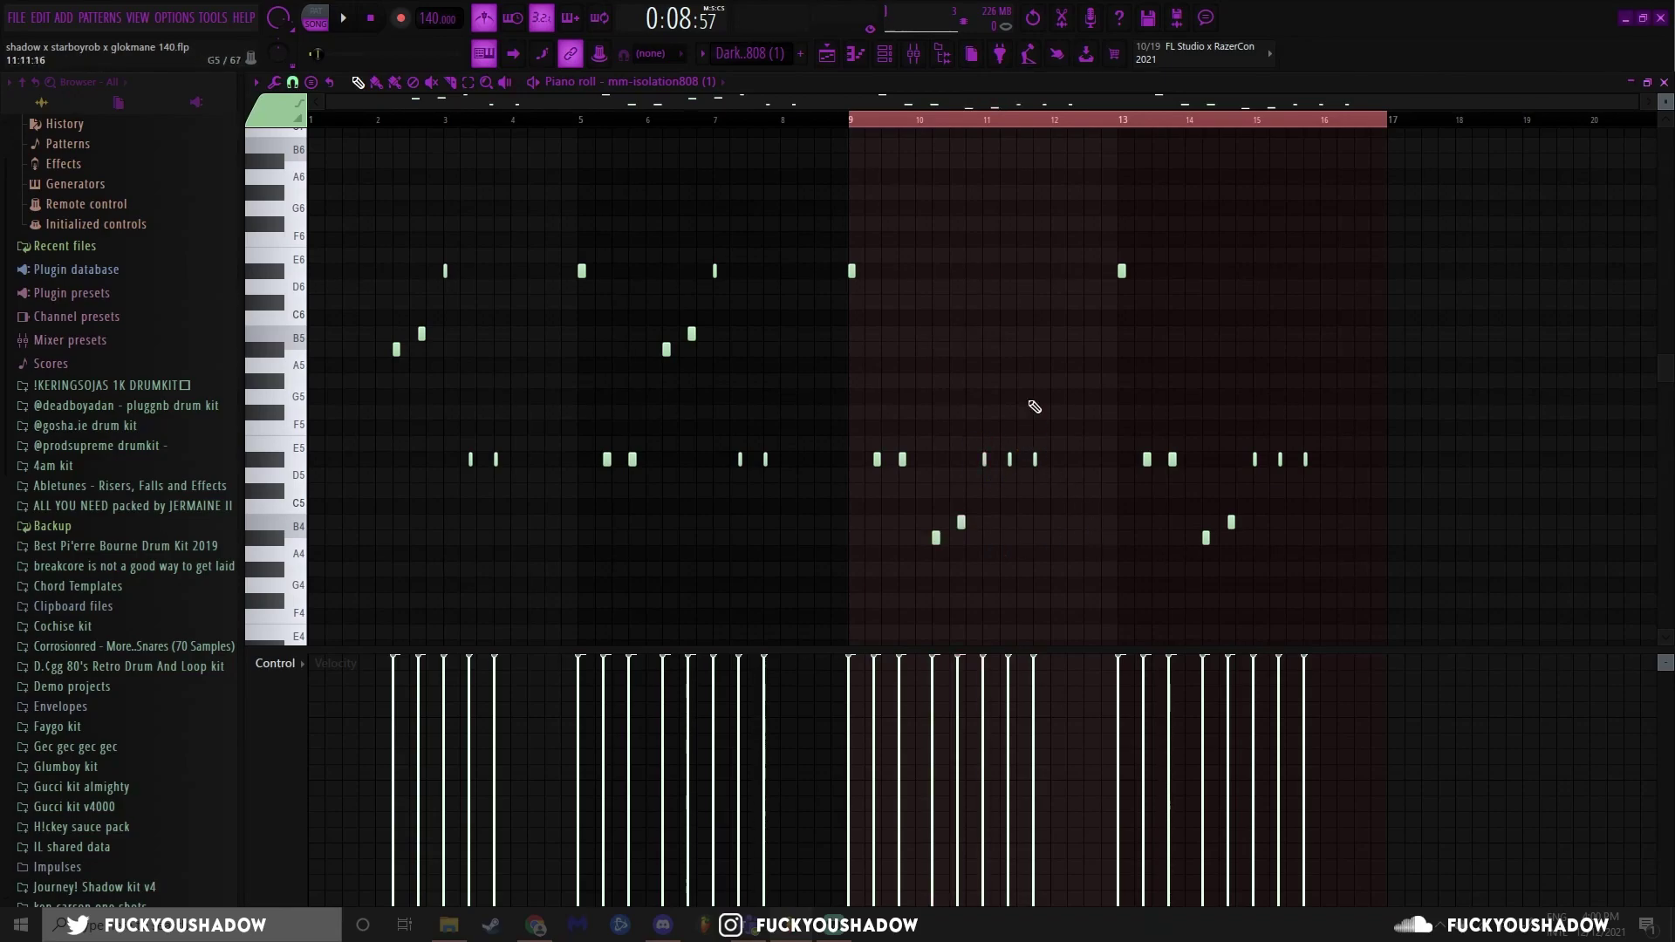
{"action": "left_click_drag", "start_coordinate": [1335, 135], "coordinate": [855, 131]}
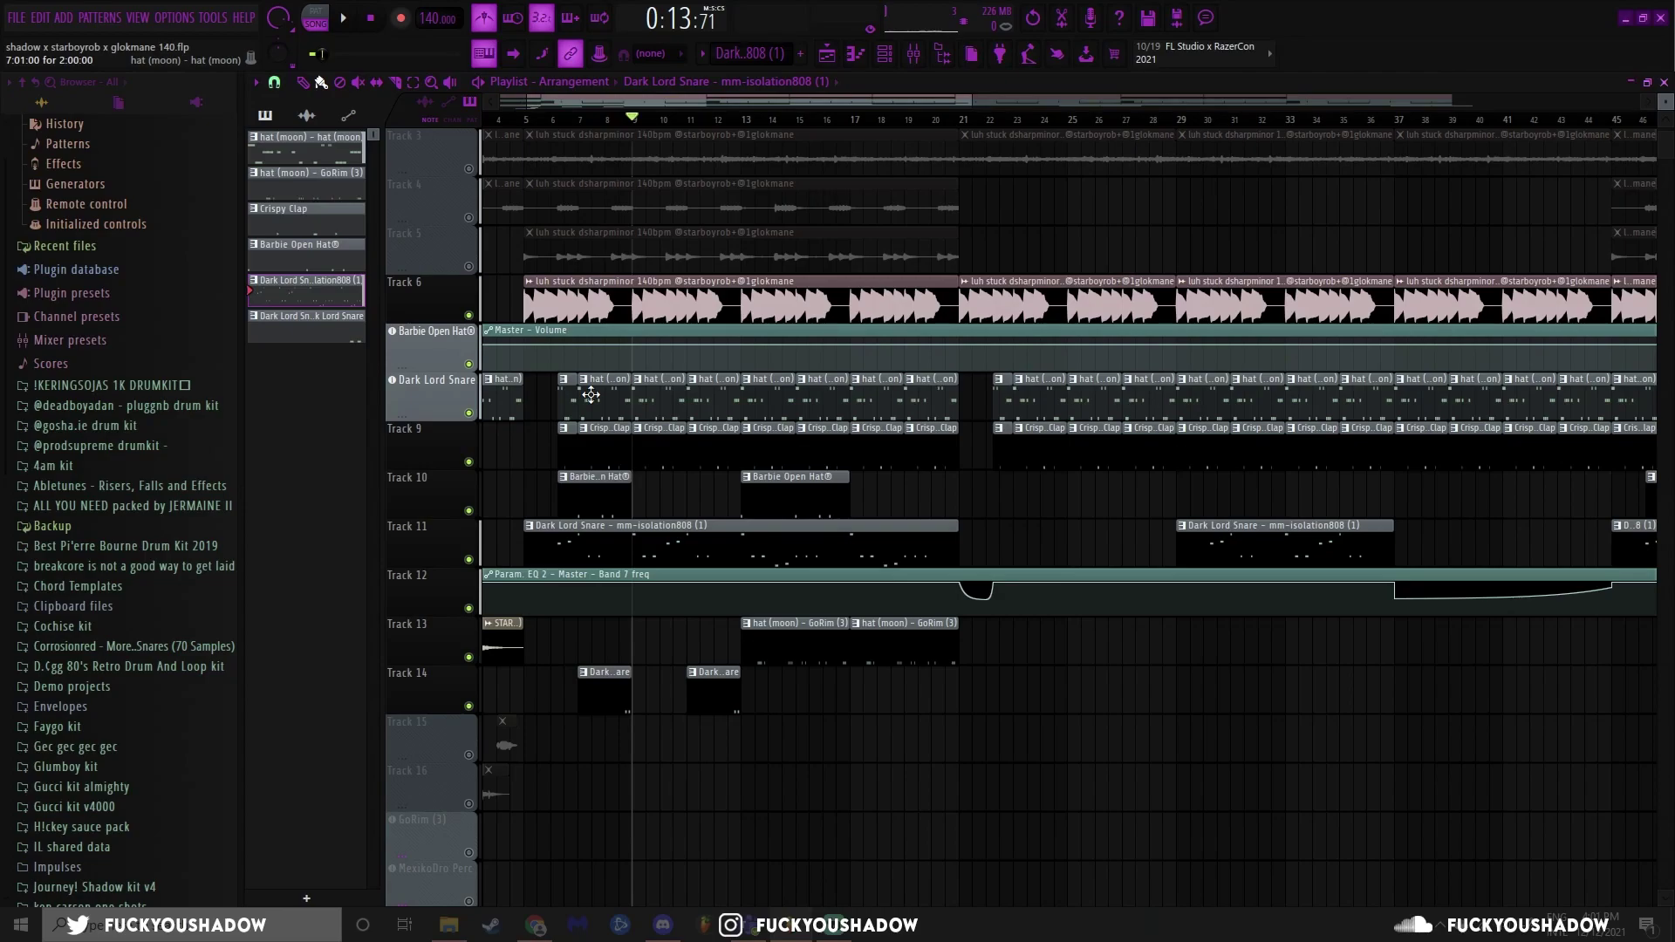
Return to the full arrangement and select its four intro bars, 1 to 4, in the playlist
{"action": "key", "text": "space"}
{"action": "scroll", "coordinate": [504, 300], "scroll_direction": "down", "scroll_amount": 3}
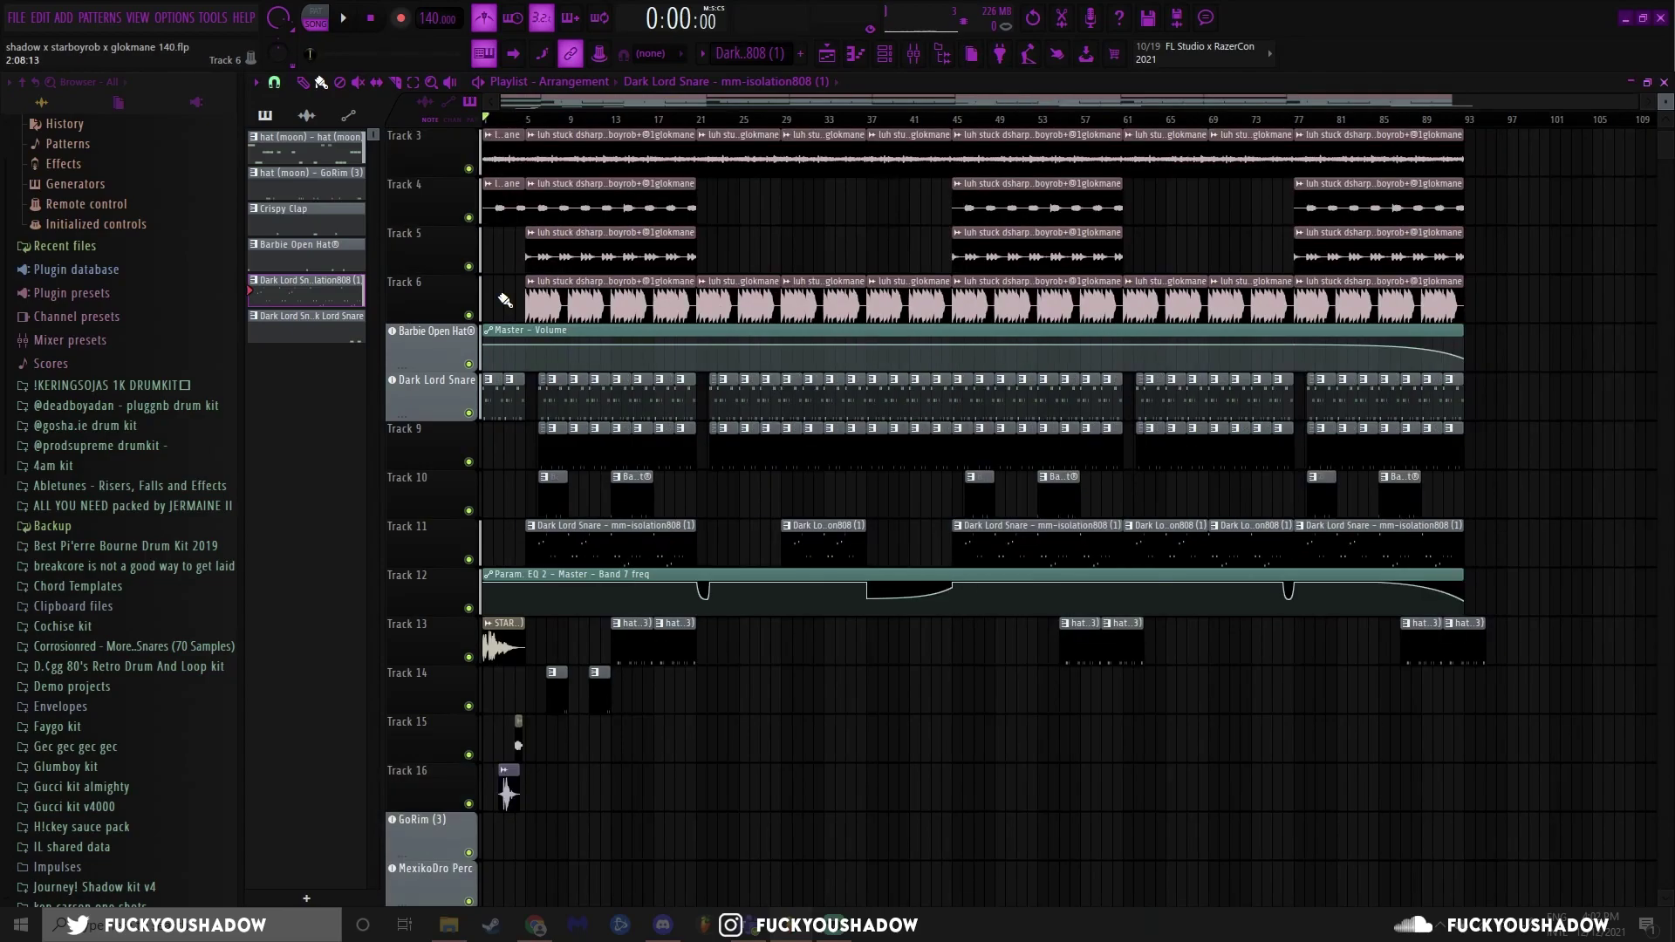
{"action": "left_click_drag", "start_coordinate": [524, 119], "coordinate": [485, 120]}
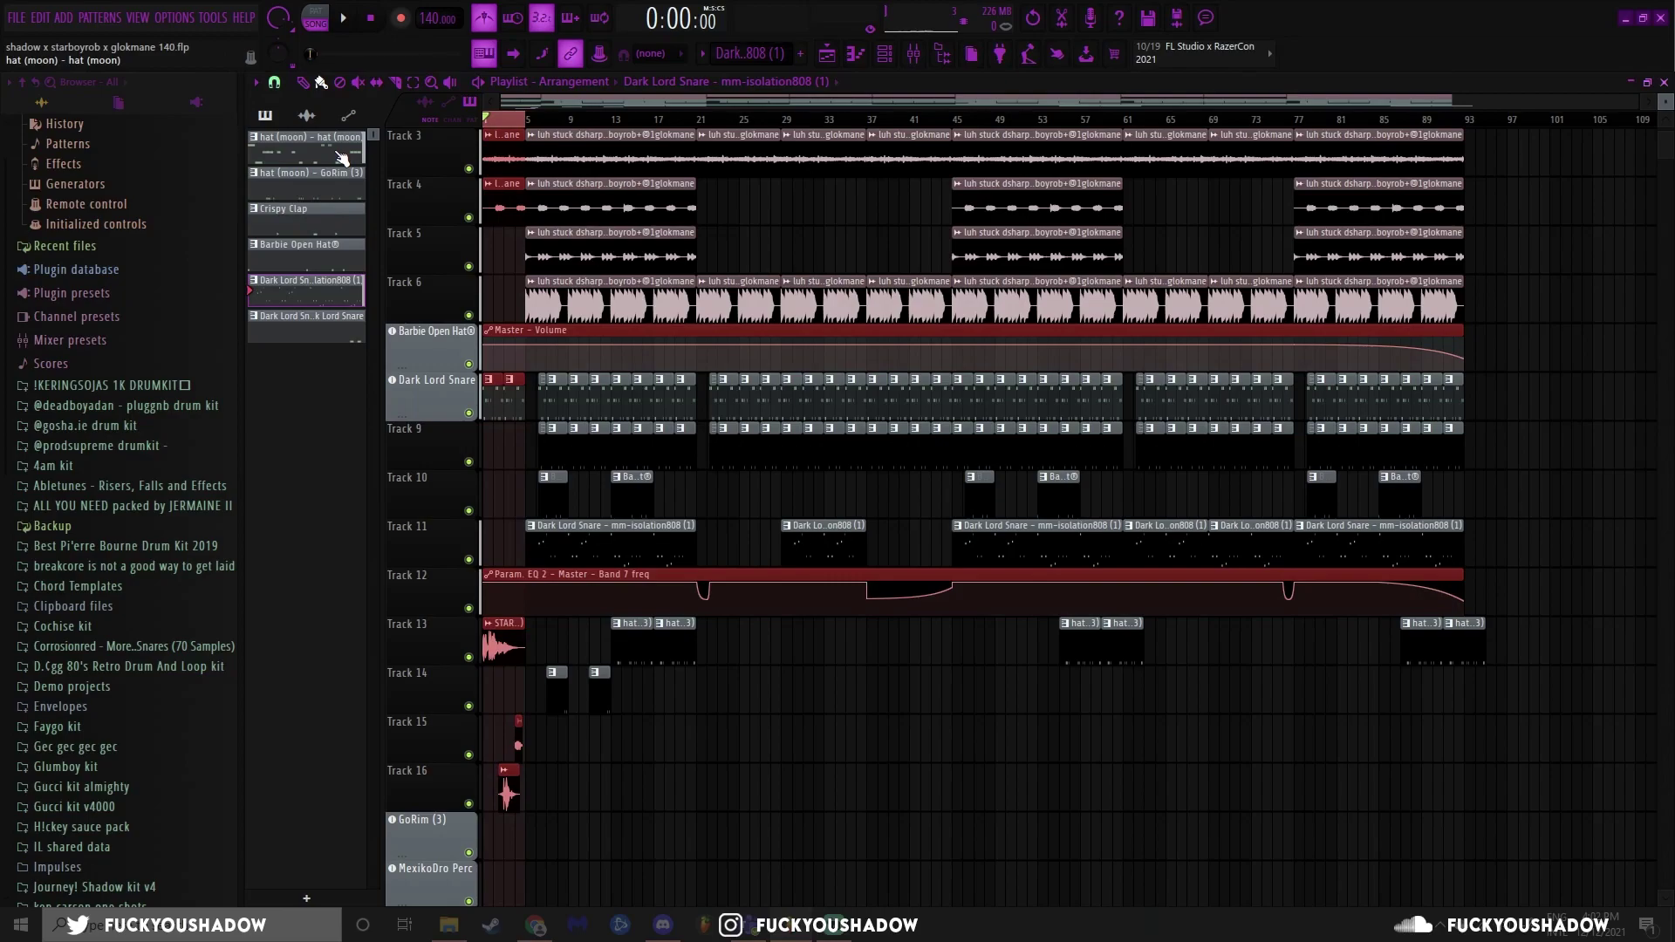
{"action": "scroll", "coordinate": [523, 192], "scroll_direction": "up", "scroll_amount": 3}
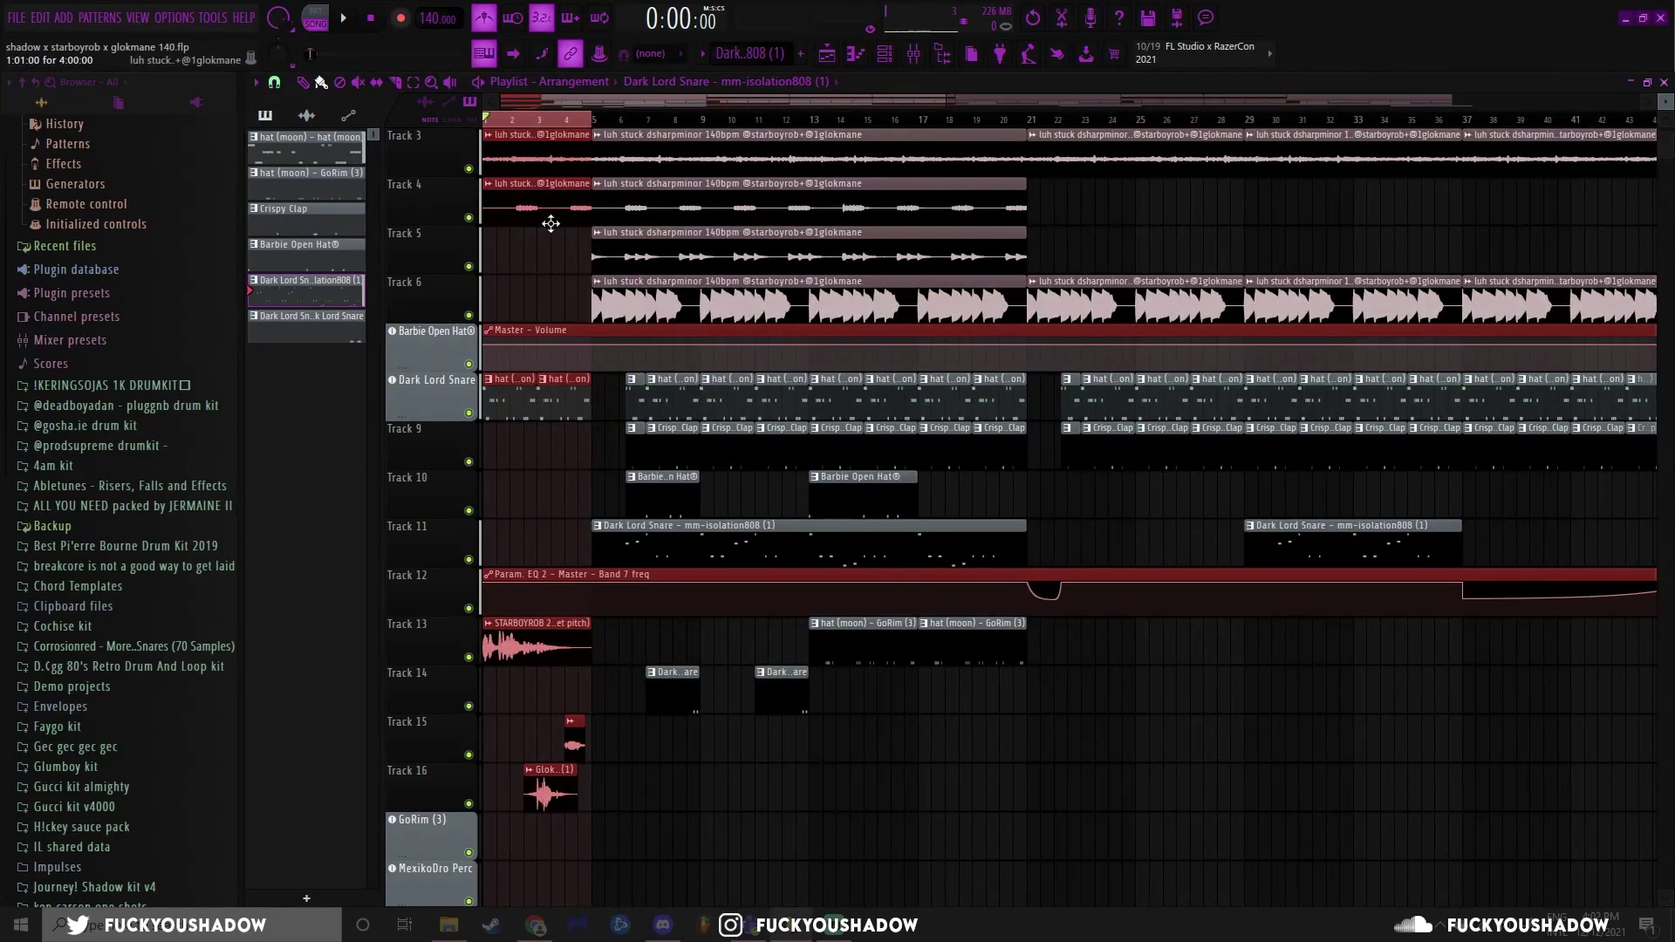
Select the vocal tag clips on Tracks 13, 15 and 16 in the four-bar intro
{"action": "left_click_drag", "start_coordinate": [604, 859], "coordinate": [533, 683]}
{"action": "left_click_drag", "start_coordinate": [643, 846], "coordinate": [485, 616]}
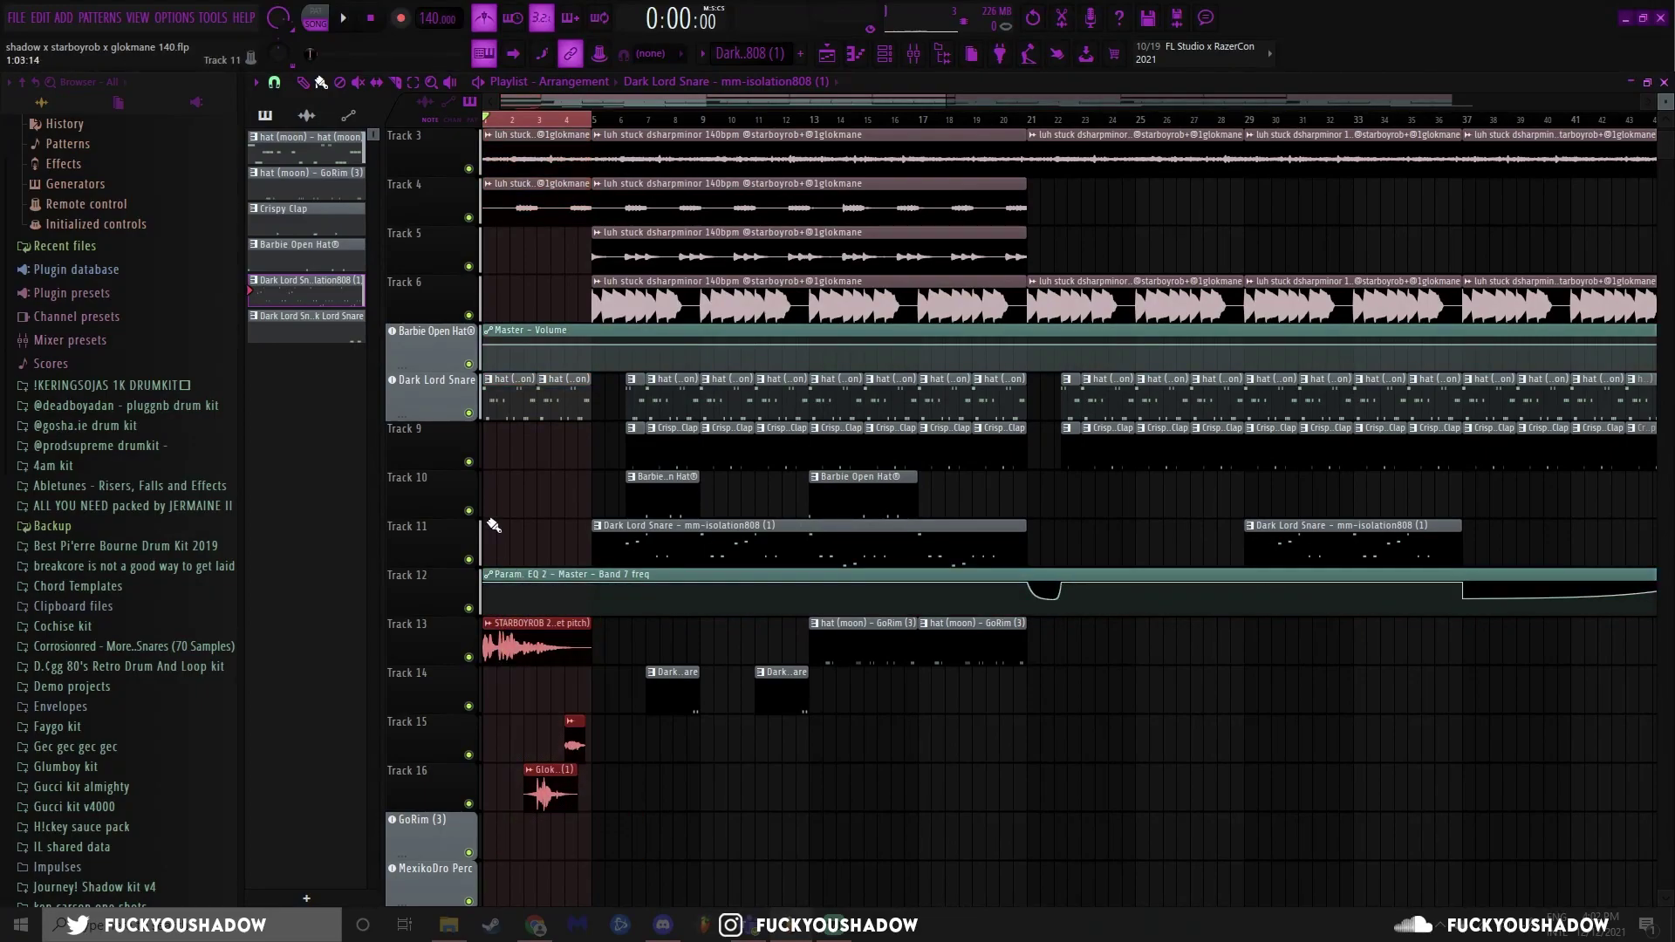
Select the section covering bars 5 to 20 and highlight the luh stuck loop clip on Track 6 within it
{"action": "double_click", "coordinate": [670, 134]}
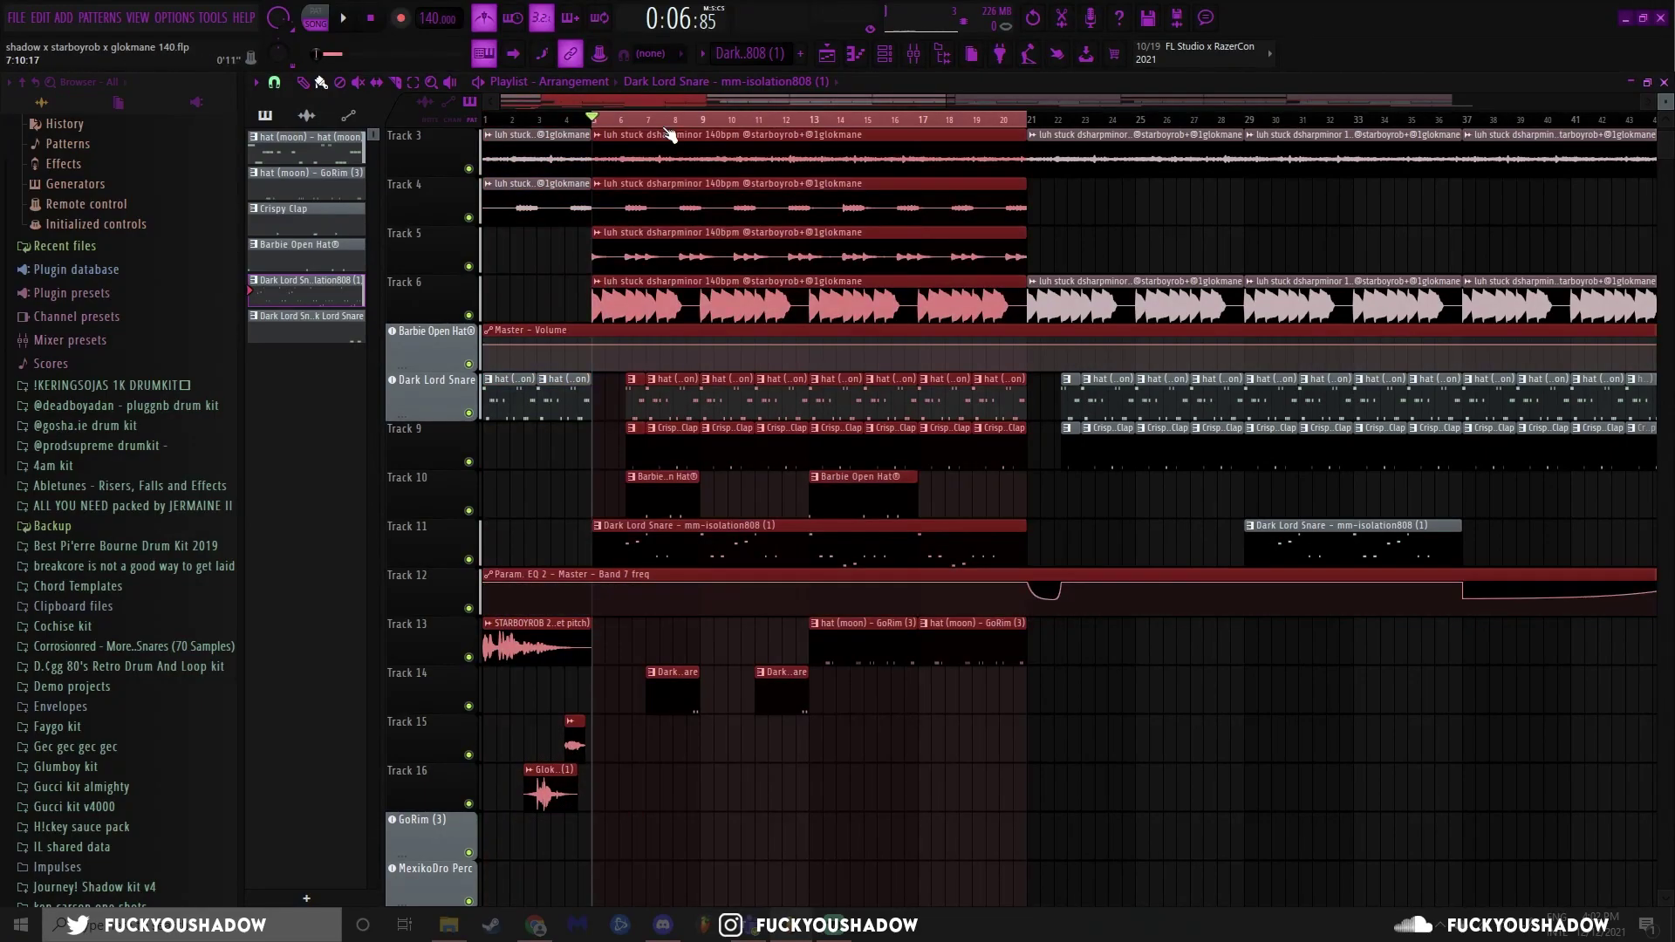
{"action": "right_click", "coordinate": [613, 471], "text": "ctrl"}
{"action": "left_click", "coordinate": [610, 471]}
{"action": "left_click_drag", "start_coordinate": [584, 374], "coordinate": [655, 519]}
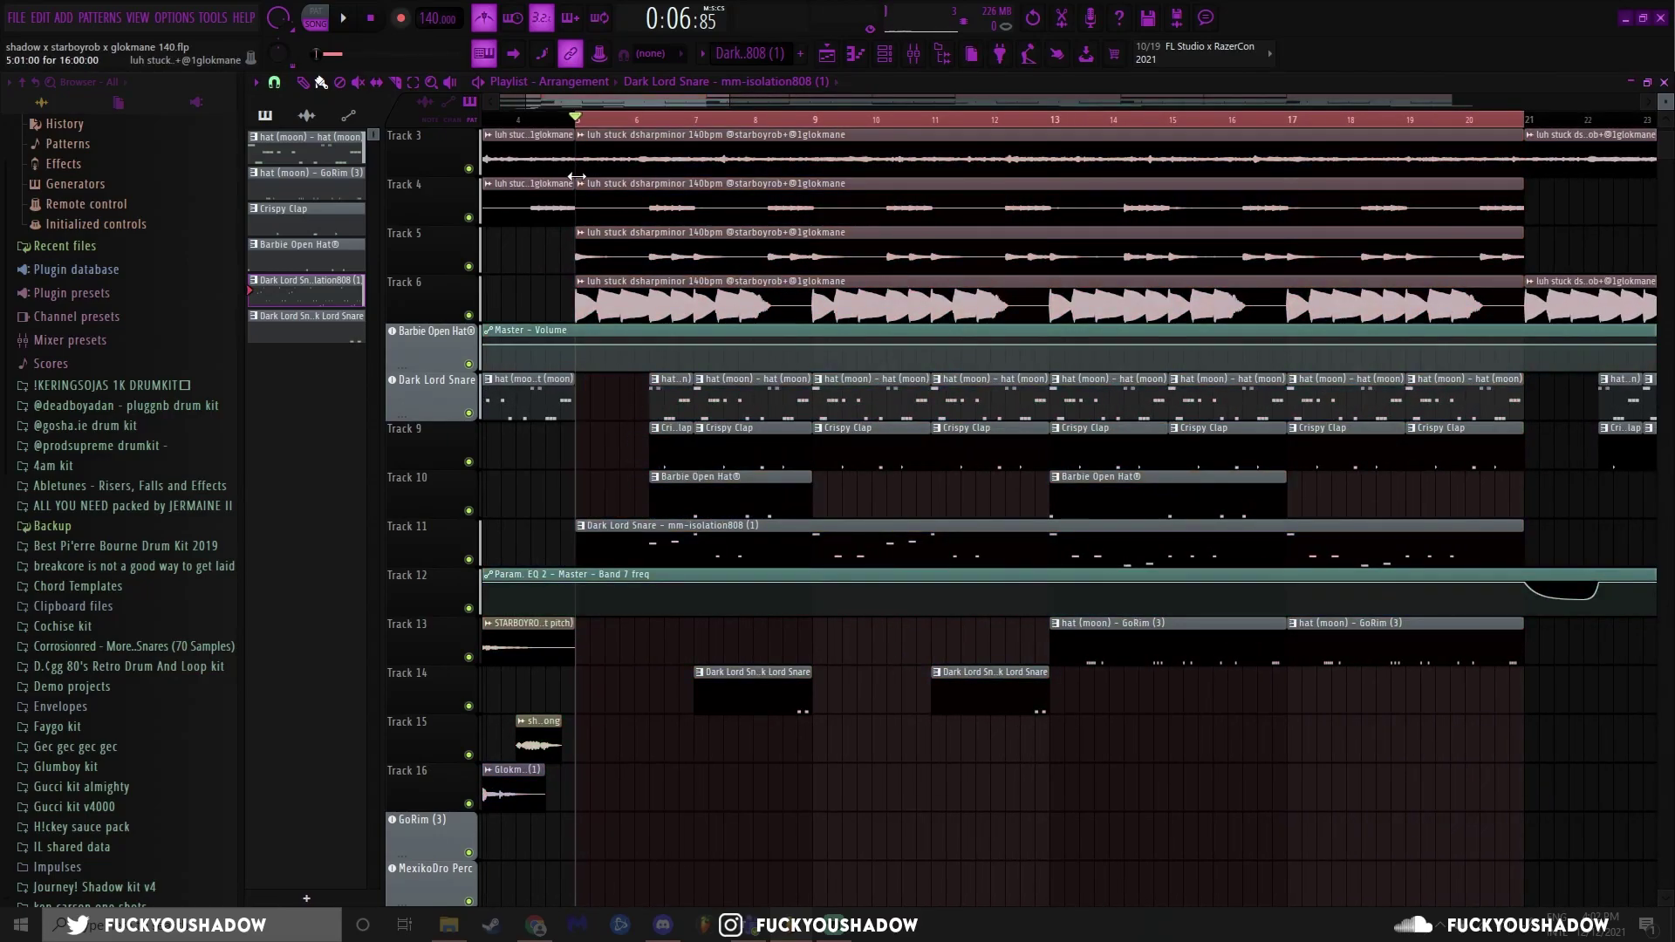
{"action": "left_click_drag", "start_coordinate": [554, 288], "coordinate": [645, 302]}
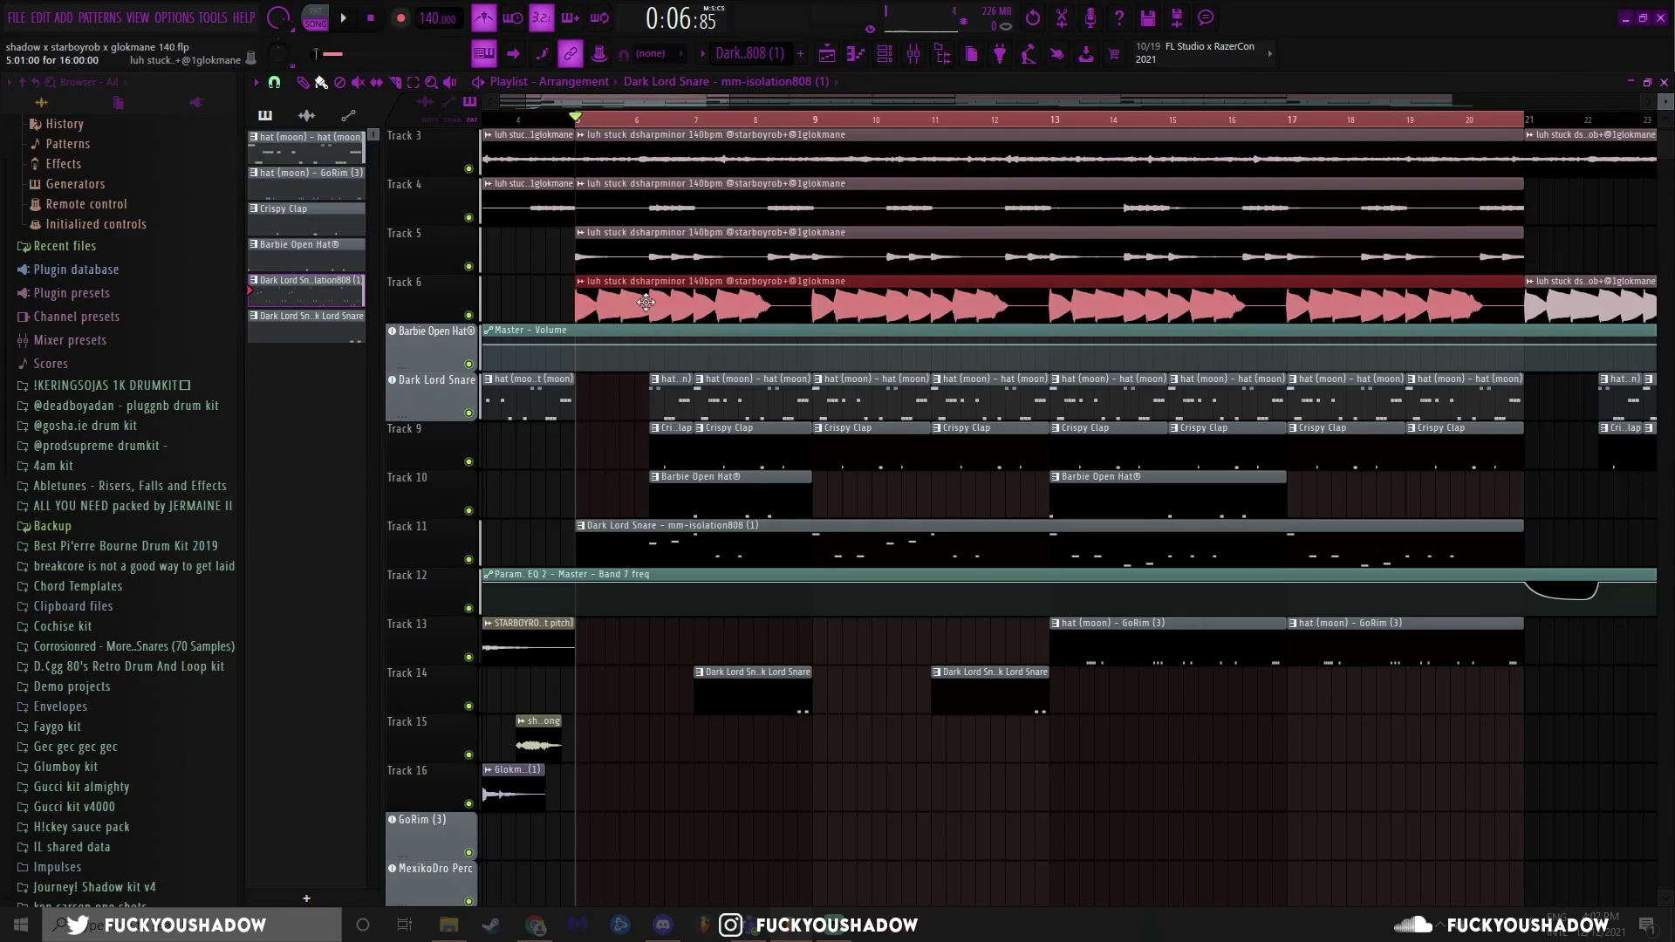
Highlight the two Barbie Open Hat clips on Track 10 within bars 5 to 20 and clear the clip selection
{"action": "scroll", "coordinate": [623, 127], "scroll_direction": "down", "scroll_amount": 3}
{"action": "left_click_drag", "start_coordinate": [696, 515], "coordinate": [661, 496]}
{"action": "left_click_drag", "start_coordinate": [911, 515], "coordinate": [775, 473]}
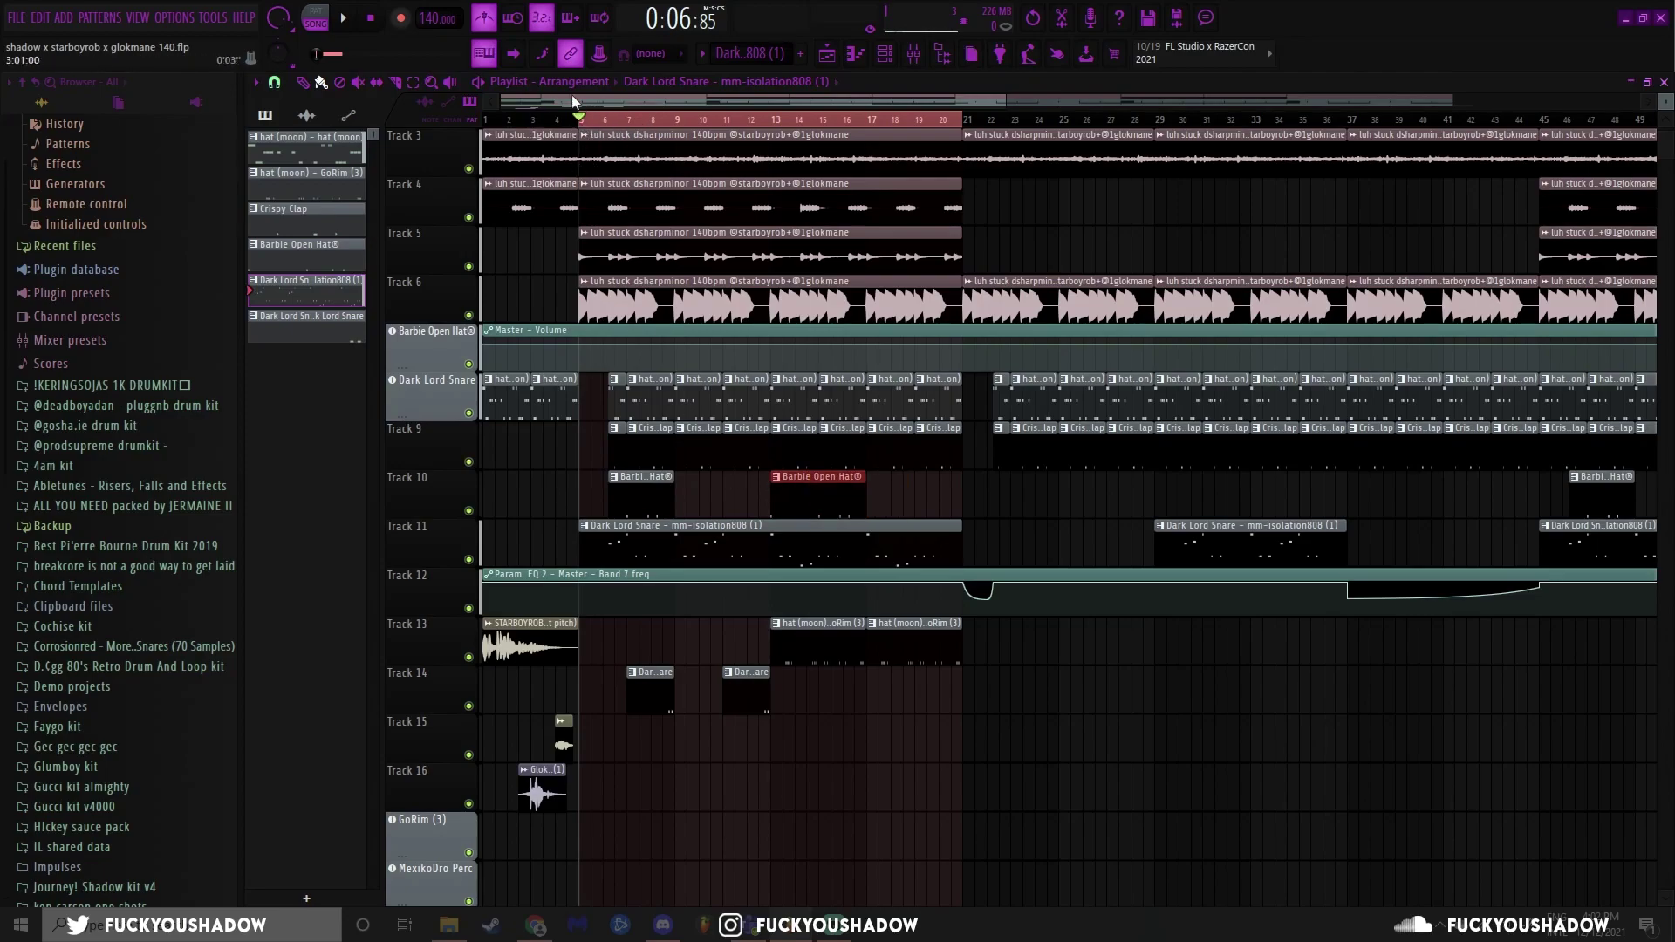
{"action": "left_click", "coordinate": [953, 495]}
Select bars 21 to 36 in the playlist and clear the clip highlighting for a closer view of that section
{"action": "scroll", "coordinate": [935, 120], "scroll_direction": "up", "scroll_amount": 2}
{"action": "left_click_drag", "start_coordinate": [659, 119], "coordinate": [785, 117]}
{"action": "scroll", "coordinate": [797, 225], "scroll_direction": "down", "scroll_amount": 4}
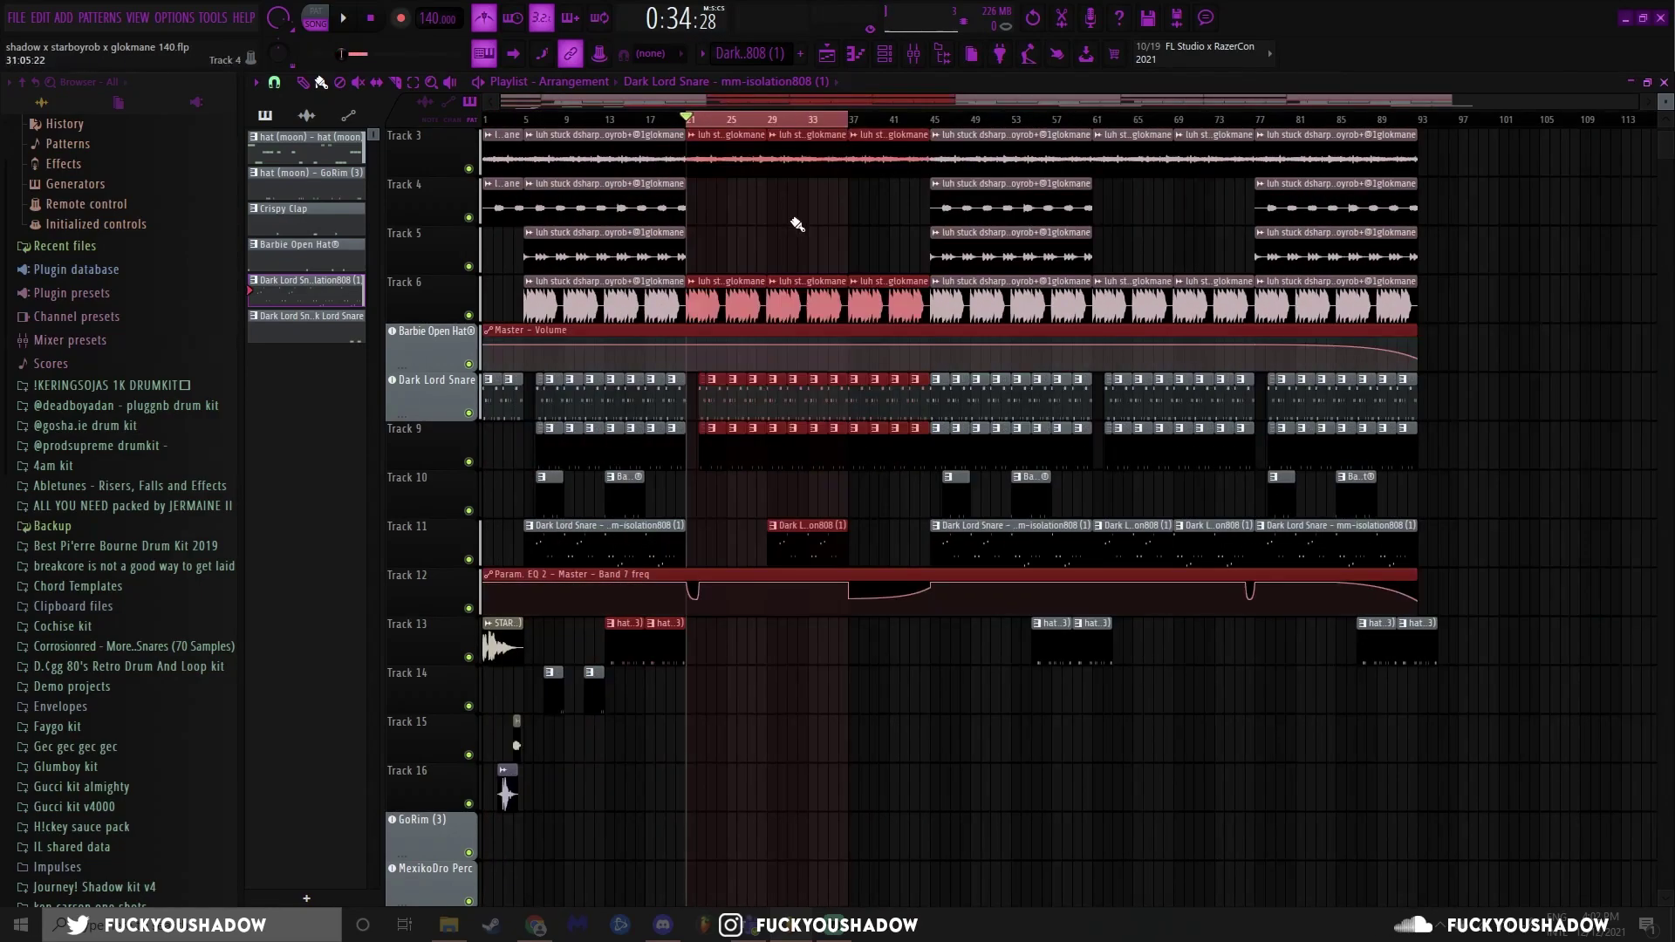
{"action": "scroll", "coordinate": [715, 240], "scroll_direction": "up", "scroll_amount": 2}
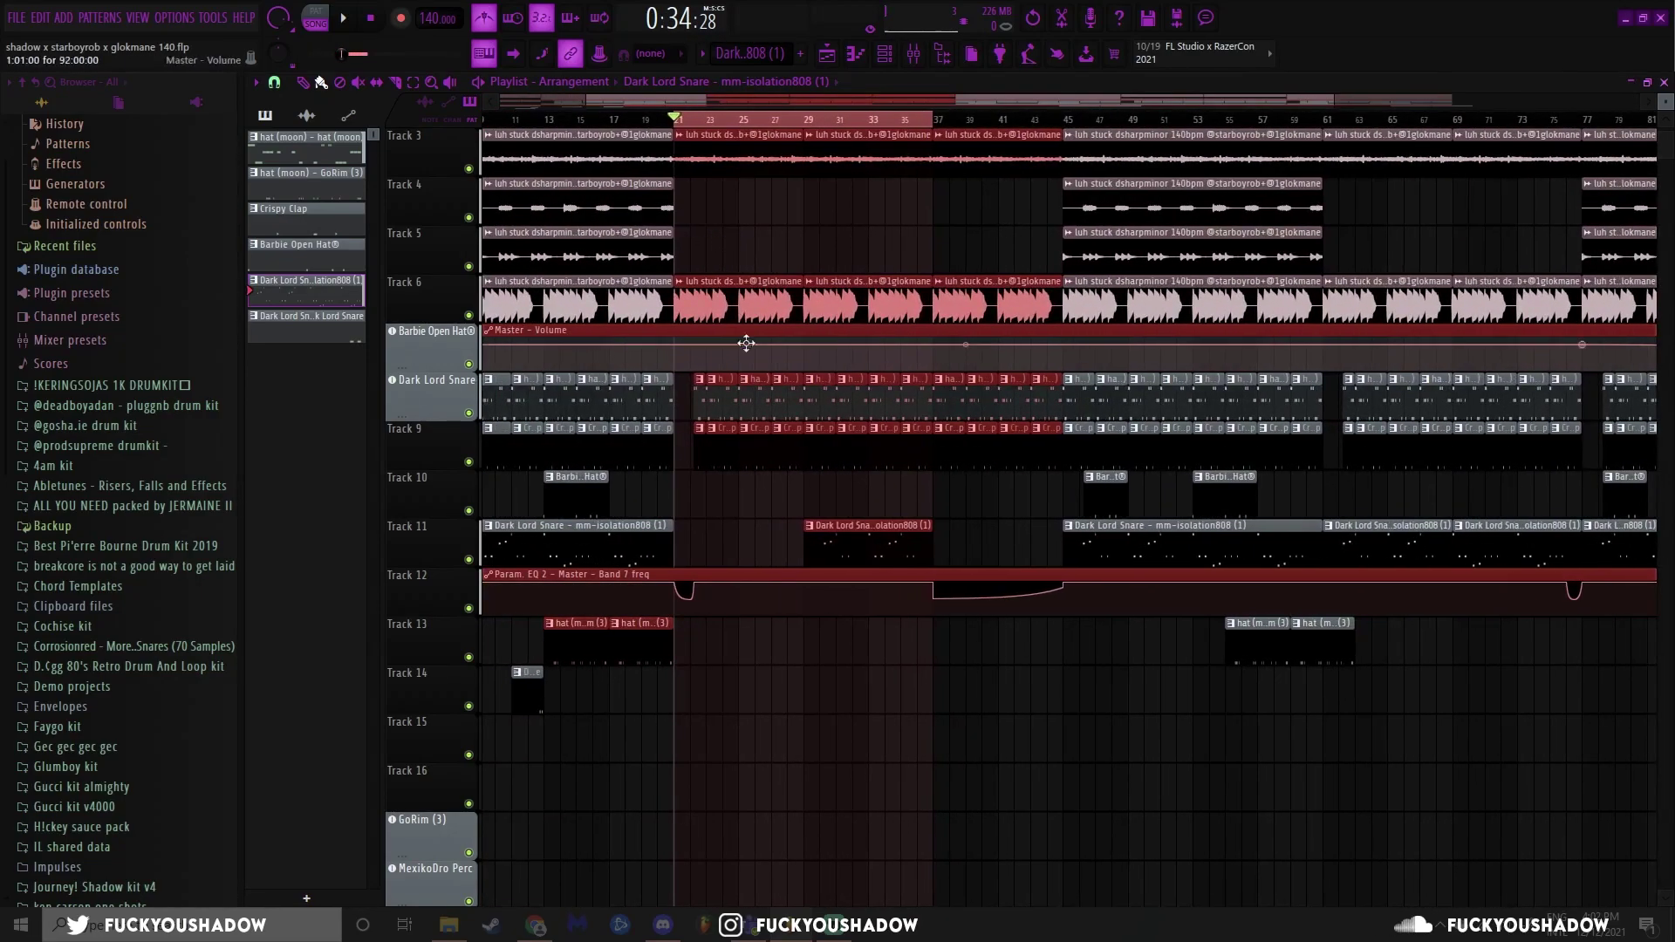
{"action": "scroll", "coordinate": [737, 291], "scroll_direction": "up", "scroll_amount": 2}
{"action": "left_click", "coordinate": [678, 396]}
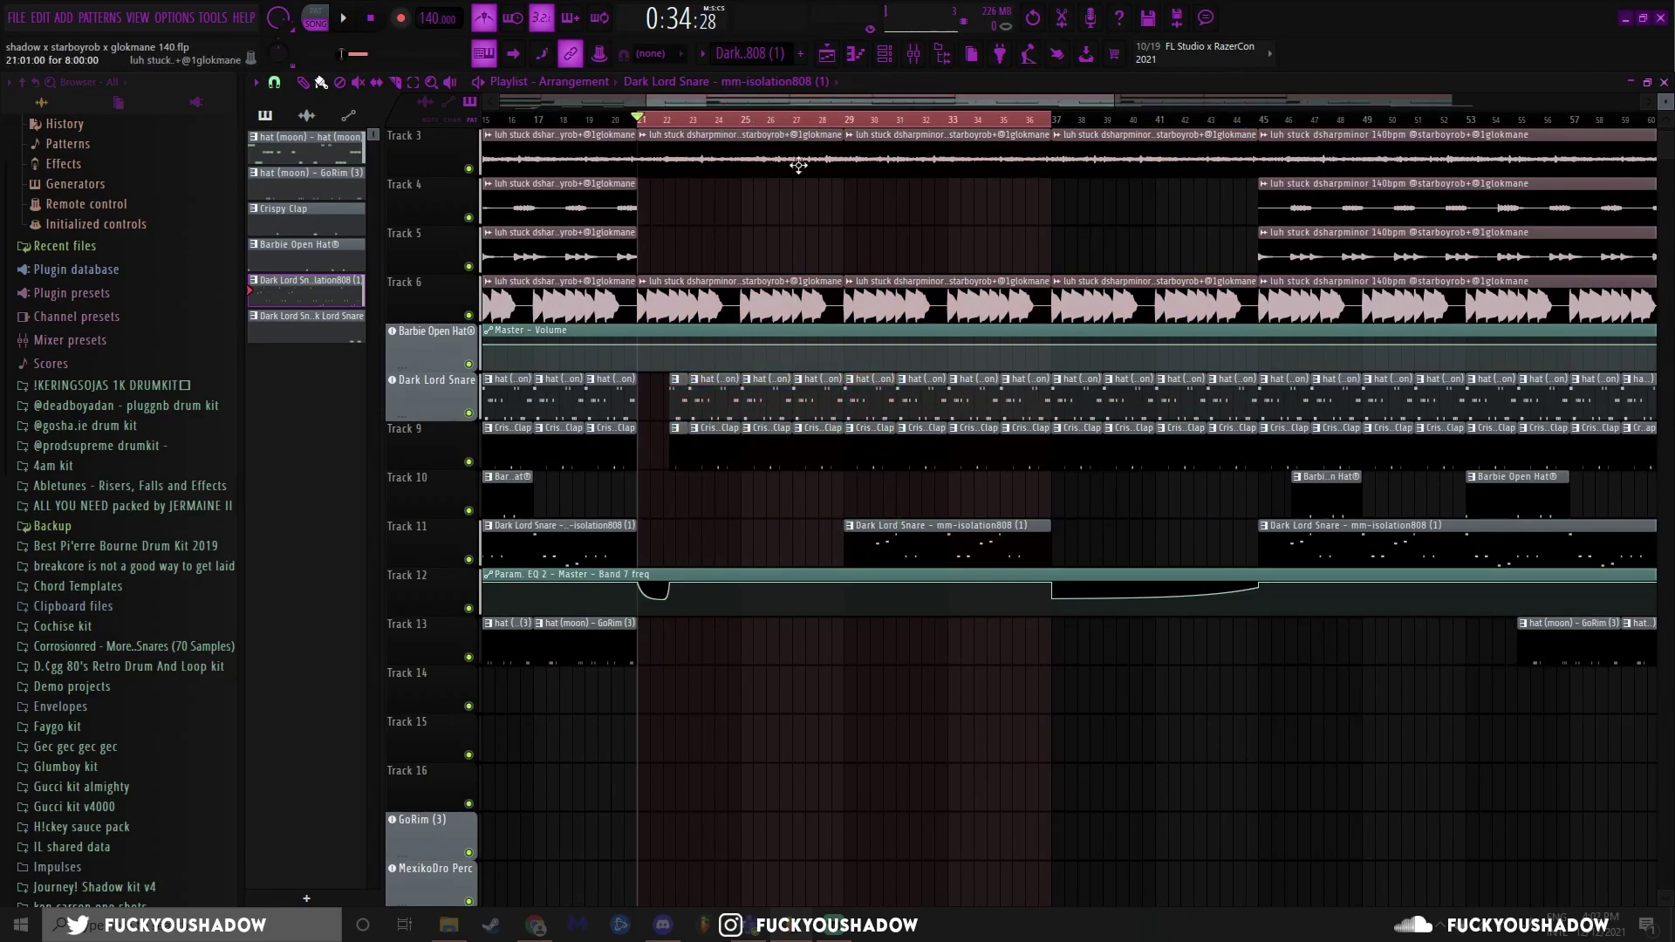
Select bars 21 to 28 and extend the review to bars 37 to 44 in the playlist
{"action": "double_click", "coordinate": [811, 140]}
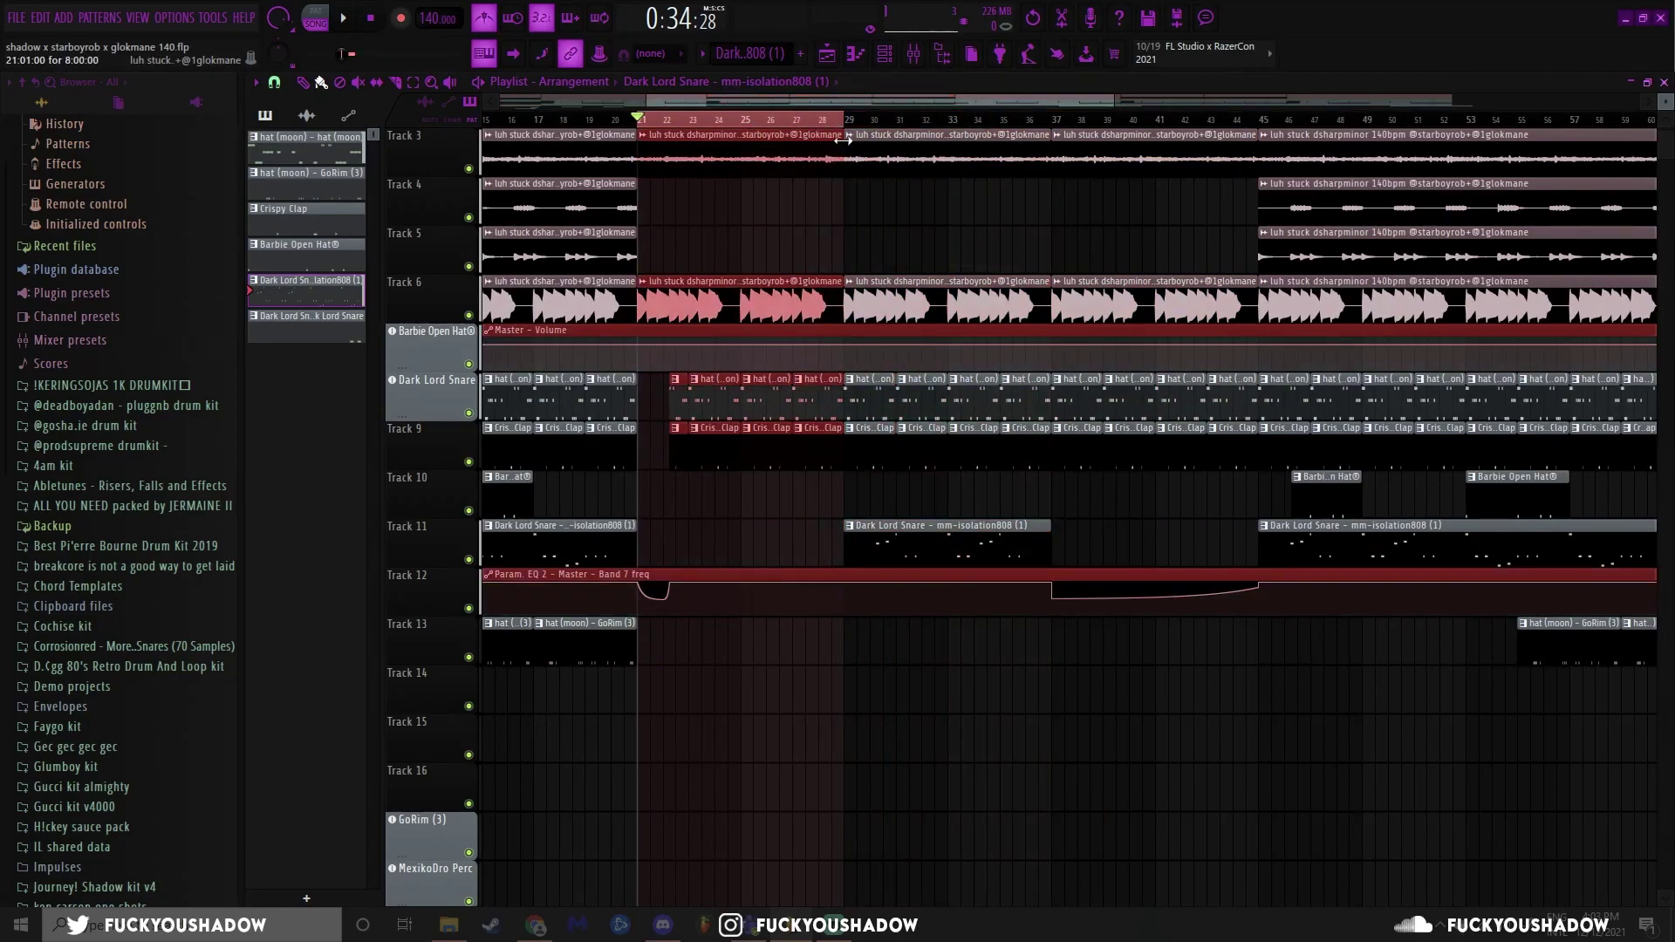
{"action": "left_click_drag", "start_coordinate": [643, 123], "coordinate": [1259, 123]}
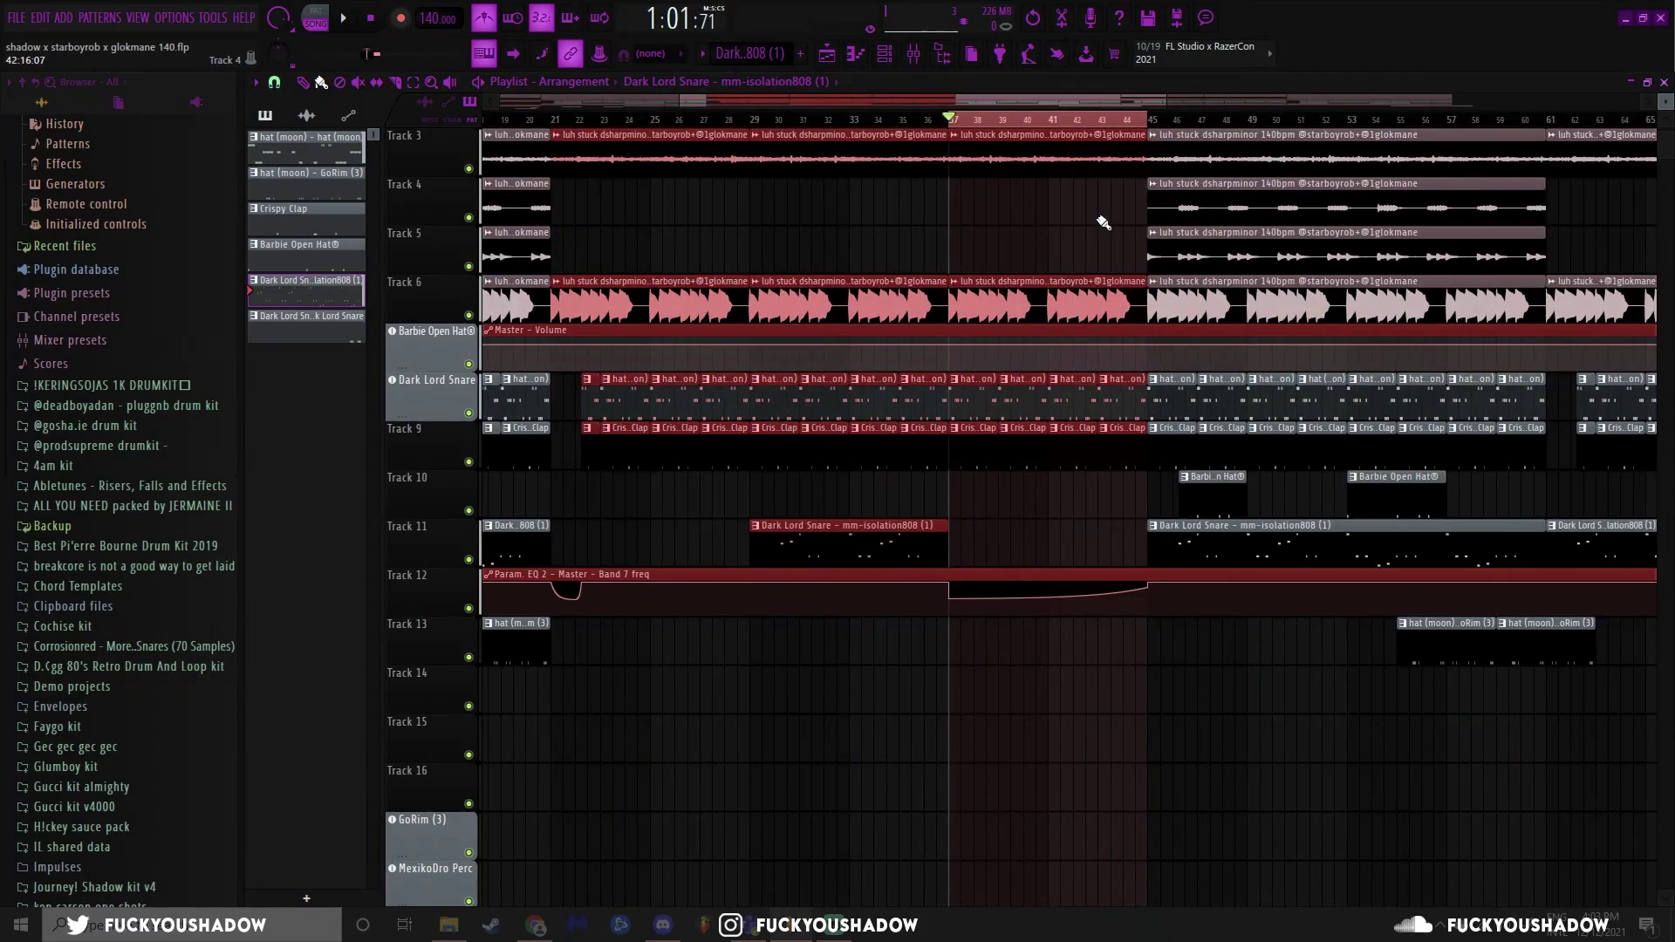
Play back bars 37 to 44 with the EQ automation and select the closing section, bars 77 to 92
{"action": "key", "text": "space"}
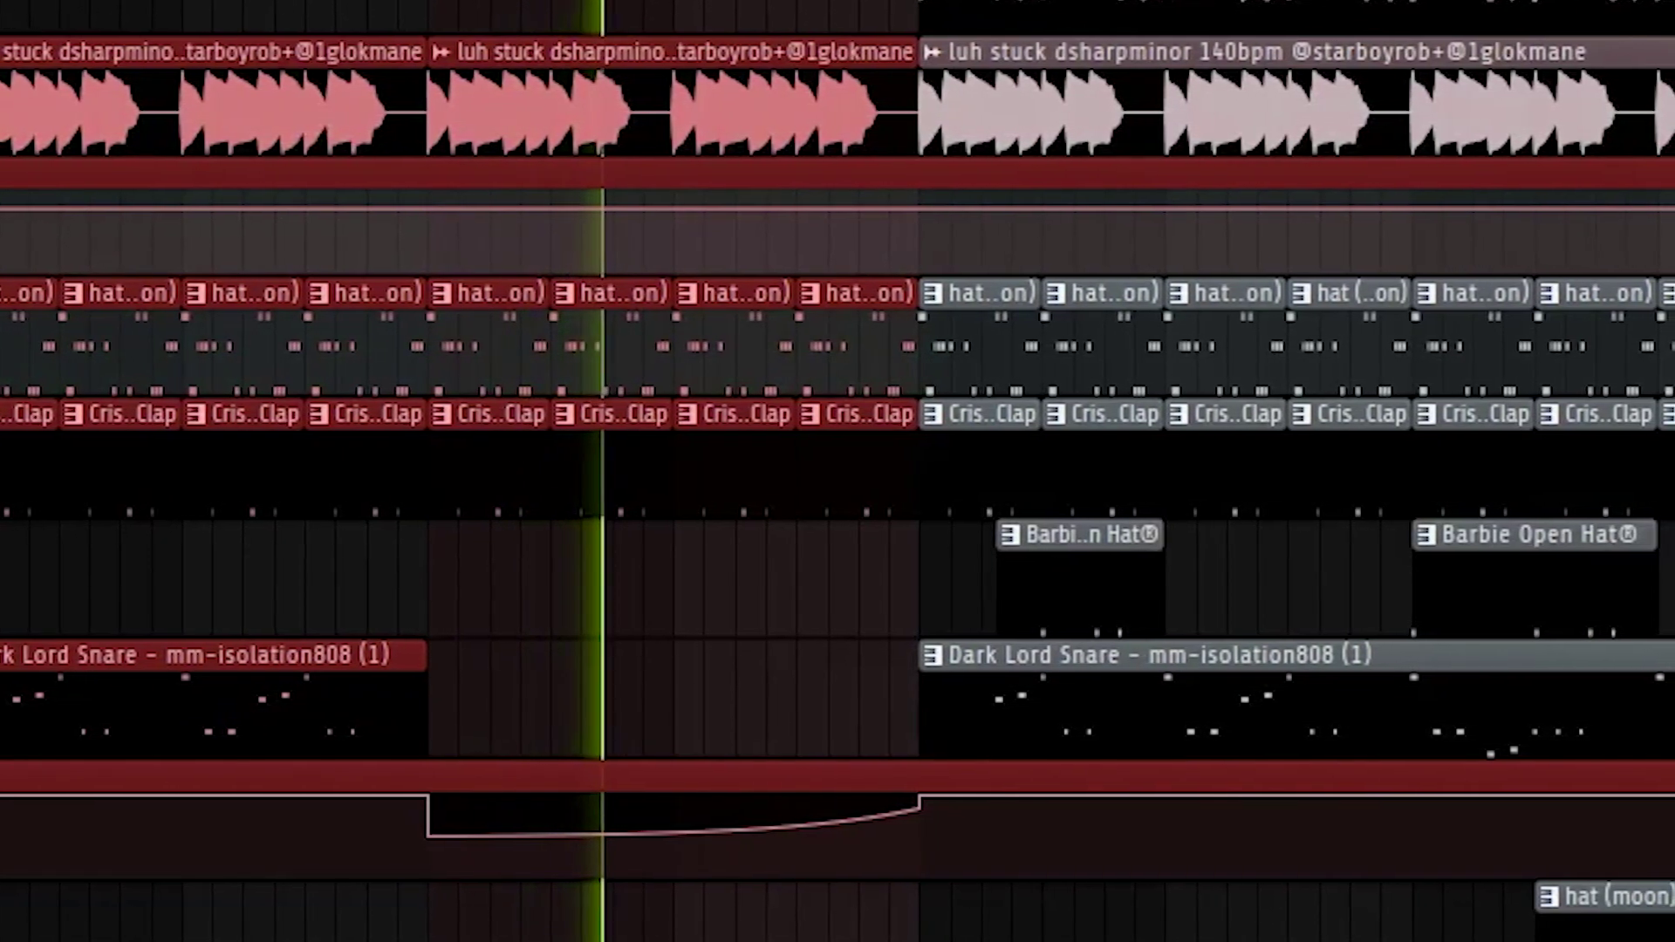
{"action": "key", "text": "space"}
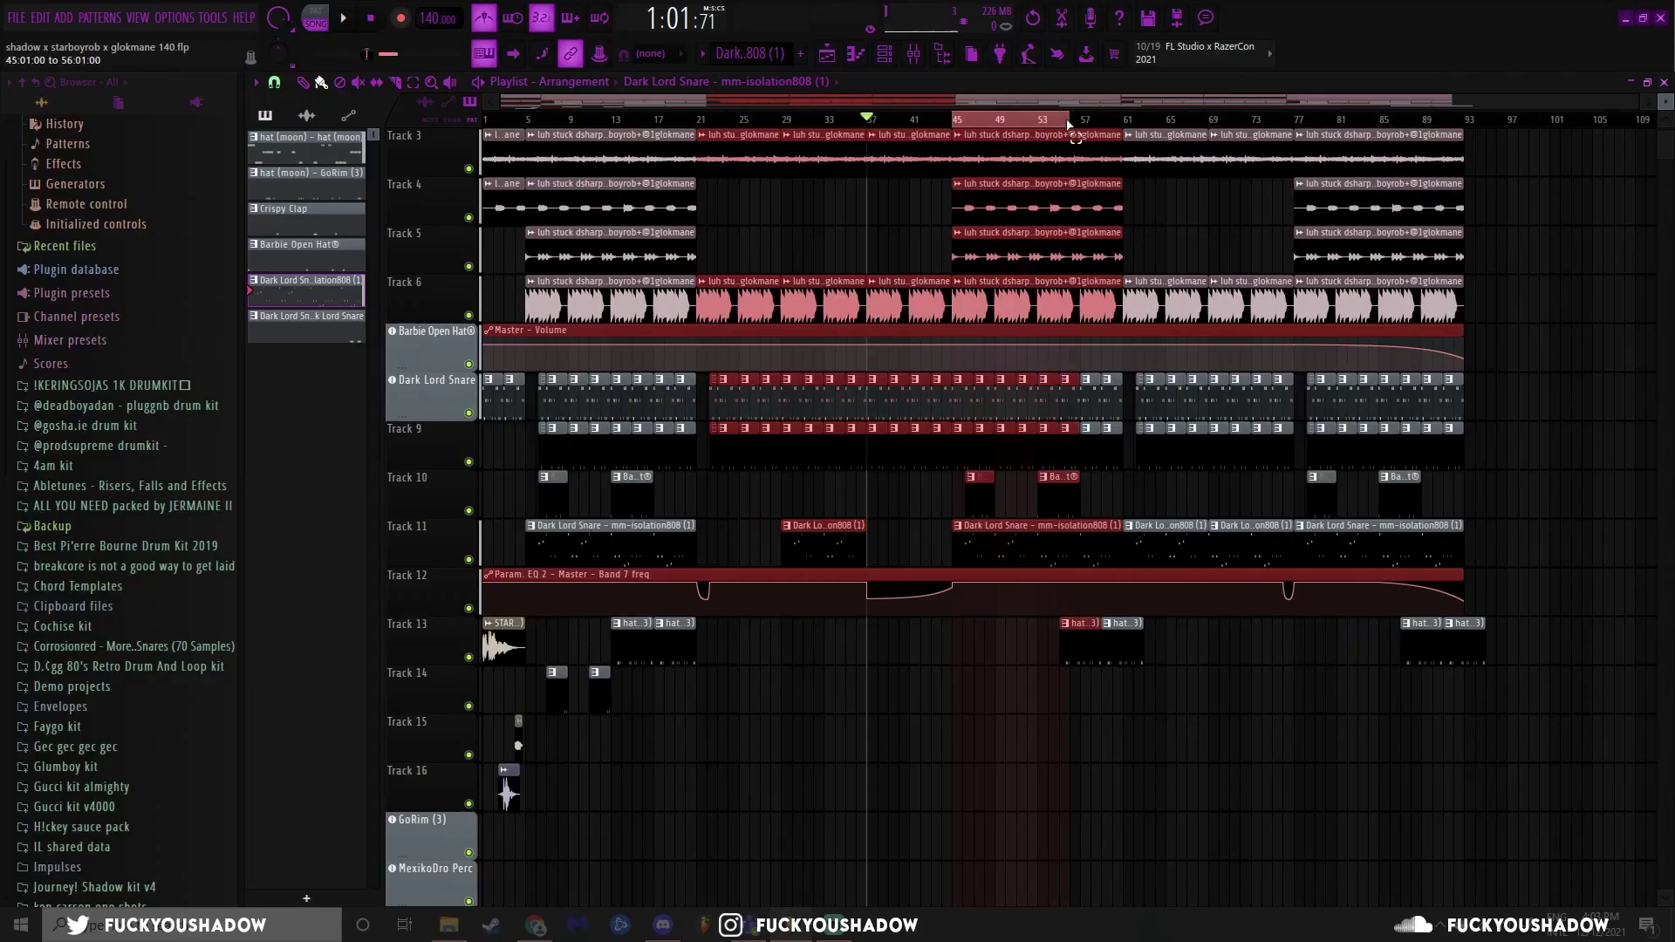
{"action": "left_click_drag", "start_coordinate": [1125, 133], "coordinate": [1468, 135]}
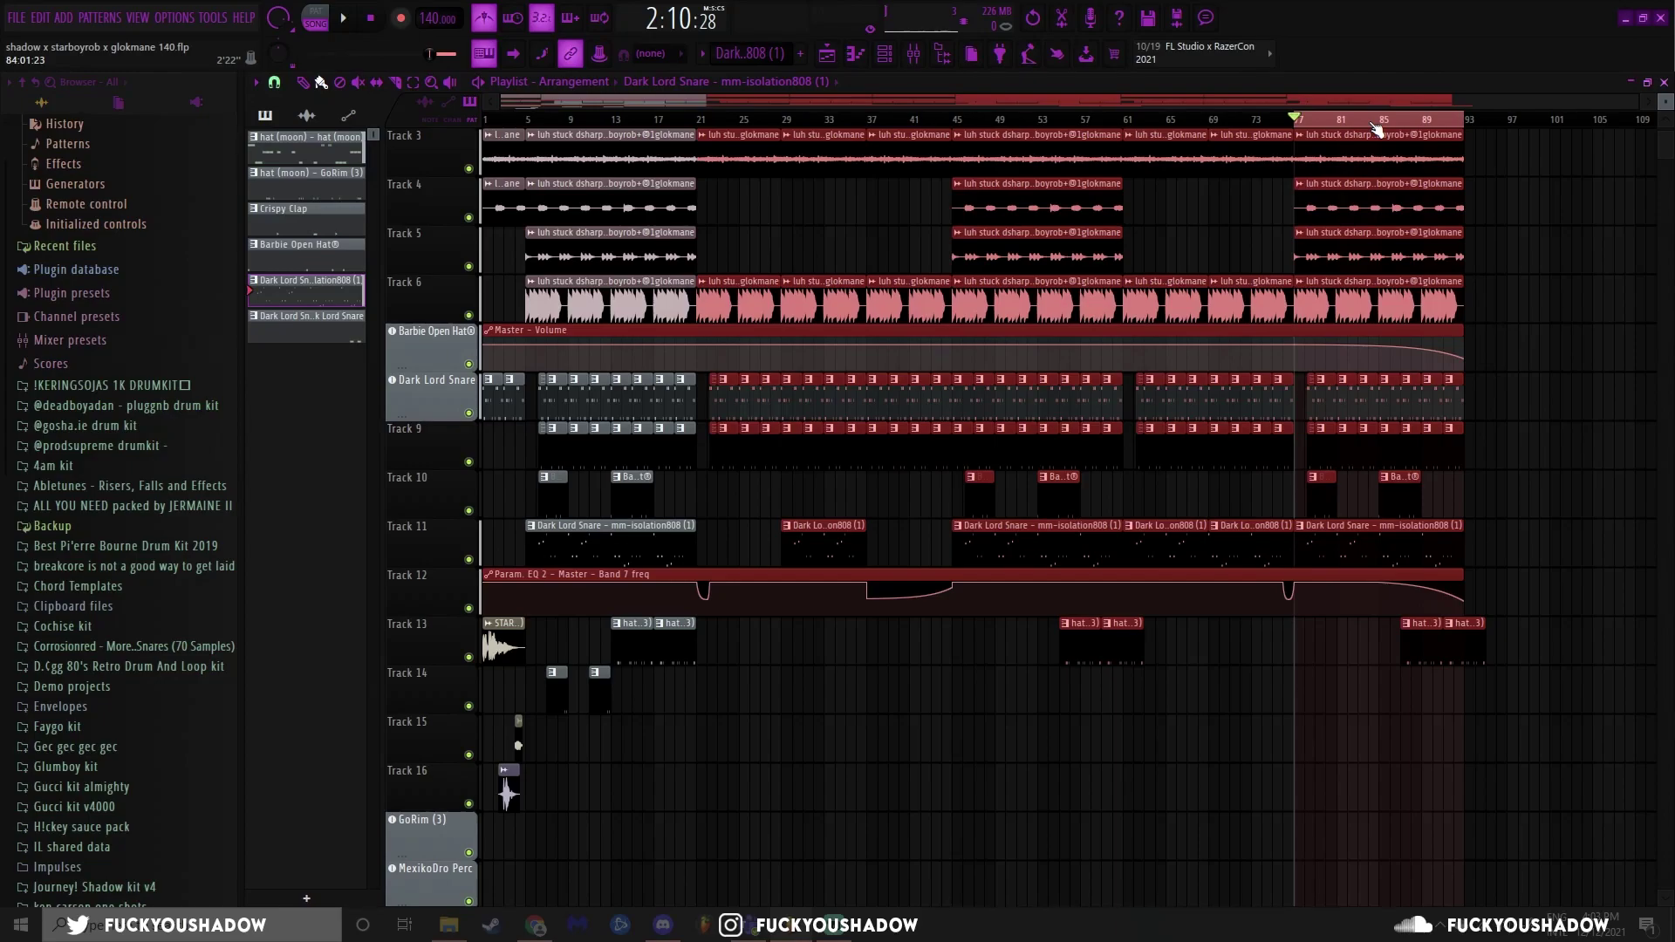
Open the mixer, inspect the Fruity Parametric EQ 2 on the Master track and close it
{"action": "key", "text": "F9"}
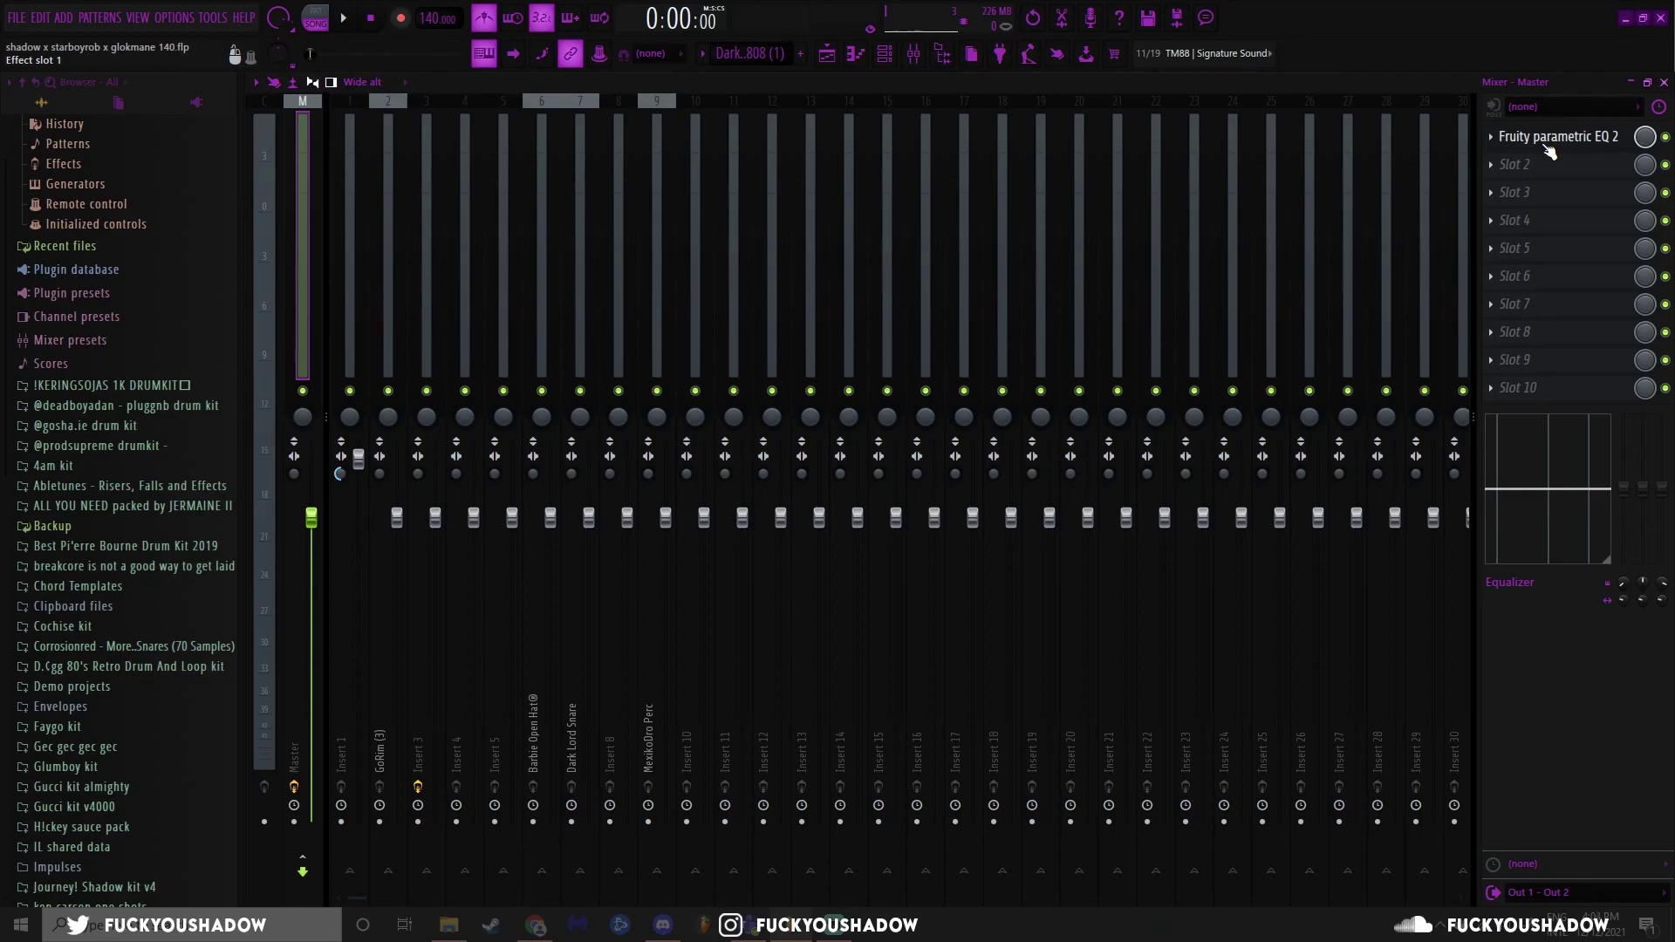
{"action": "left_click", "coordinate": [1547, 147]}
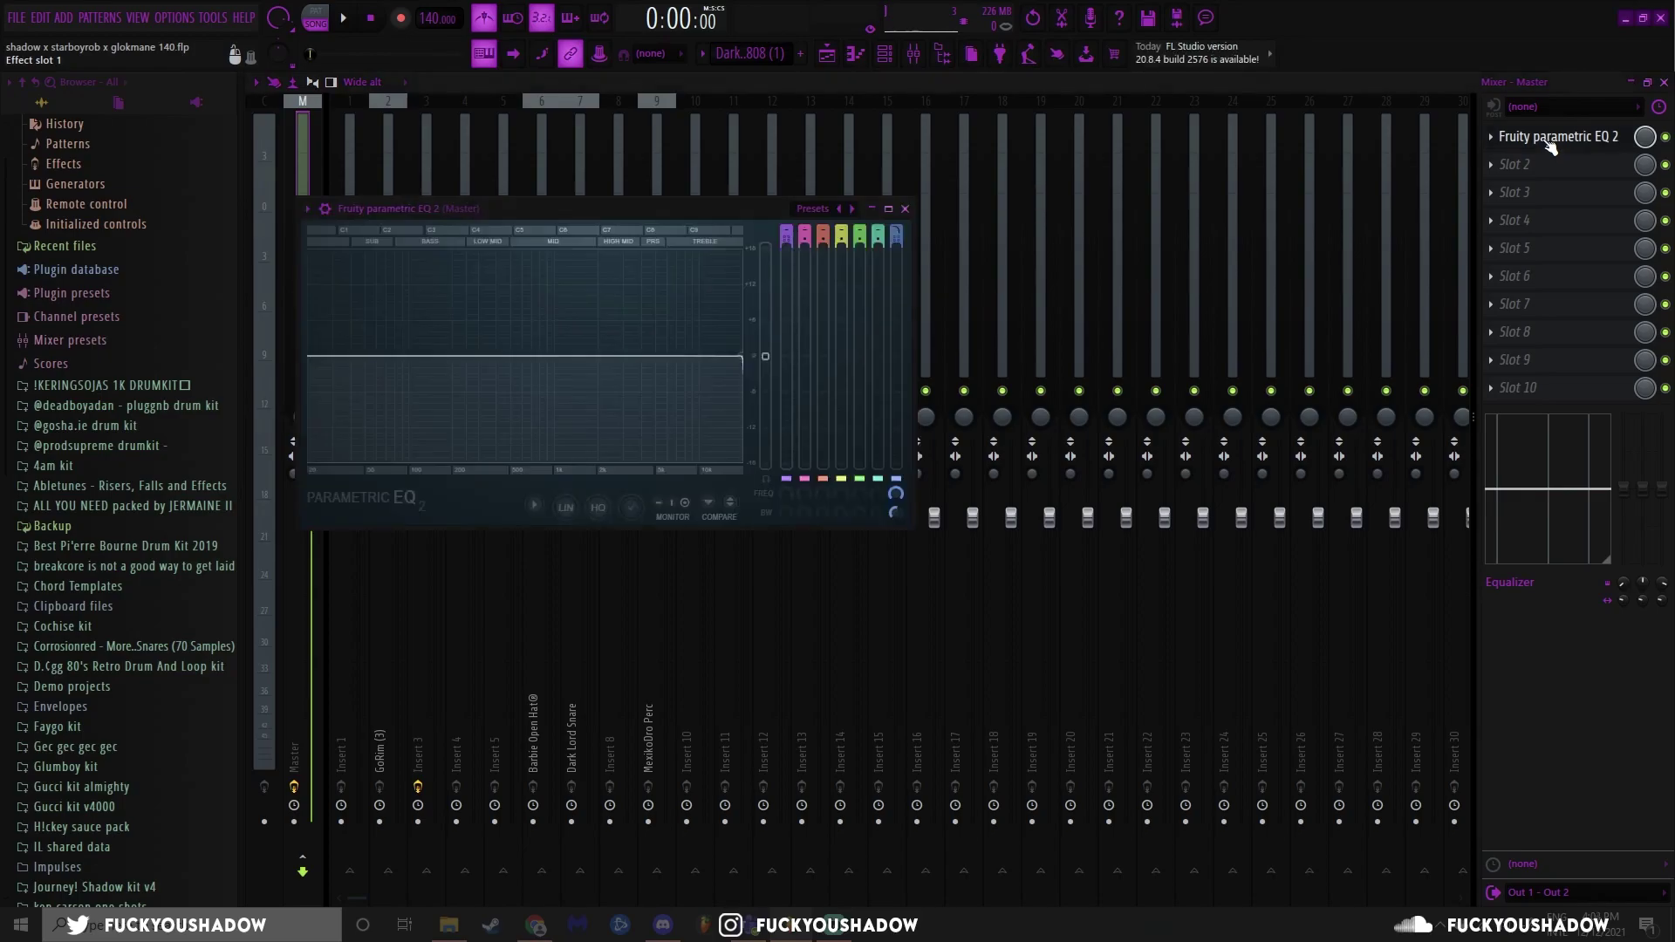
{"action": "left_click", "coordinate": [907, 212]}
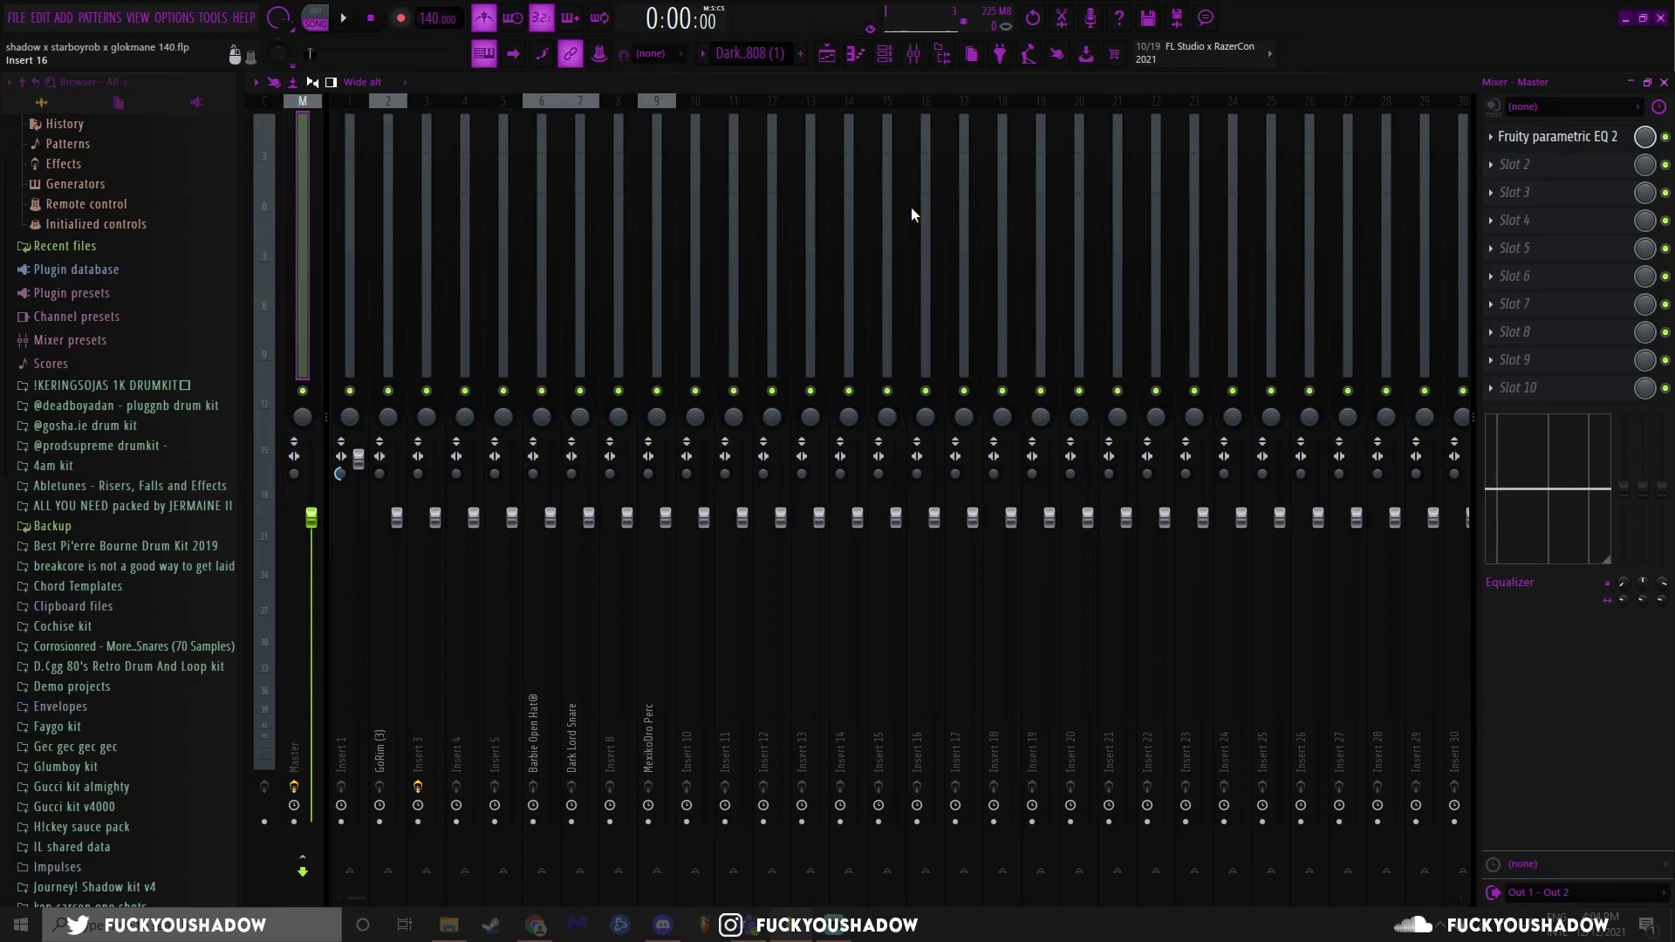
Try centred and merged stereo separation on mixer Insert 1 and return it to 100% separated
{"action": "left_click", "coordinate": [345, 467]}
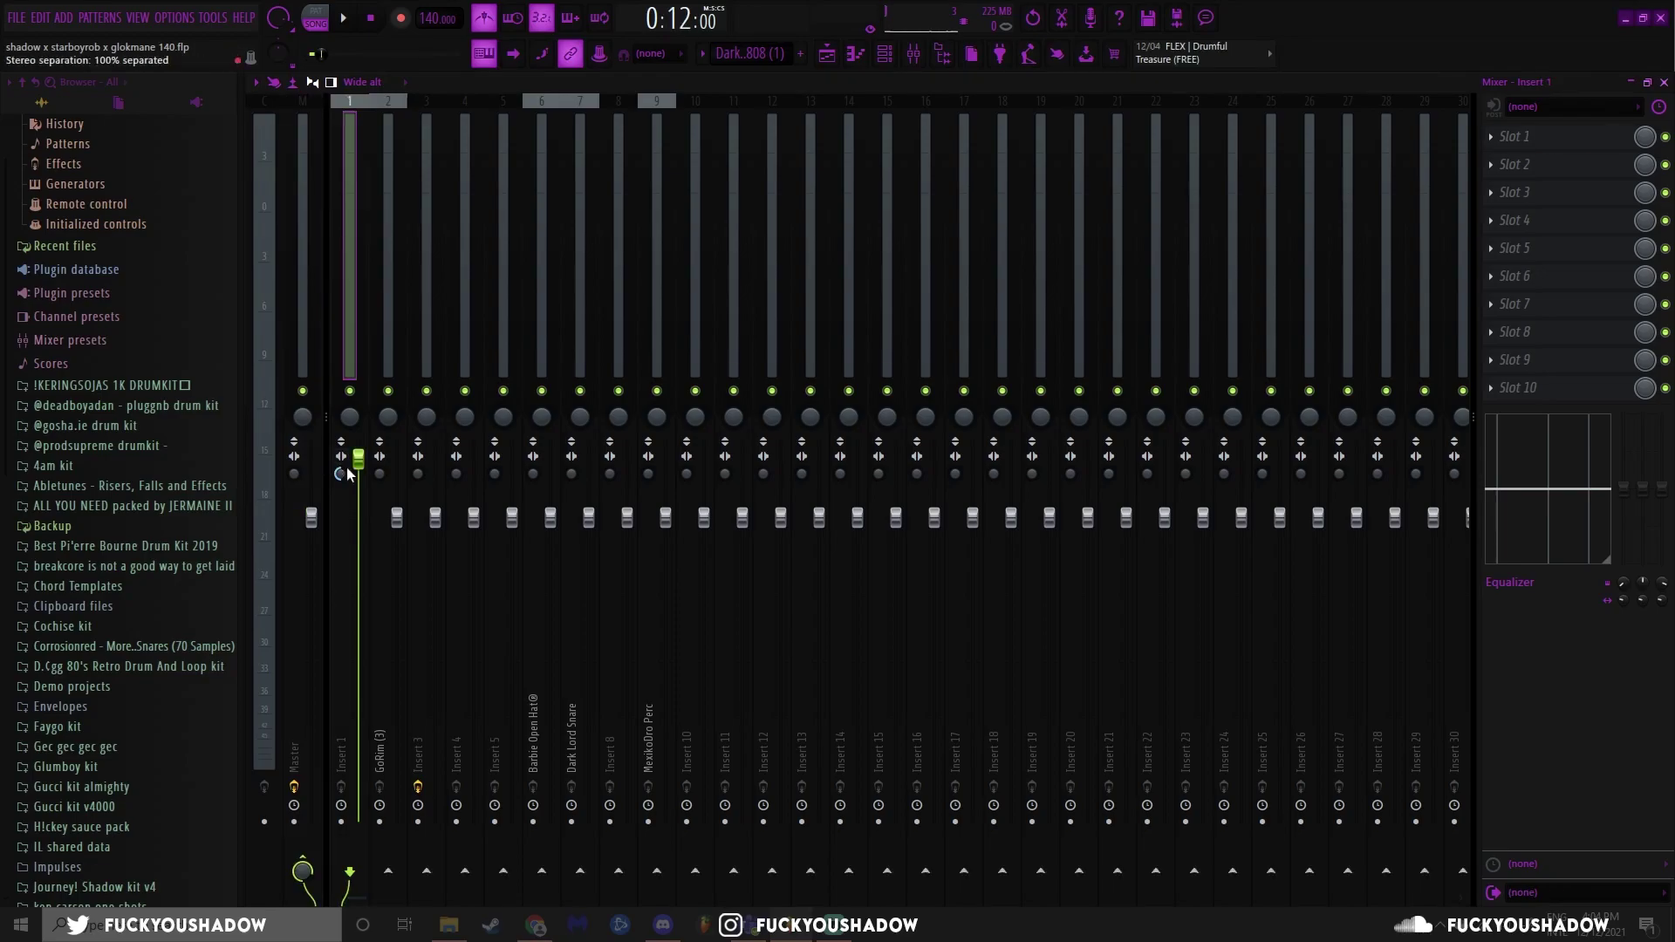
{"action": "left_click_drag", "start_coordinate": [344, 479], "coordinate": [344, 471]}
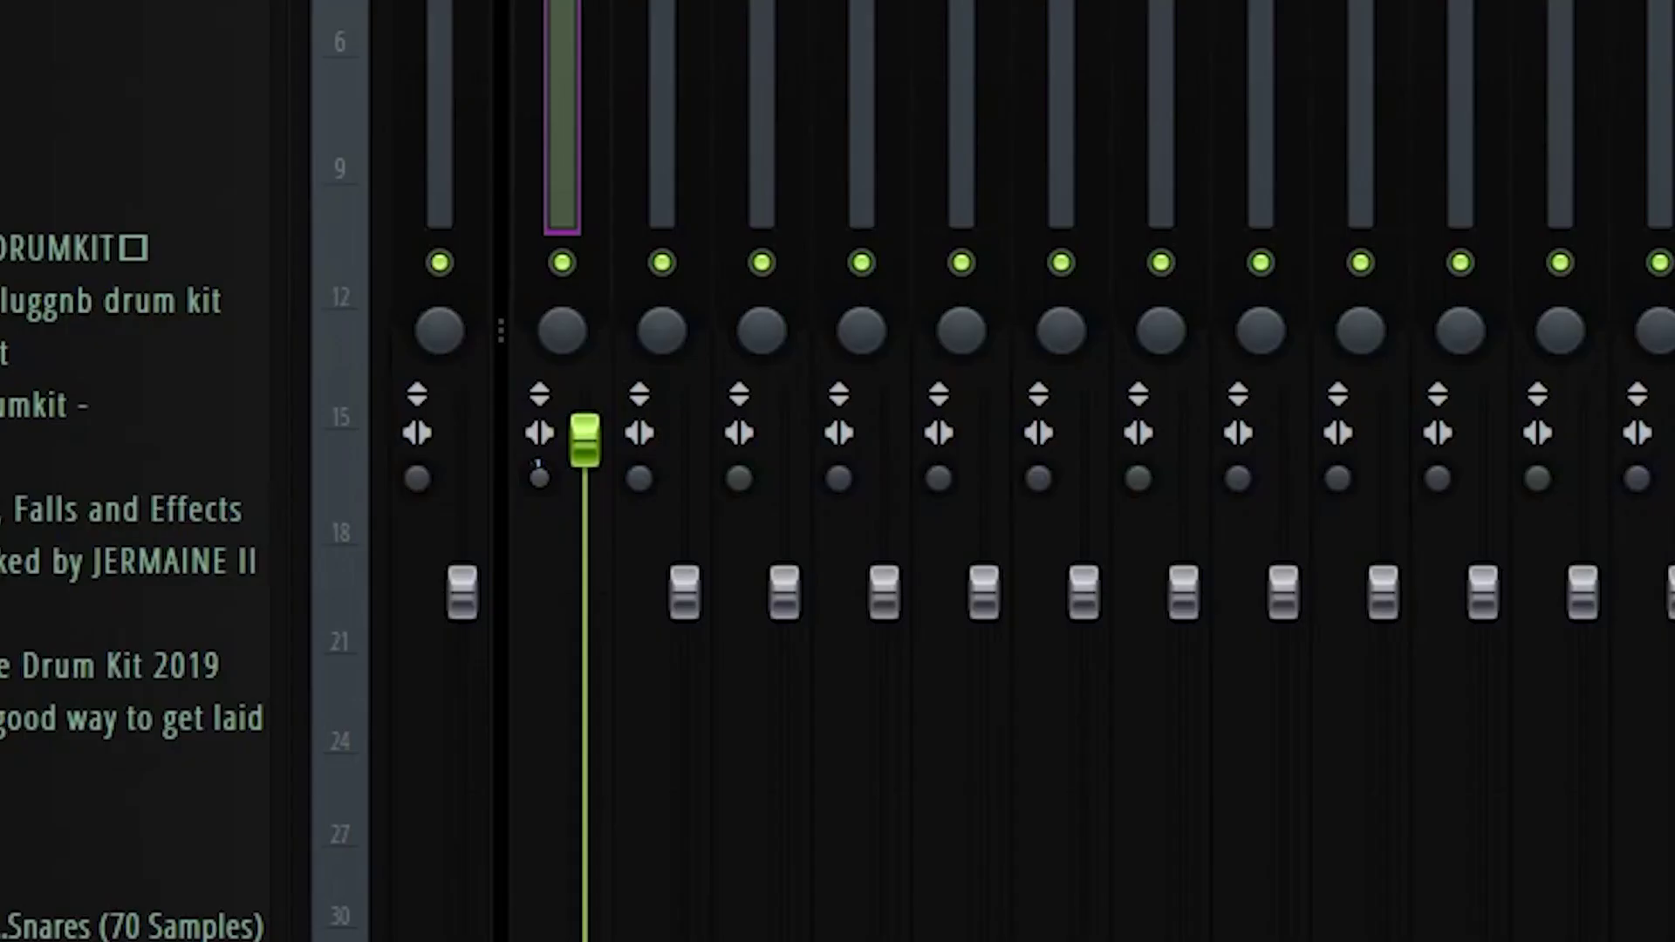
{"action": "left_click_drag", "start_coordinate": [540, 477], "coordinate": [540, 464]}
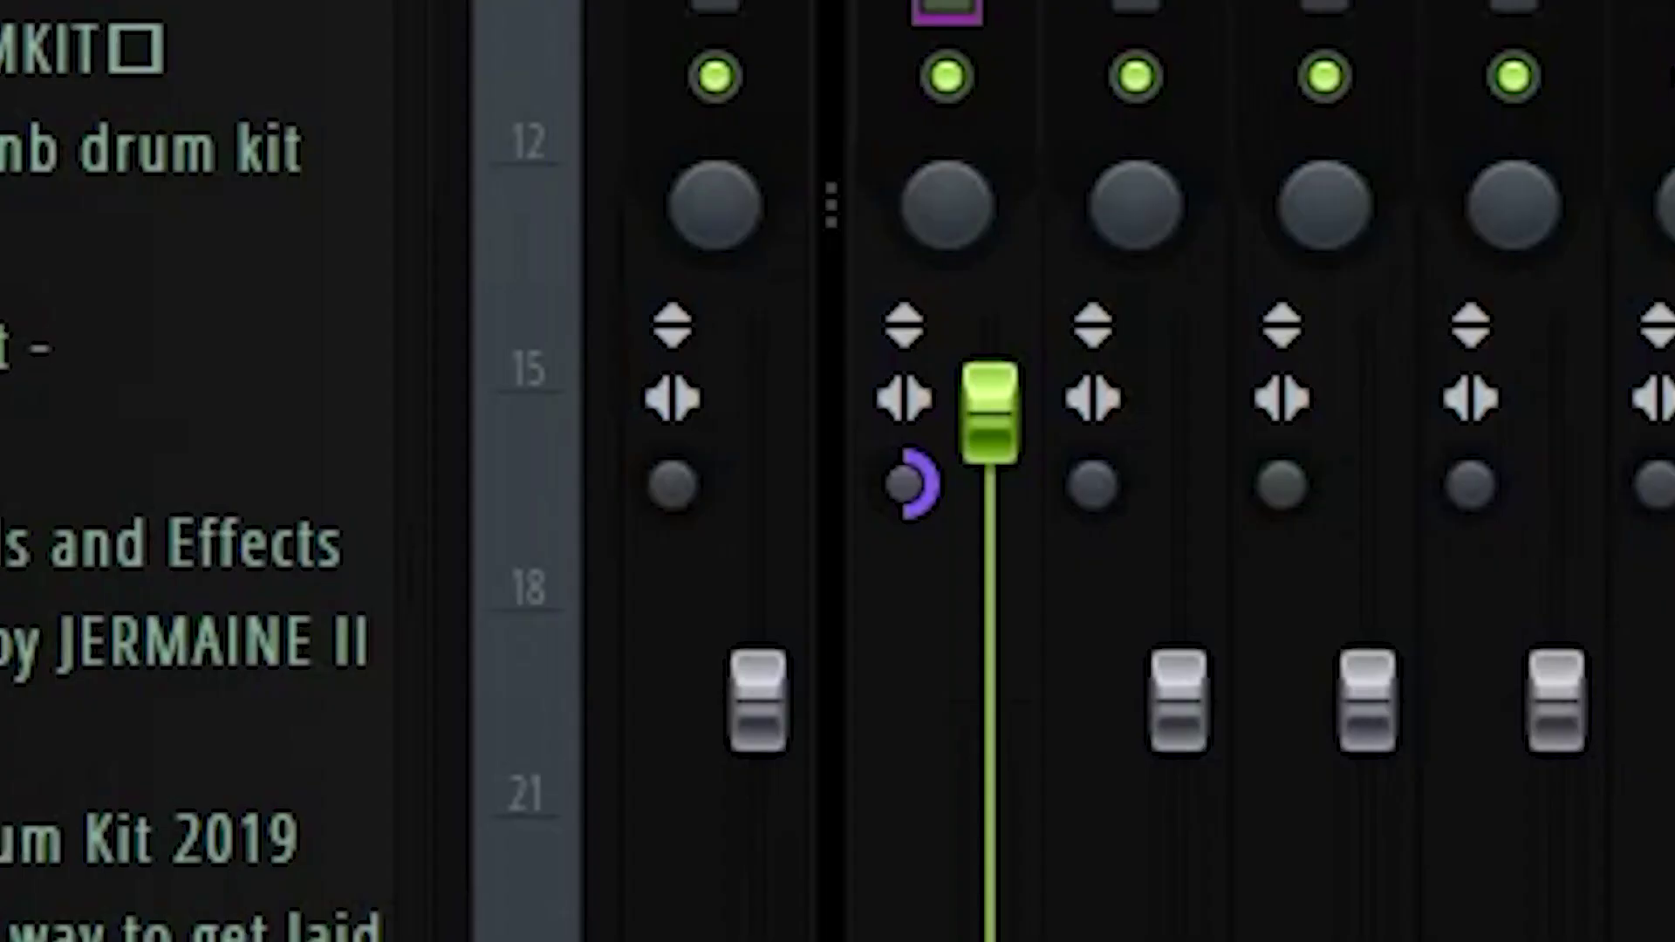
{"action": "left_click_drag", "start_coordinate": [904, 484], "coordinate": [904, 501]}
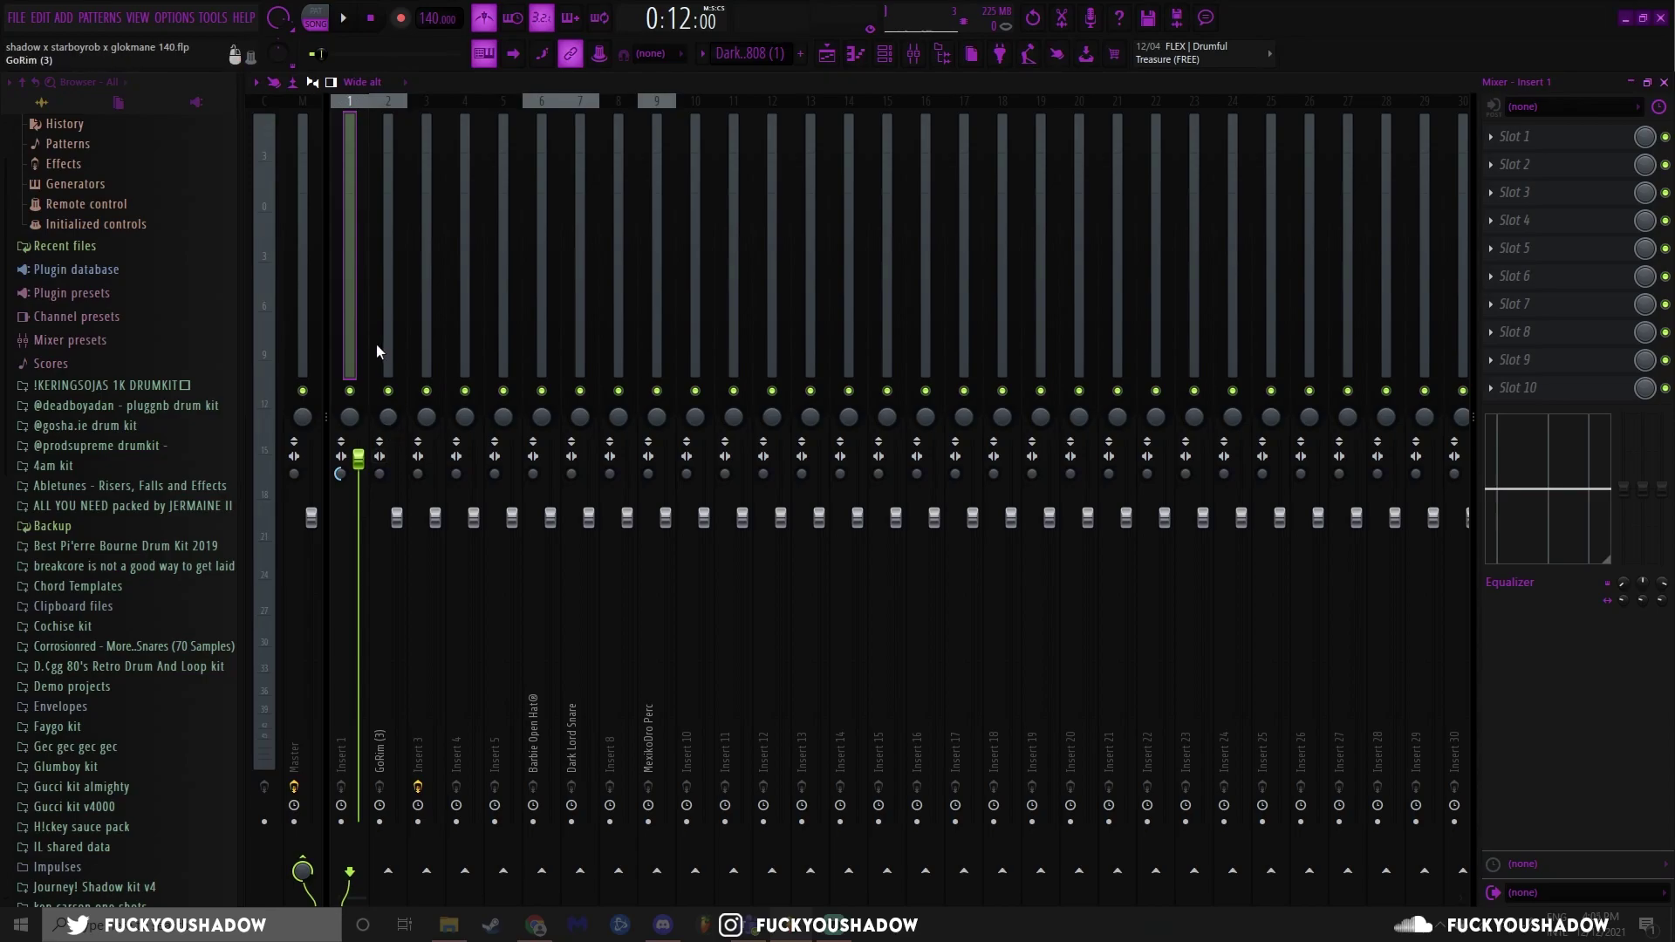
Check the Effectrix effect on mixer Insert 3 and go through the other inserts up to Insert 16
{"action": "left_click", "coordinate": [426, 344]}
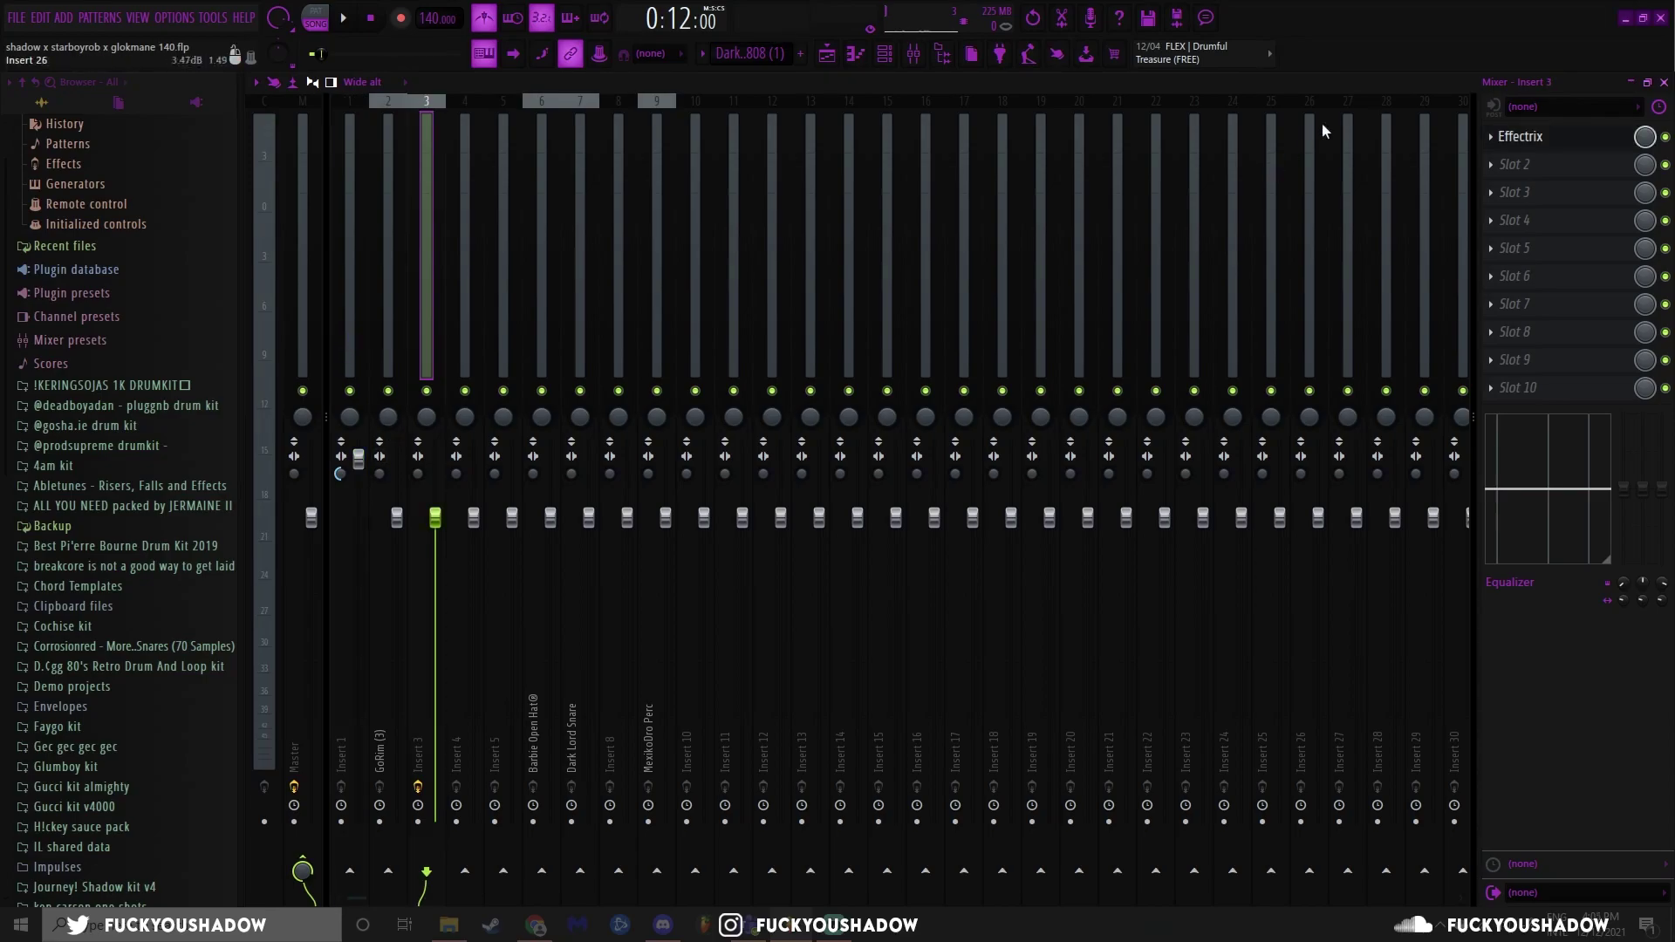
{"action": "left_click", "coordinate": [1536, 138]}
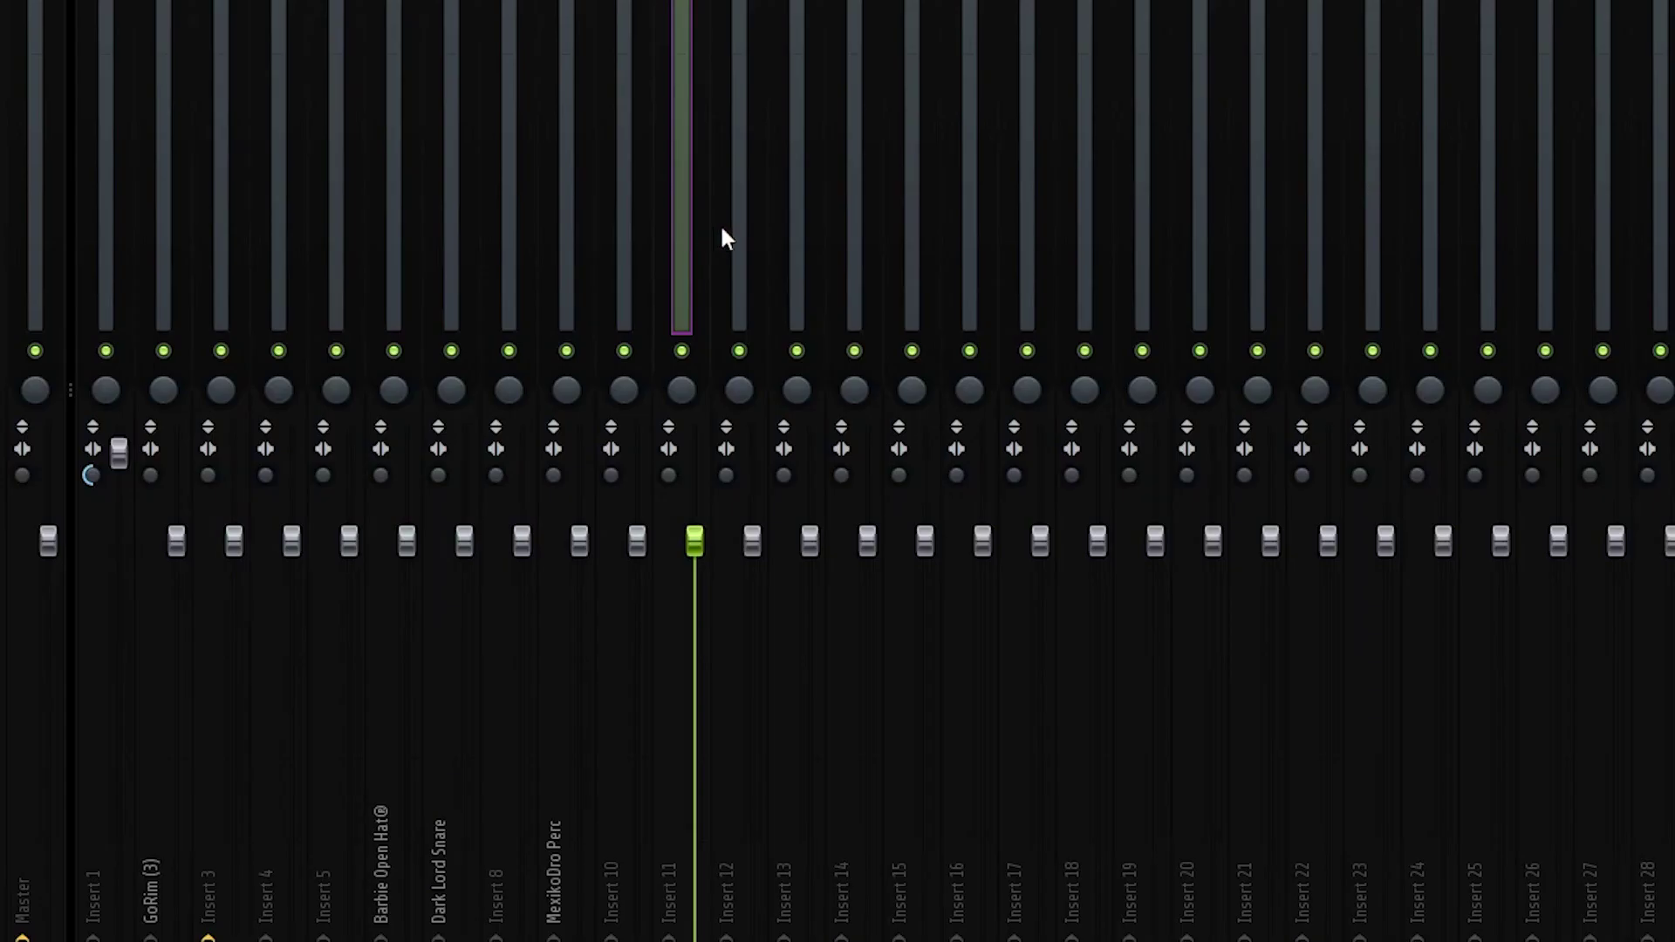
{"action": "left_click_drag", "start_coordinate": [761, 313], "coordinate": [836, 311]}
{"action": "left_click_drag", "start_coordinate": [839, 247], "coordinate": [969, 245]}
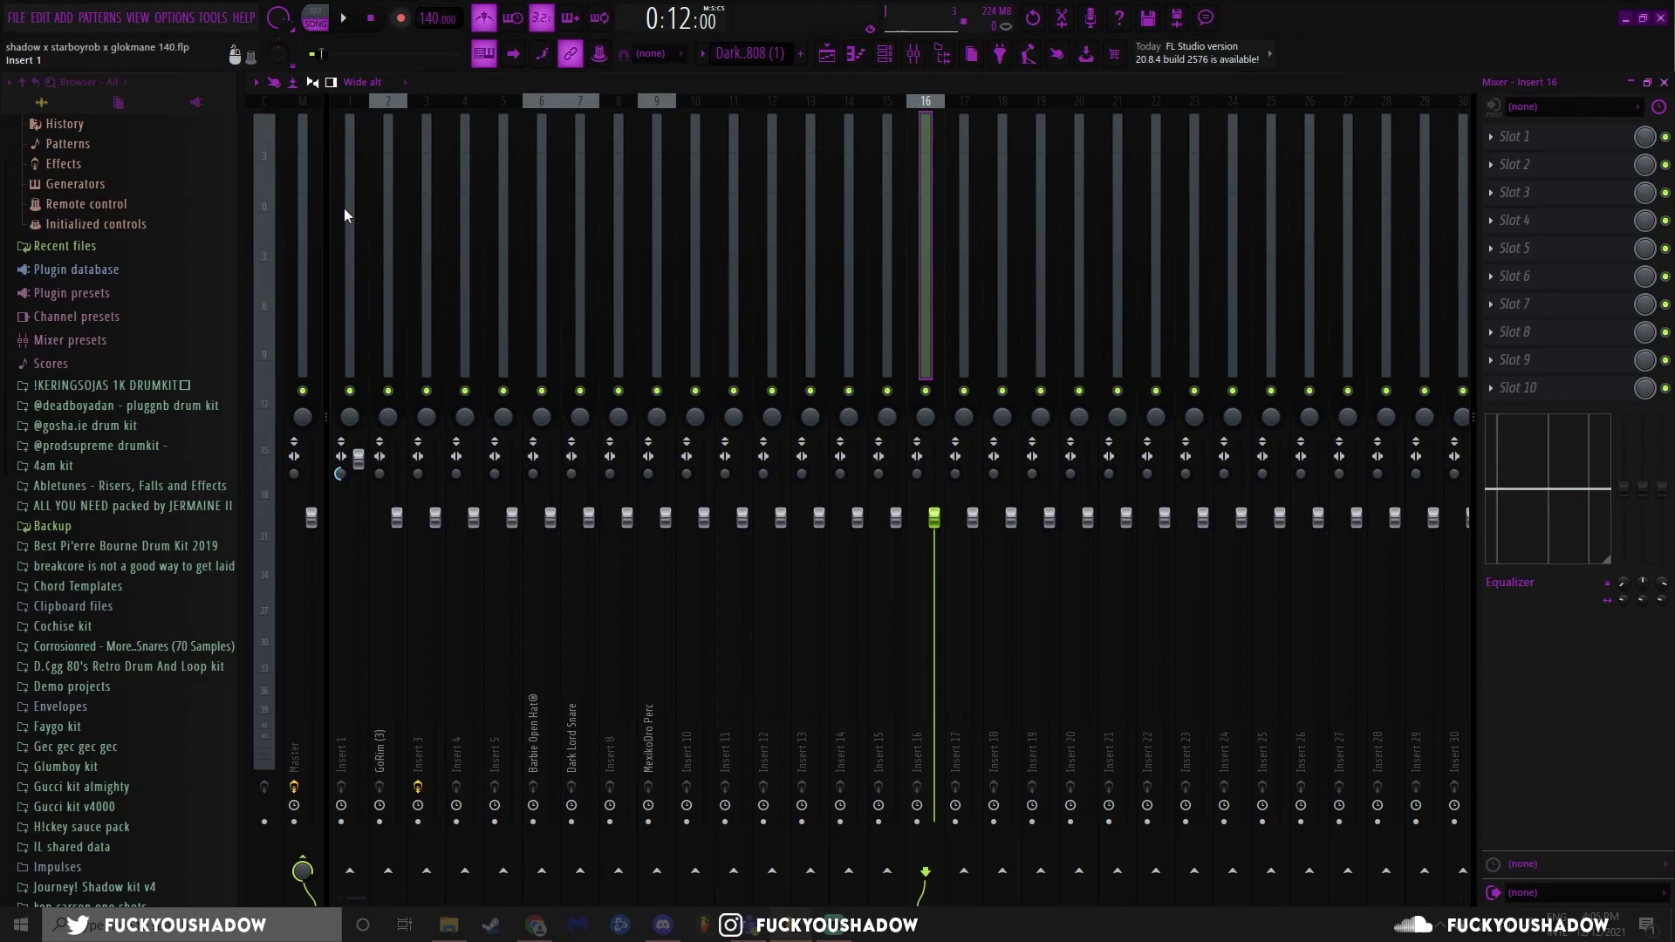
Look over the channel rack, close it and return to the full playlist arrangement
{"action": "key", "text": "F6"}
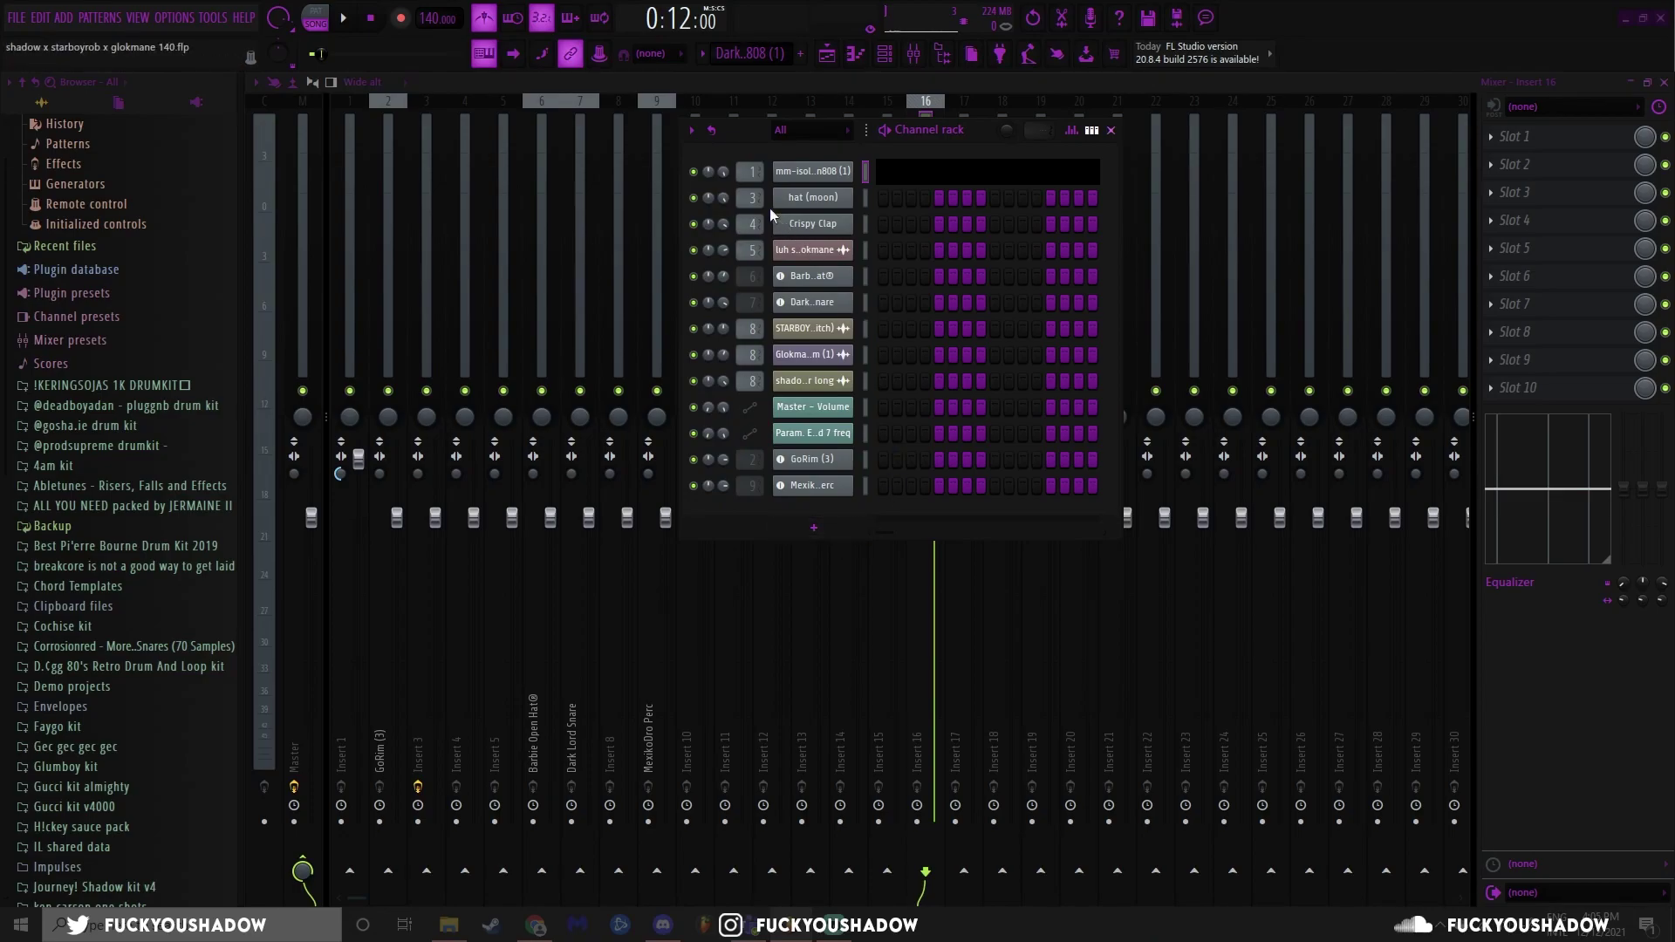
{"action": "left_click", "coordinate": [1110, 130]}
{"action": "key", "text": "F5"}
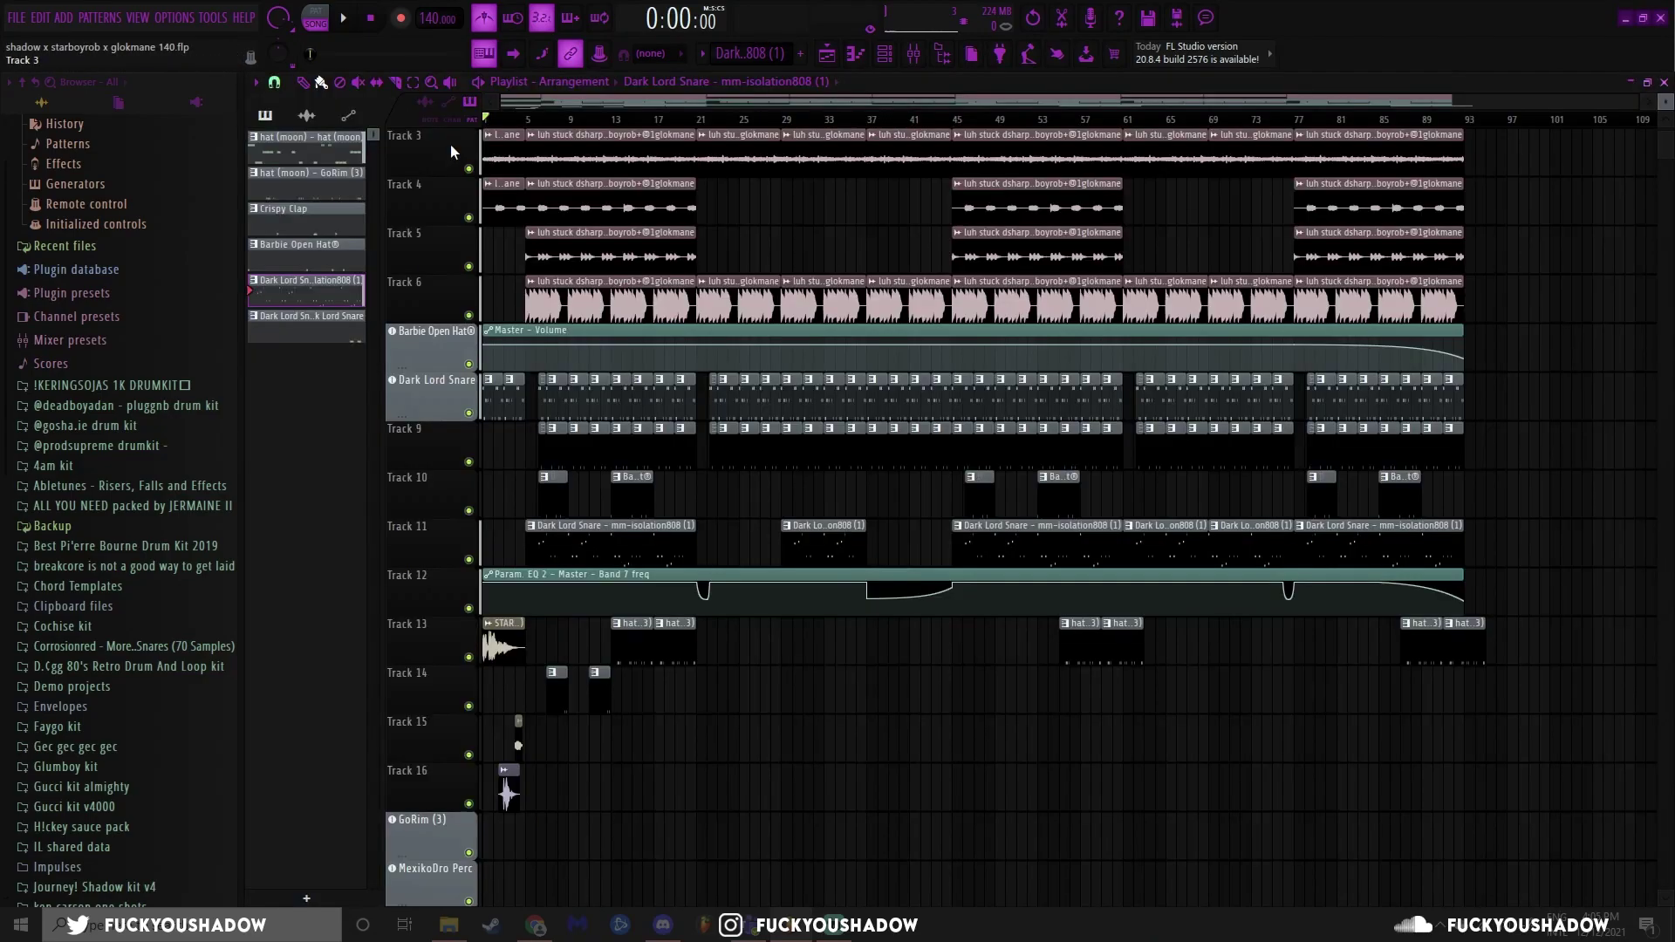